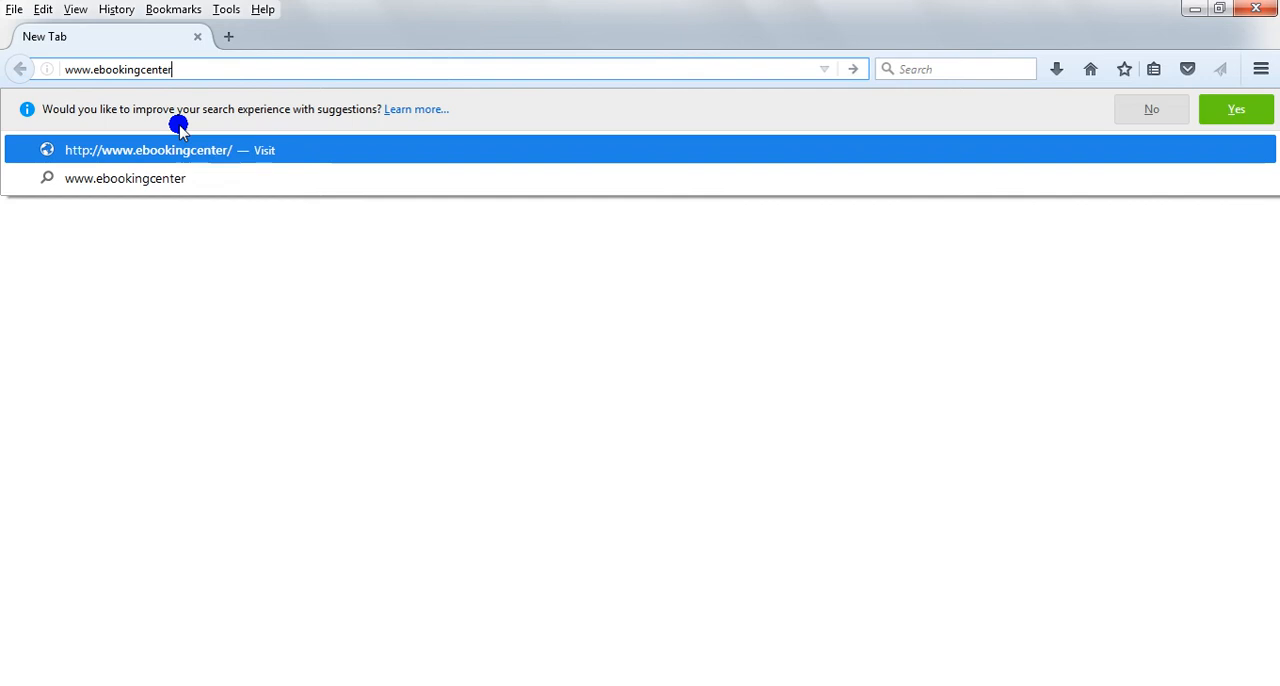
text(/tbs)
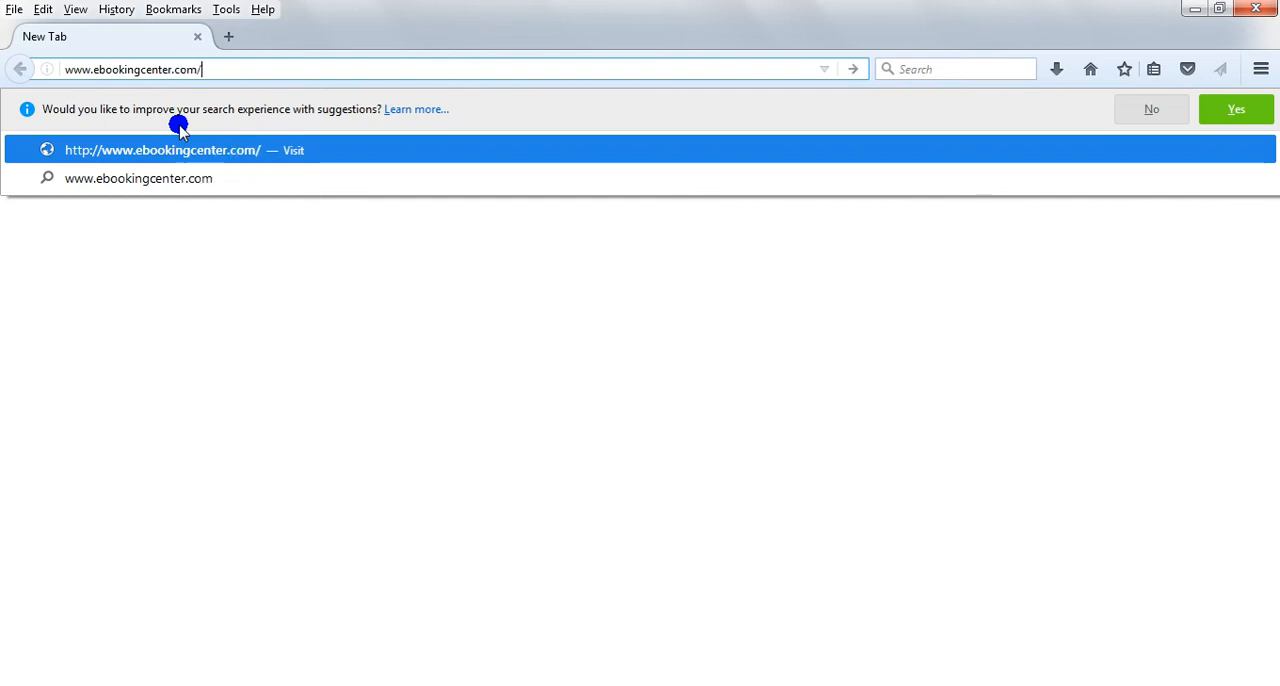
key(Return)
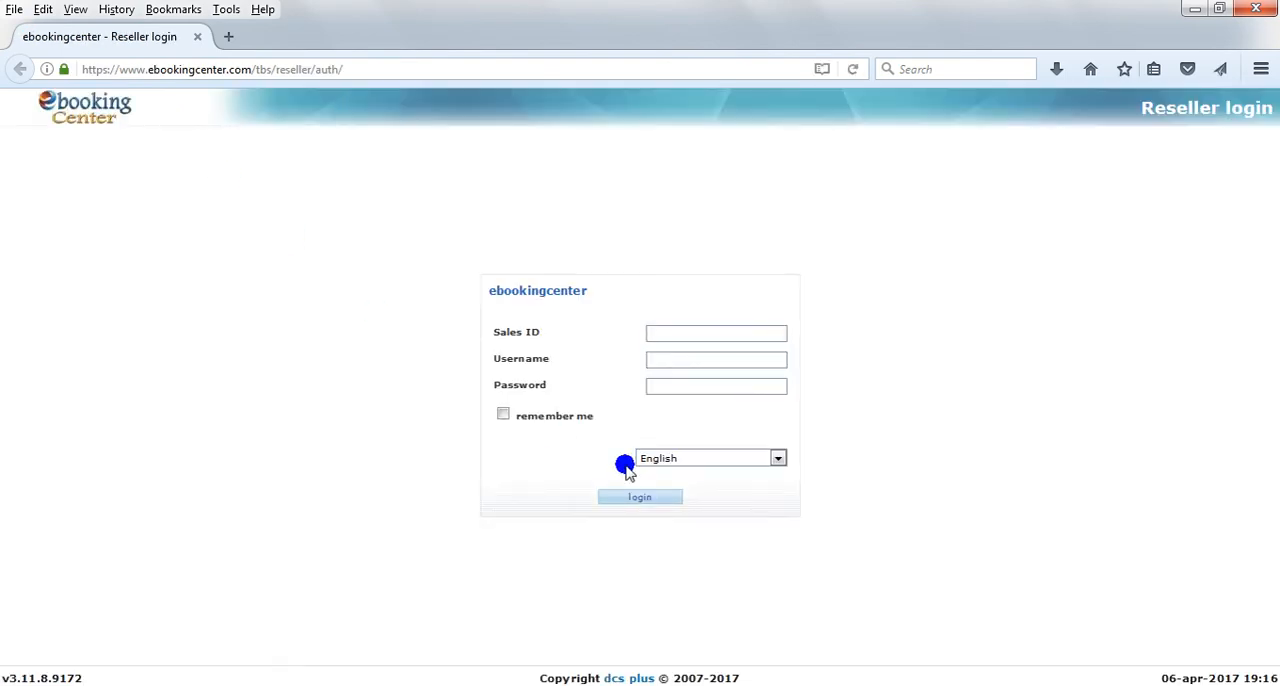
click(776, 458)
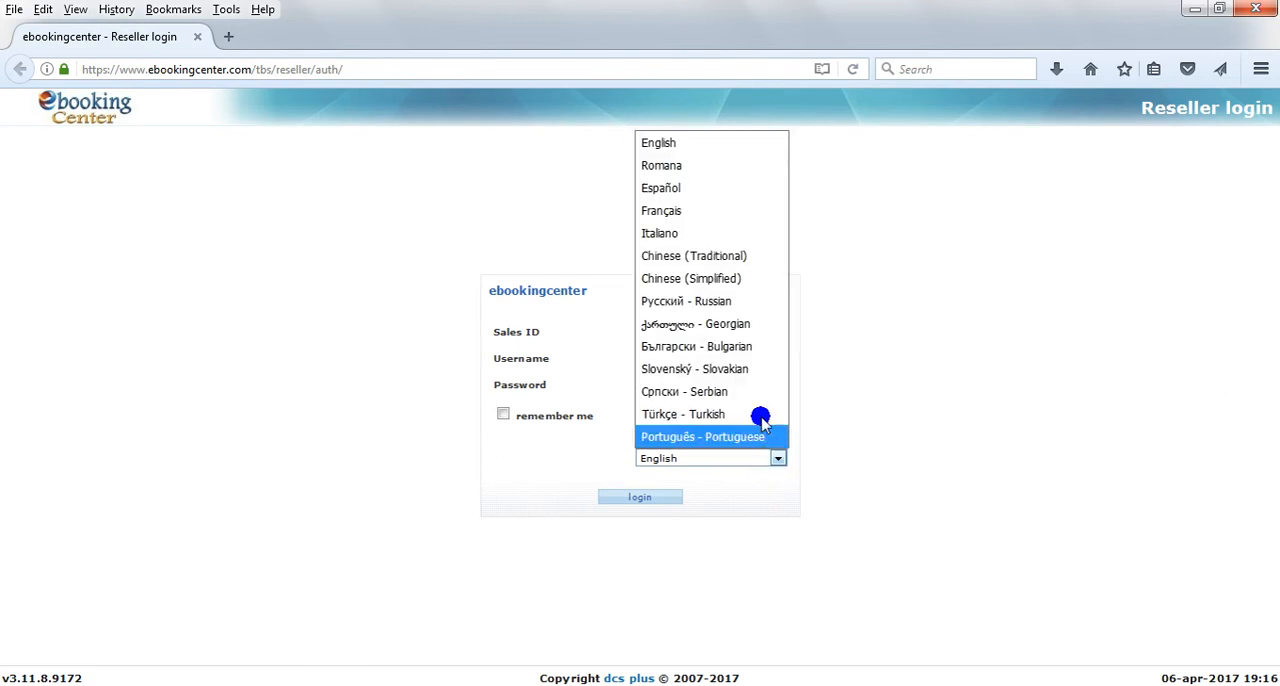
click(712, 211)
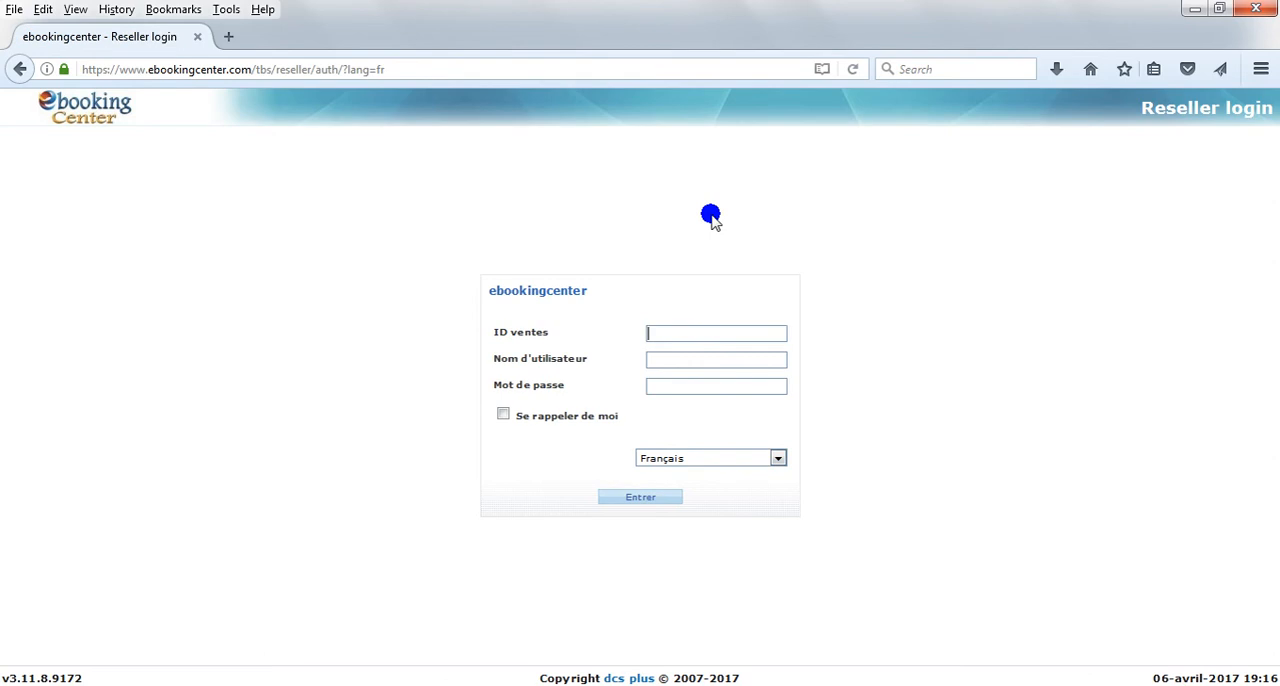
Step: Log in to the reseller account with the sales ID, username and password
text(demo)
key(ctrl+v)
click(649, 497)
click(379, 100)
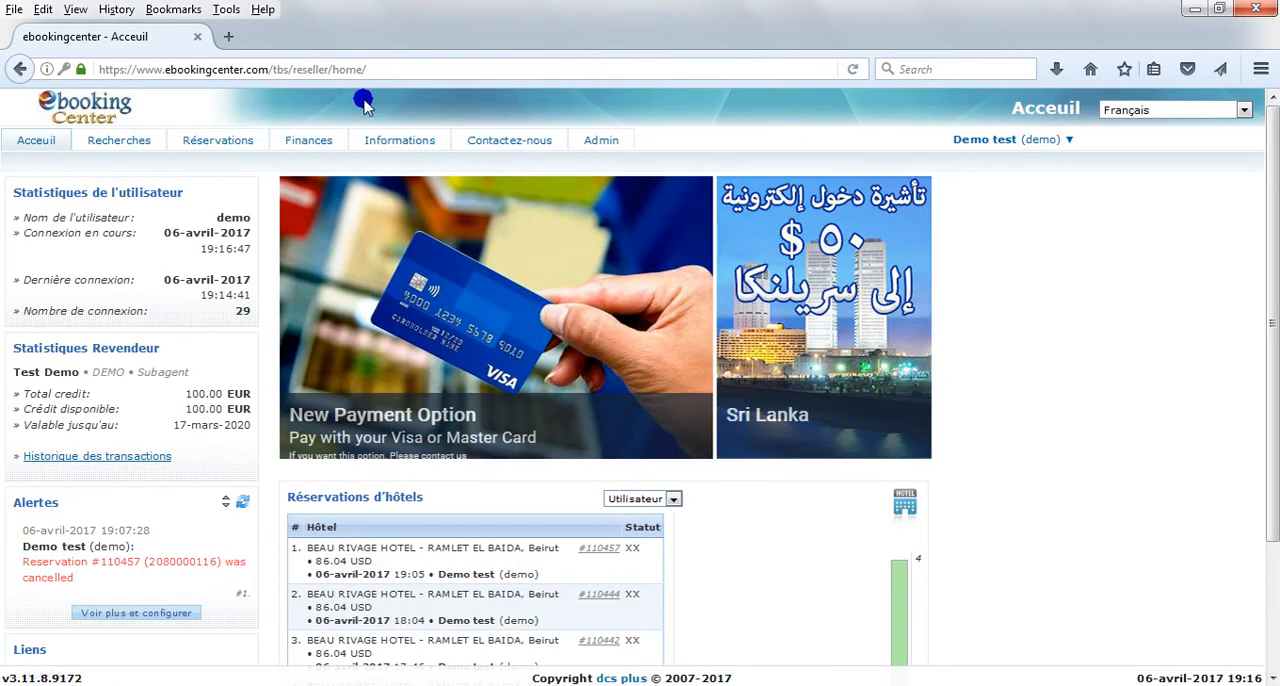
click(210, 186)
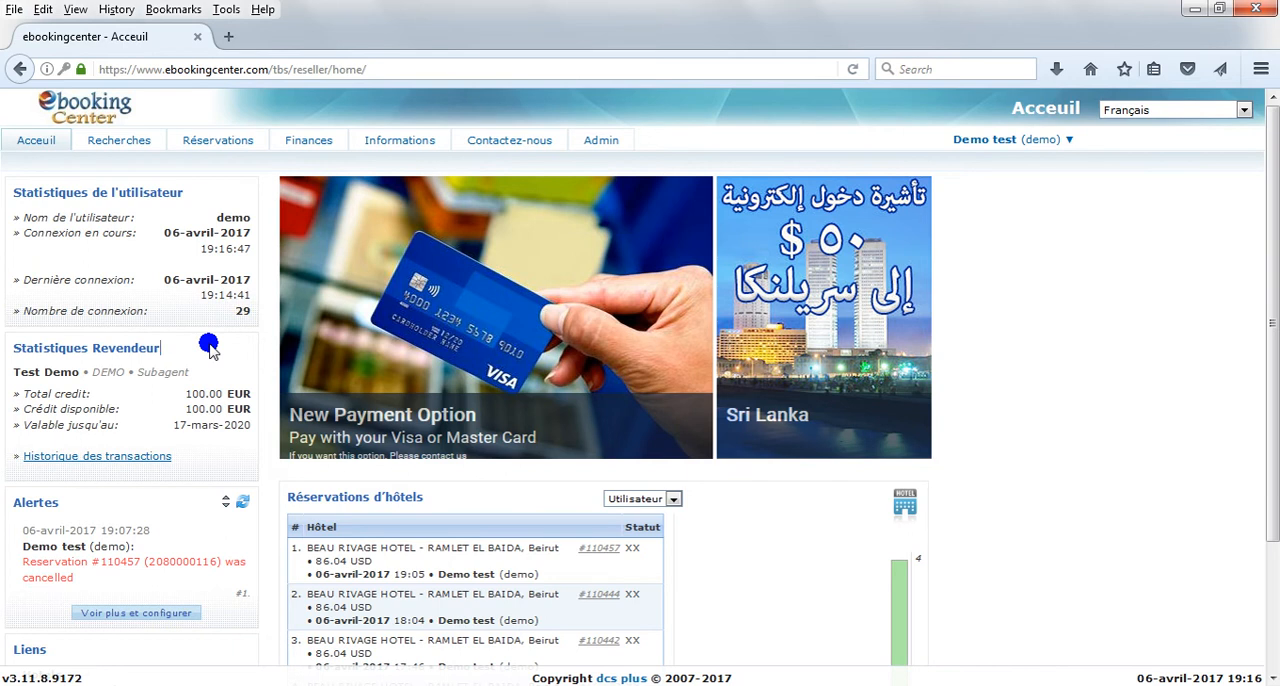
Step: Open the hotel search and choose Beirut, LEBANON, BEY as the destination
click(122, 141)
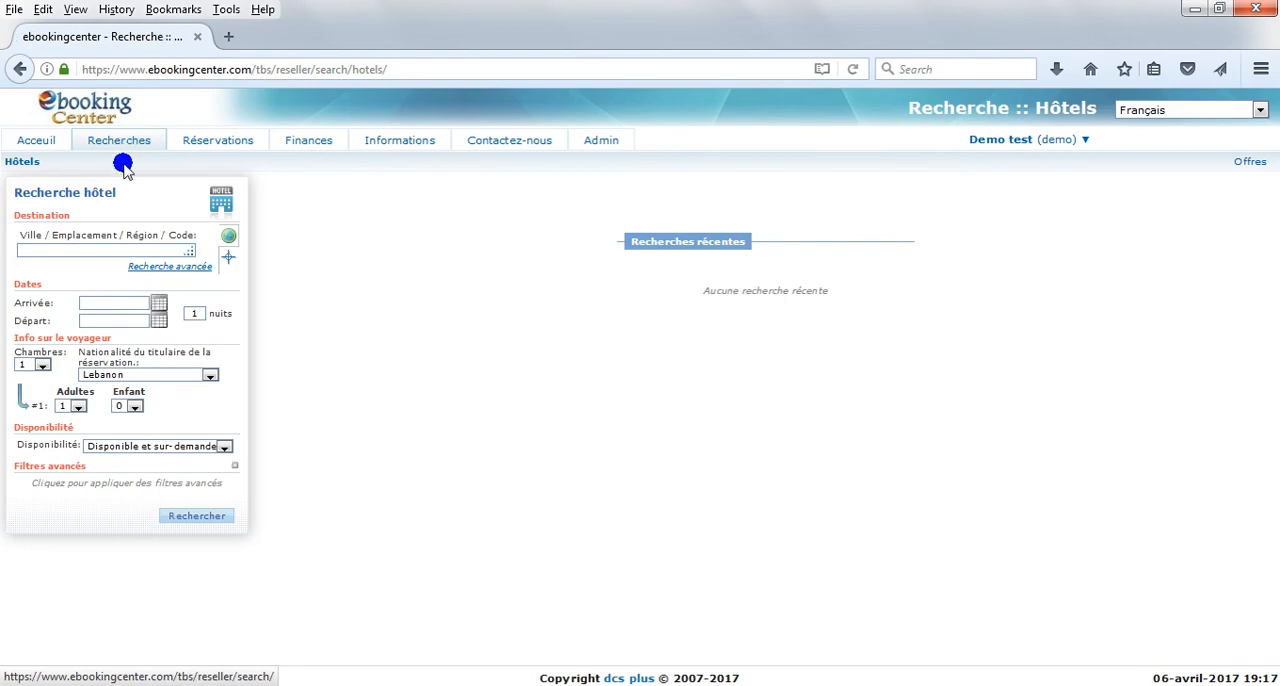
click(73, 248)
click(82, 268)
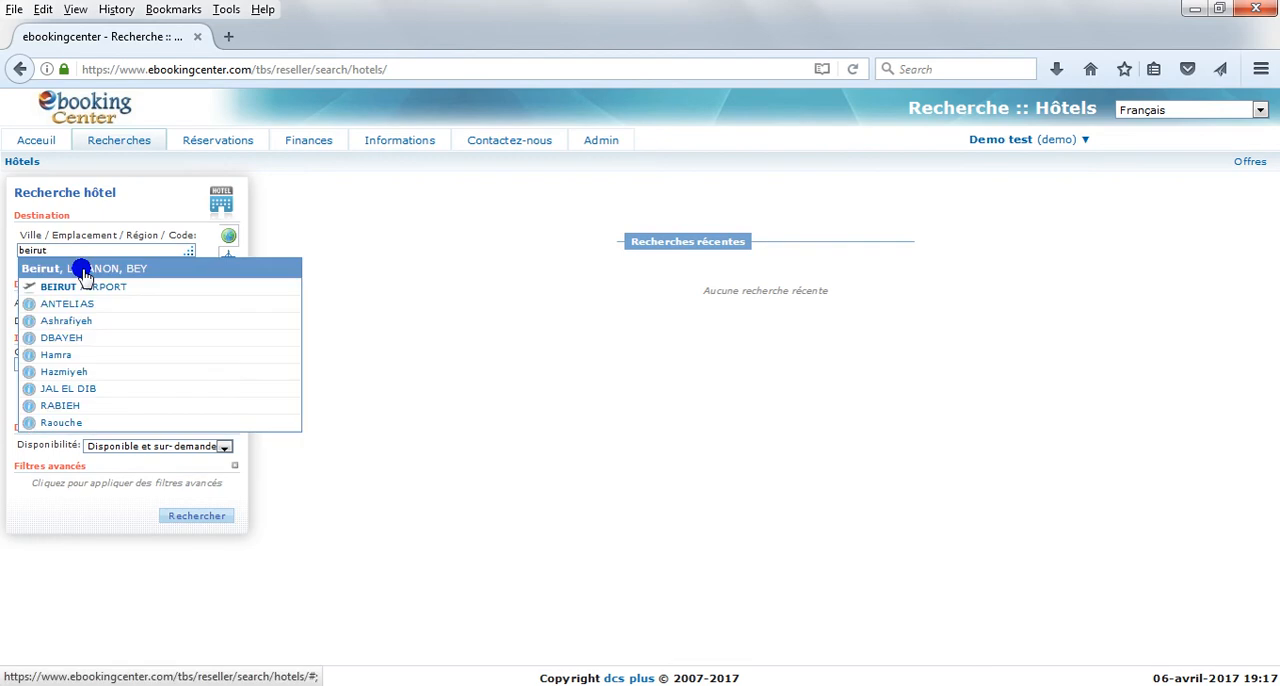
click(82, 270)
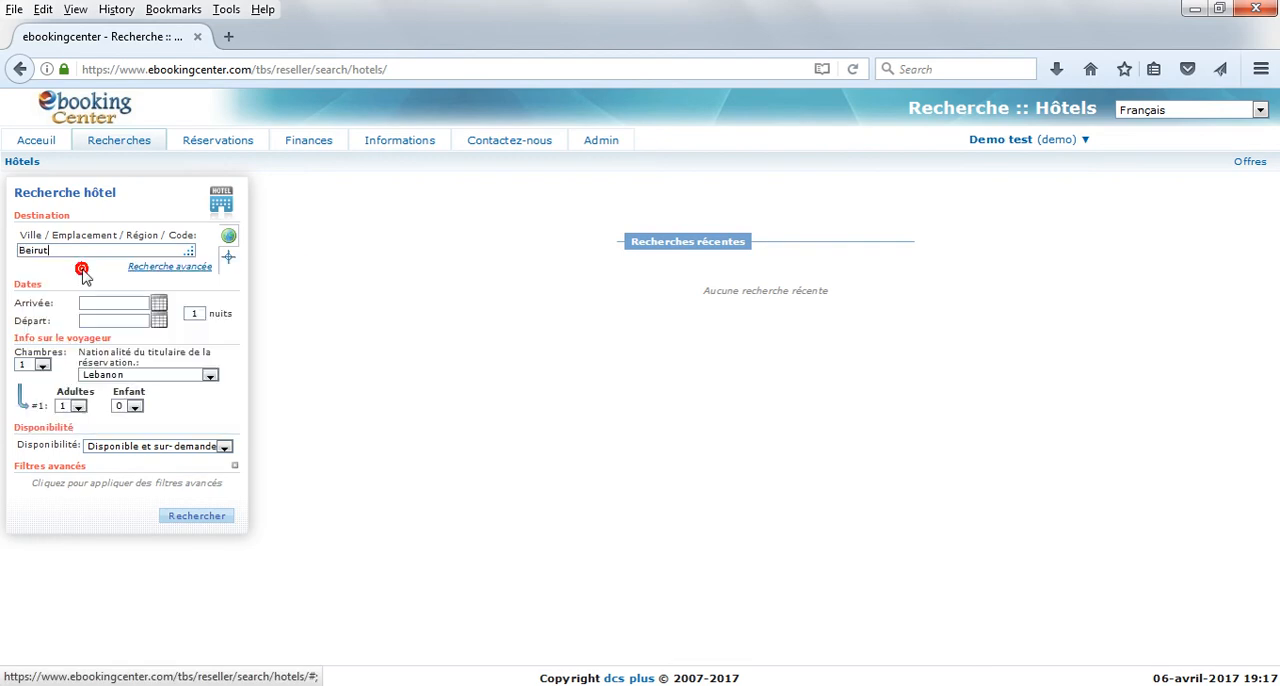
Step: Save Beirut's map coordinates as the search destination, and return to choosing the destination by city name
click(219, 256)
click(210, 252)
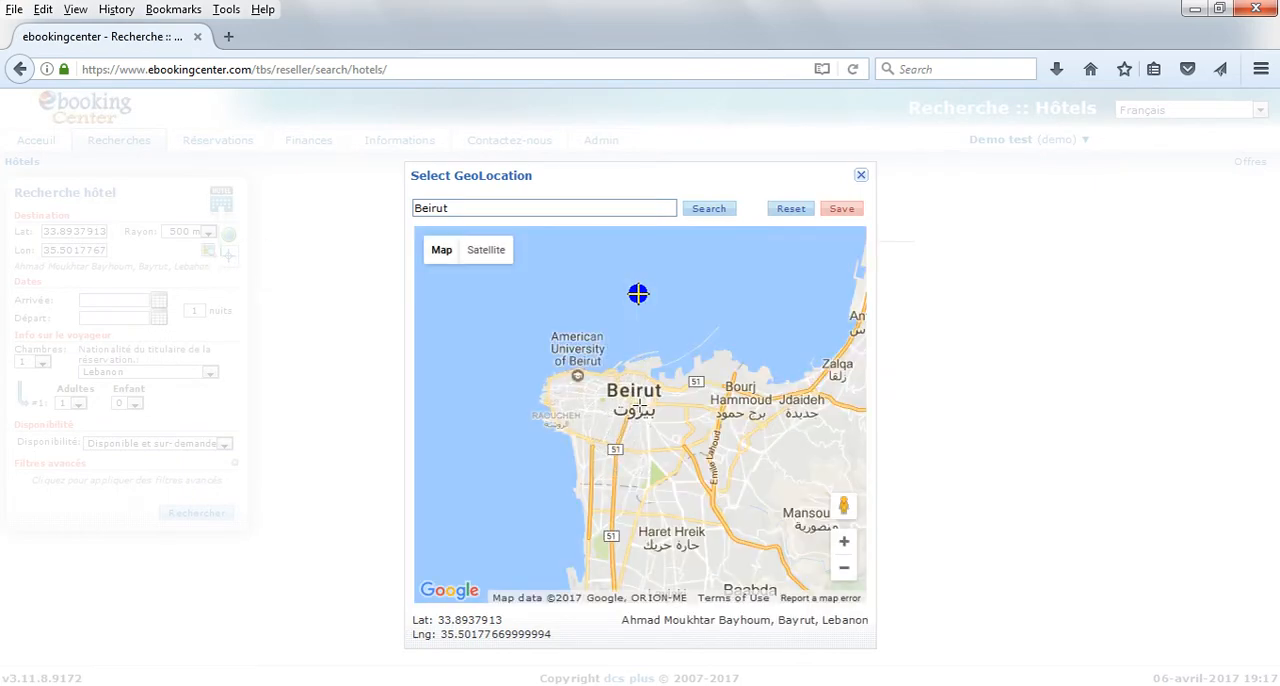
click(843, 207)
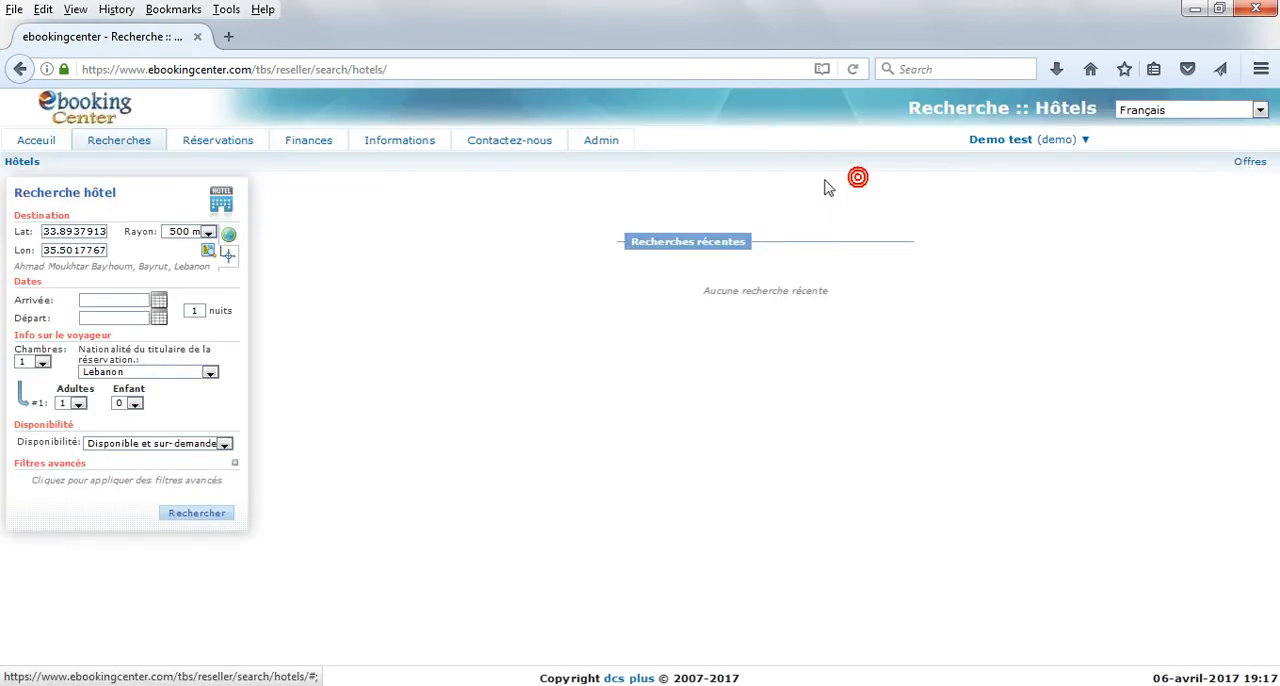
click(231, 233)
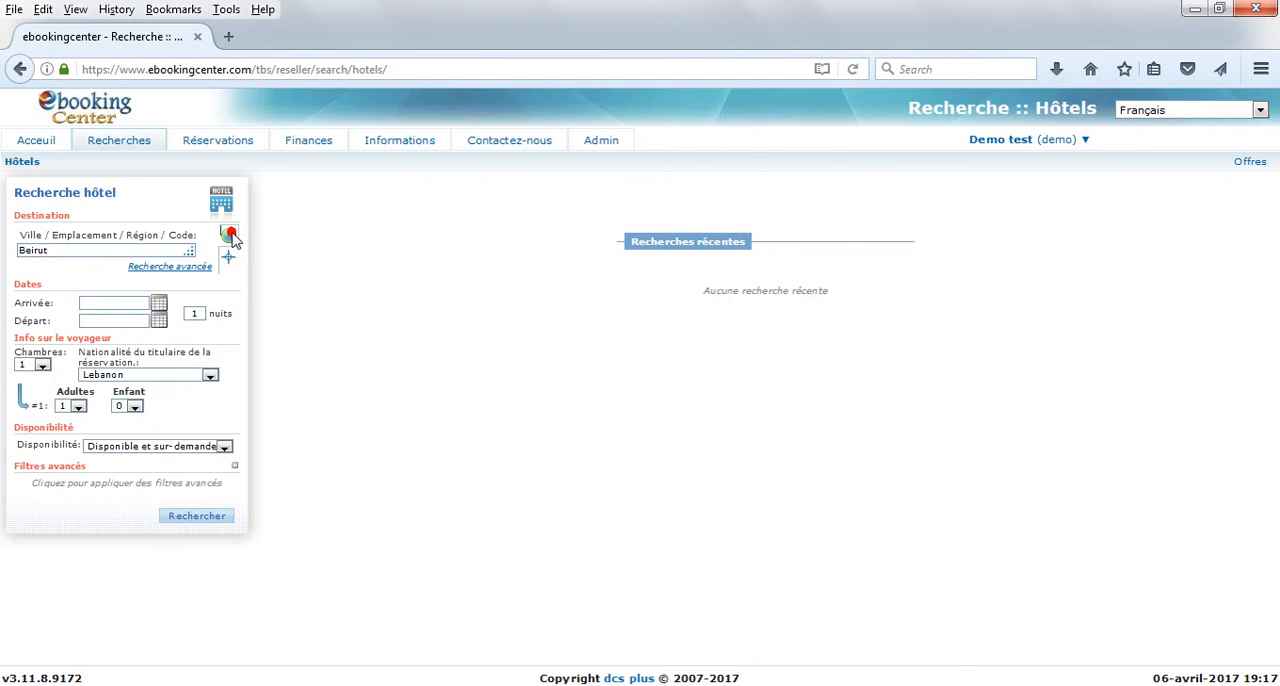
Step: Switch to the advanced destination search with LEBANON as the country and Beirut as the city, leaving the location empty
click(181, 264)
click(141, 236)
text(lebanon)
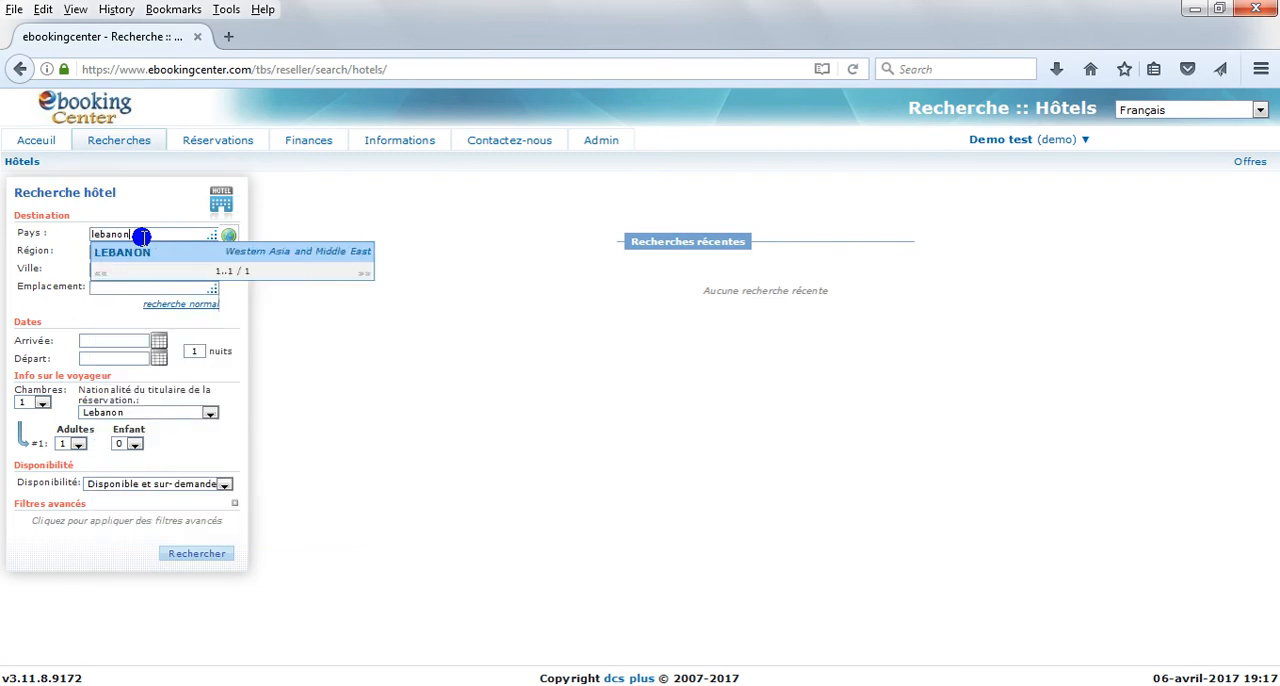
click(133, 252)
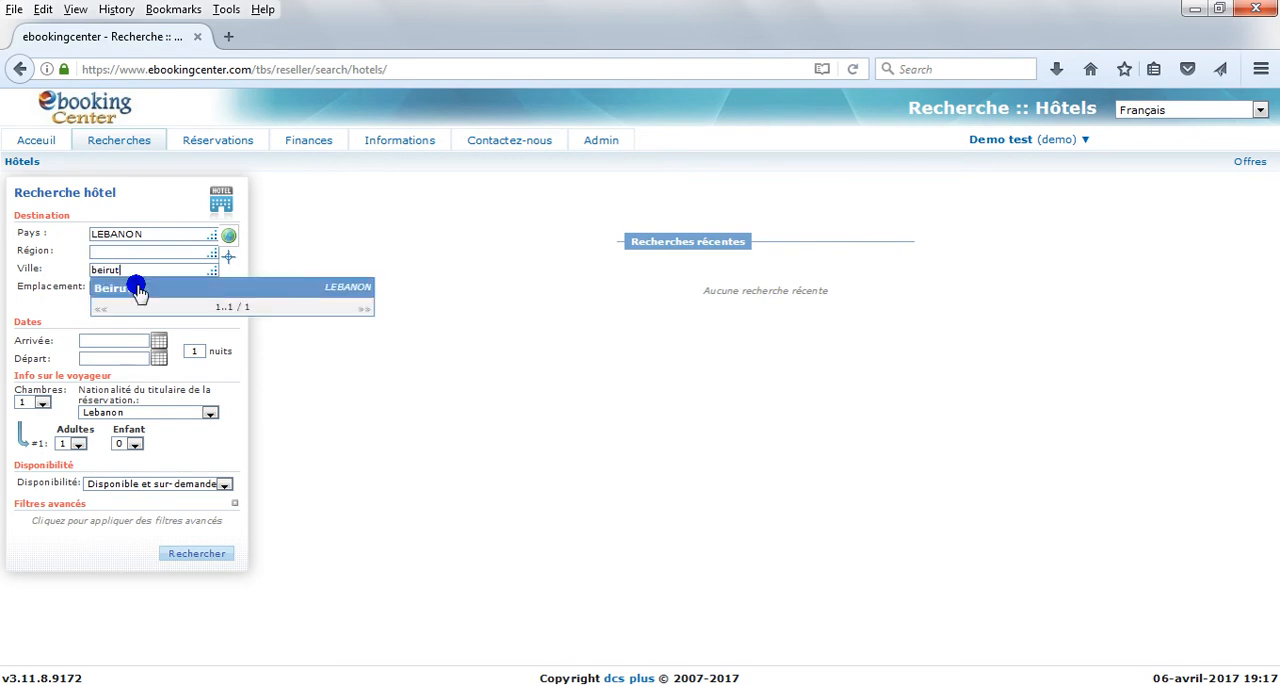
click(130, 287)
click(128, 287)
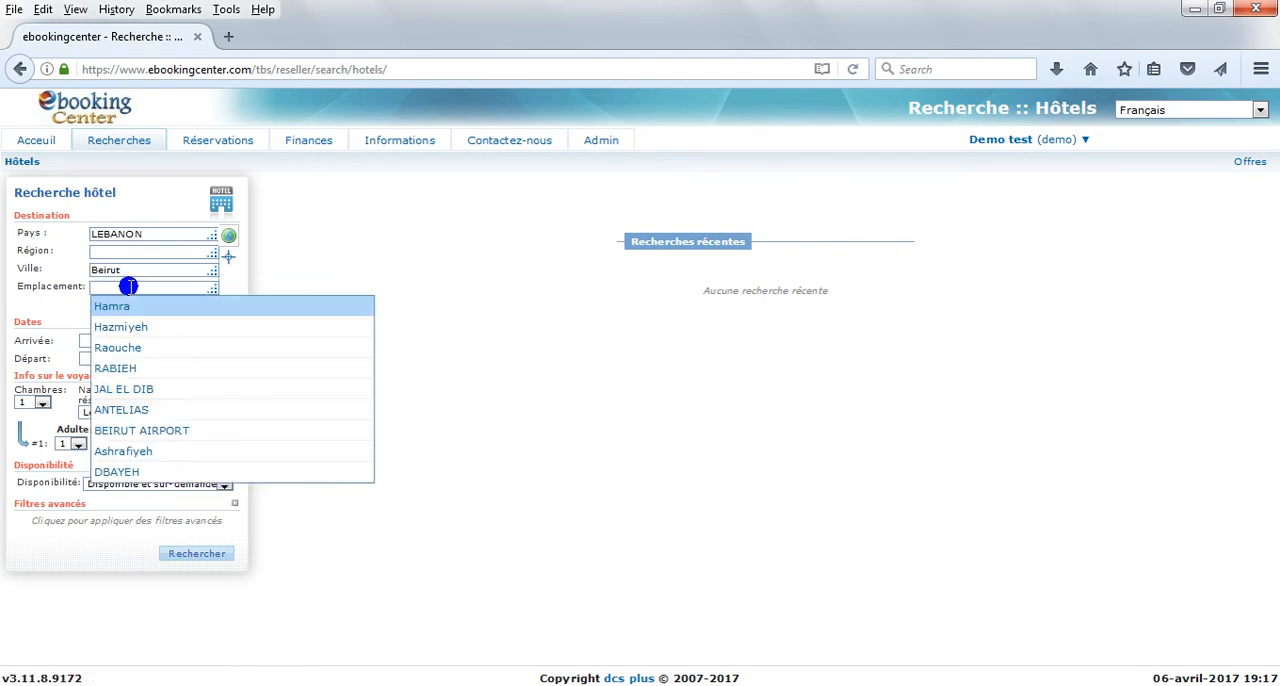
click(72, 303)
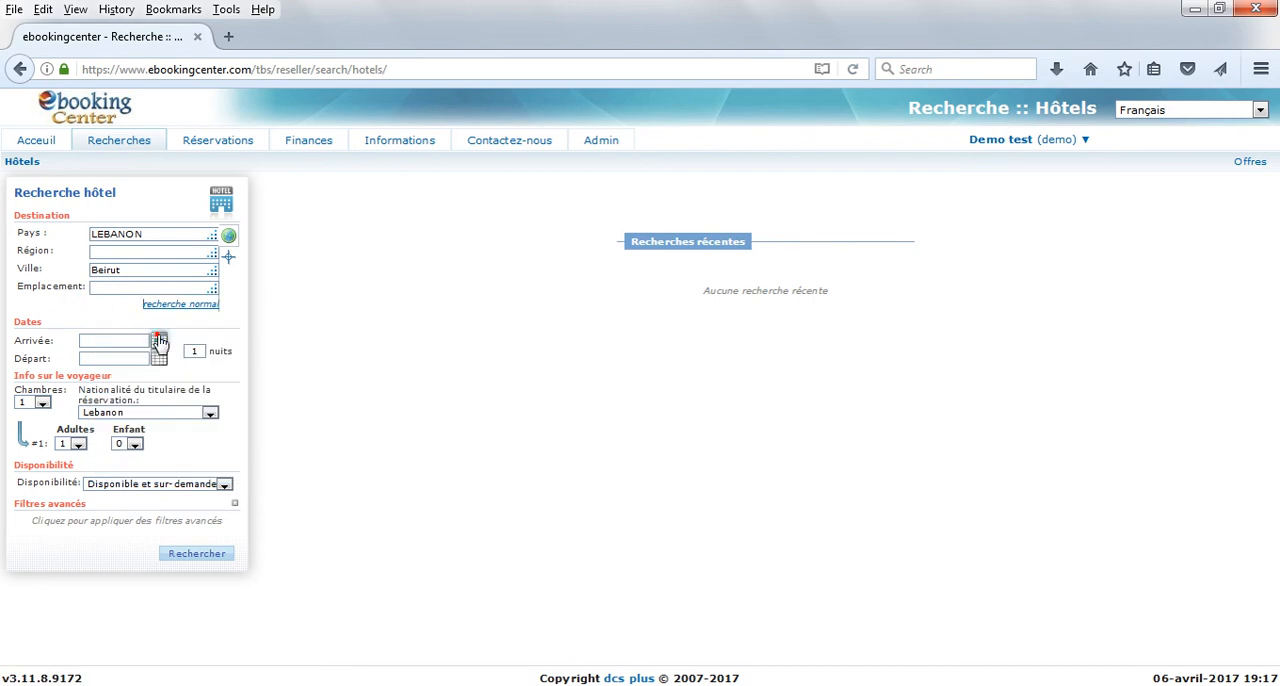
Step: Set the arrival date to 10-10-2017 and the departure date to 11-10-2017
click(158, 340)
click(461, 361)
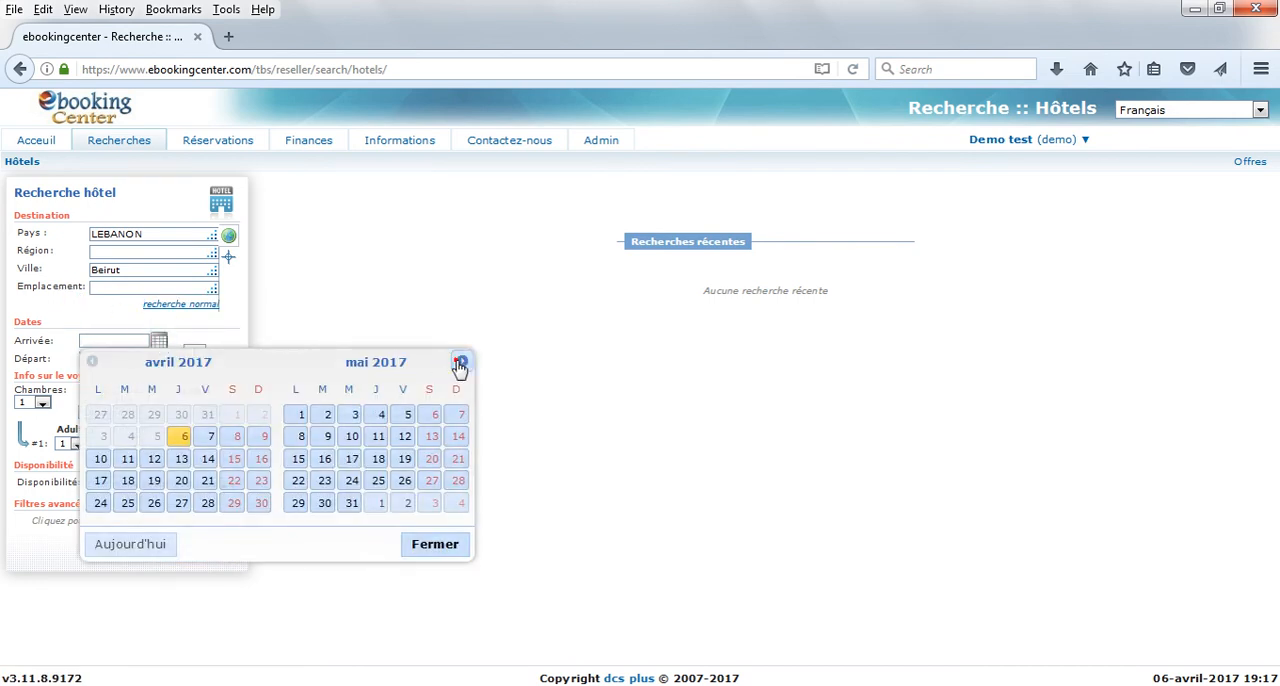
click(461, 361)
click(461, 361)
click(461, 361)
click(461, 361)
click(322, 458)
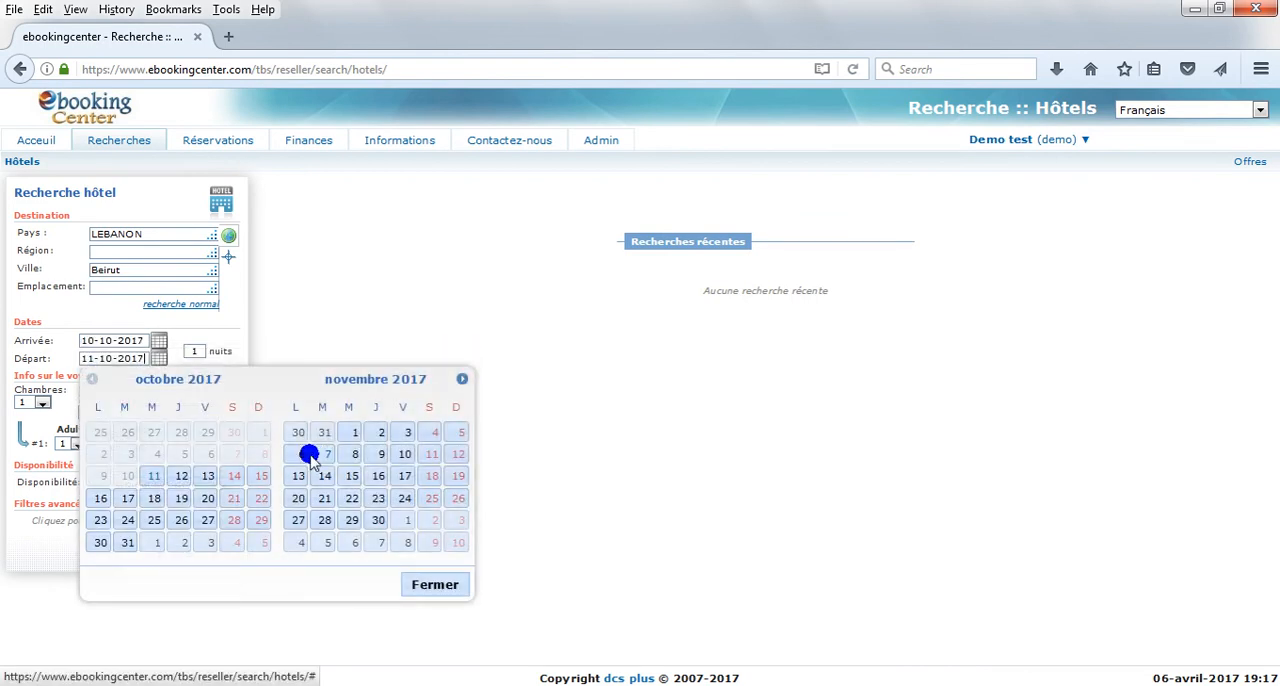
click(154, 478)
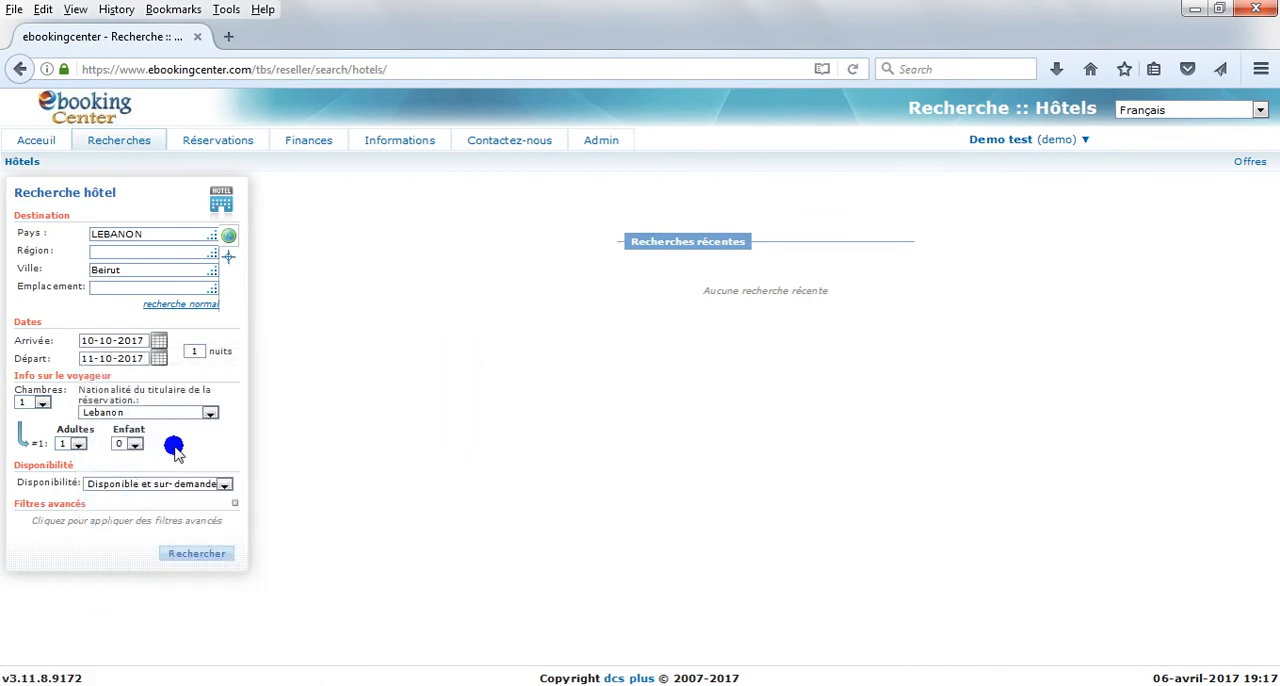
Step: Set the length of the hotel stay to 2 nights
click(194, 351)
double_click(194, 351)
text(2)
click(197, 369)
Step: Set the occupancy of the single room to 2 adults and 1 child aged 2
click(46, 402)
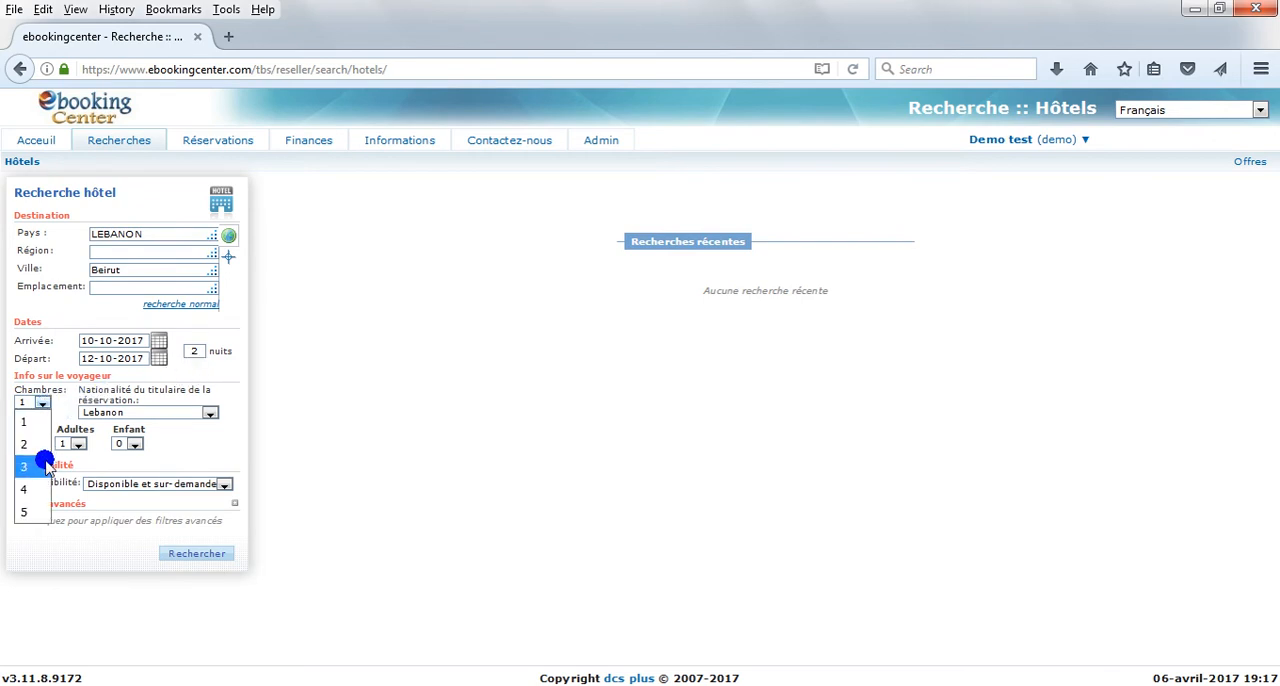
click(66, 445)
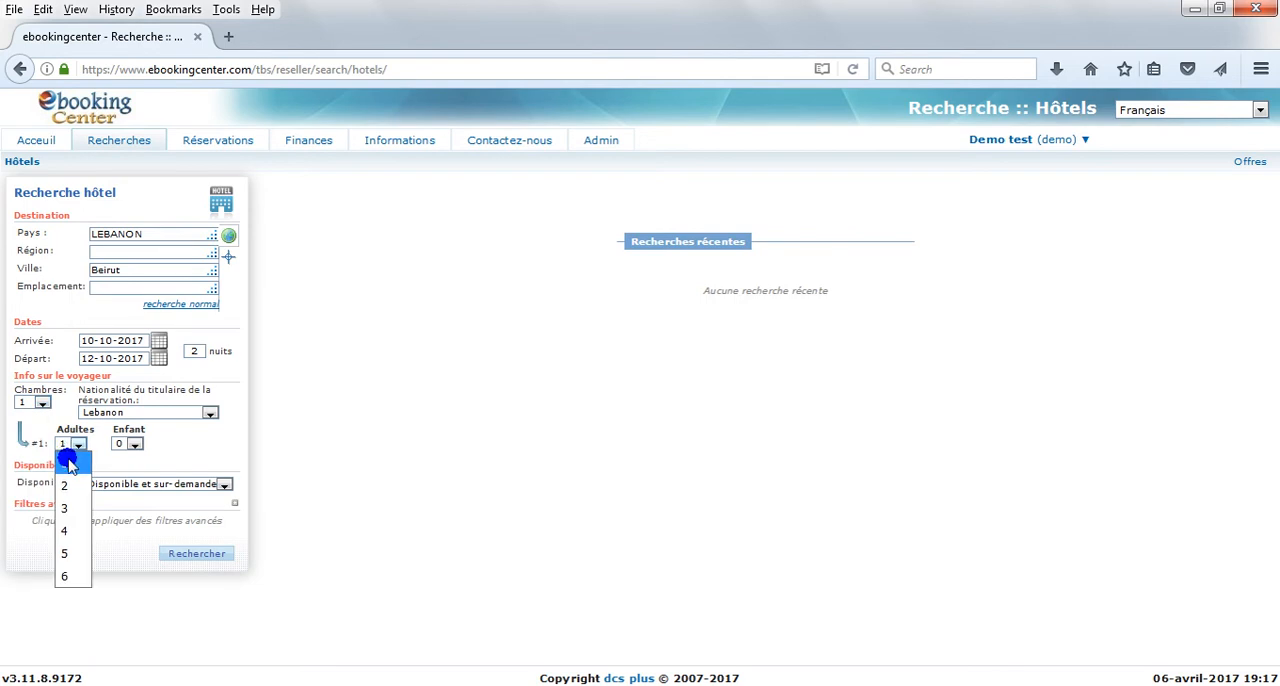
click(64, 486)
click(127, 446)
click(127, 485)
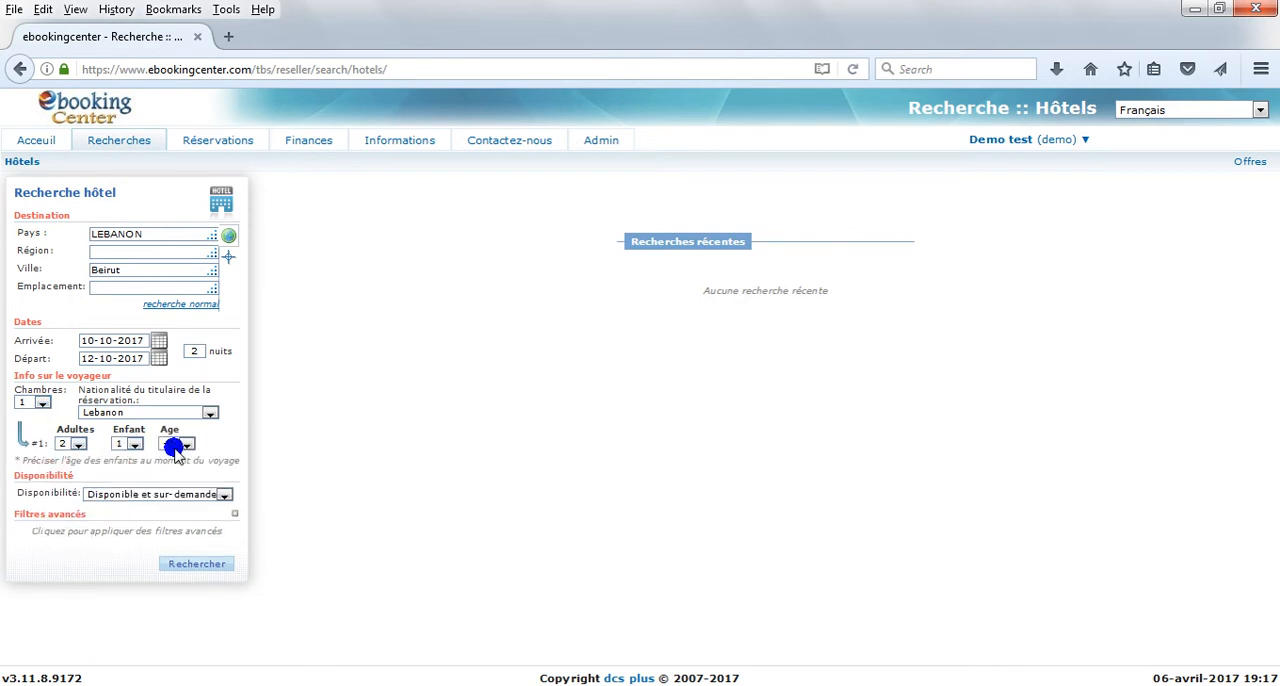
click(173, 449)
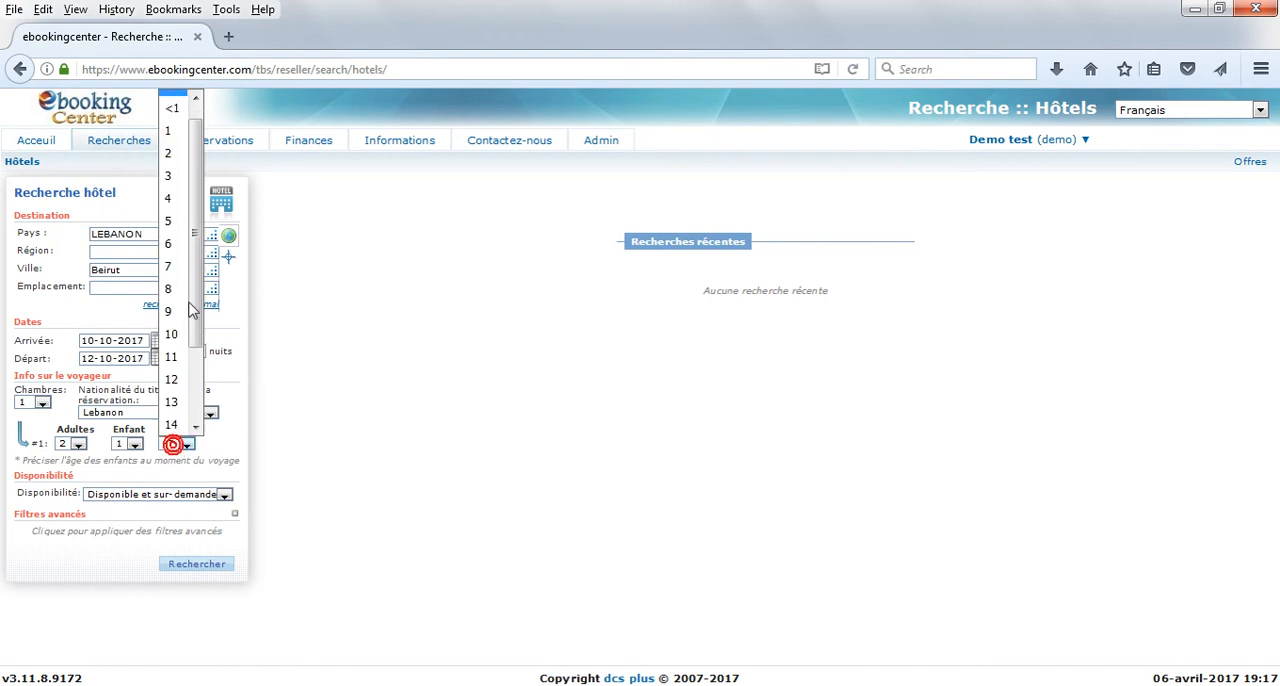
click(177, 154)
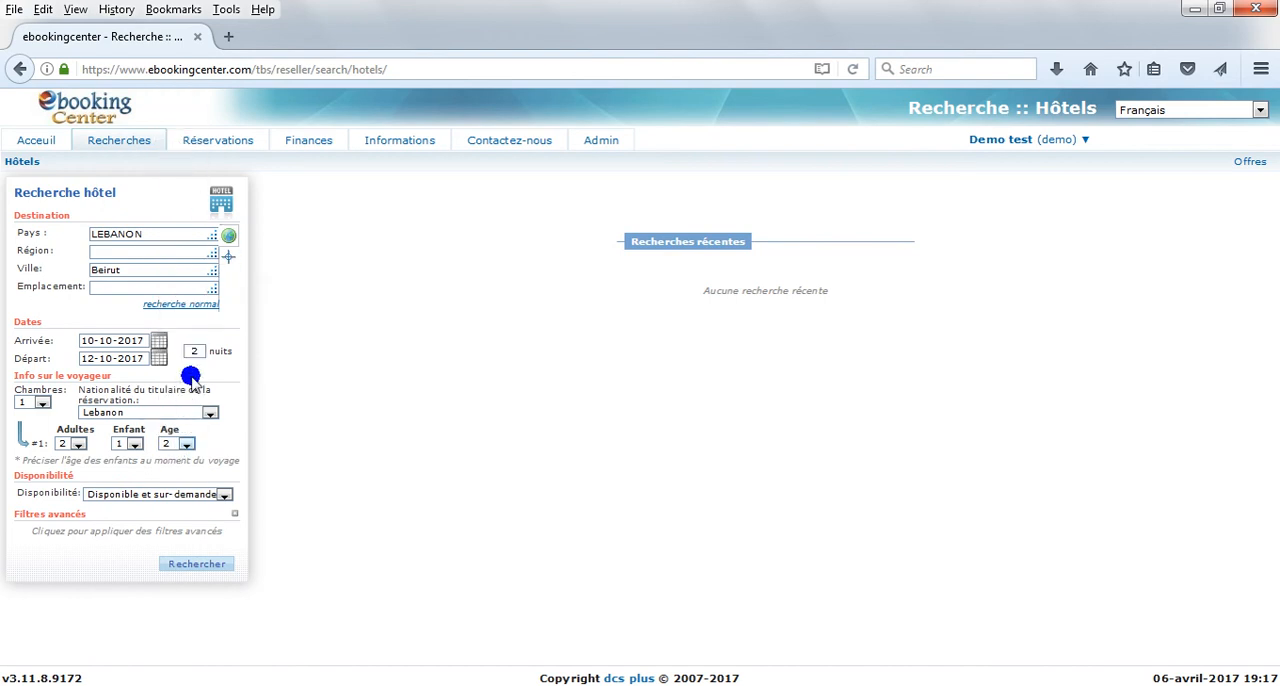
Step: Choose Lebanon as the booking holder's nationality and "Disponible et sur-demande" as the availability
click(209, 413)
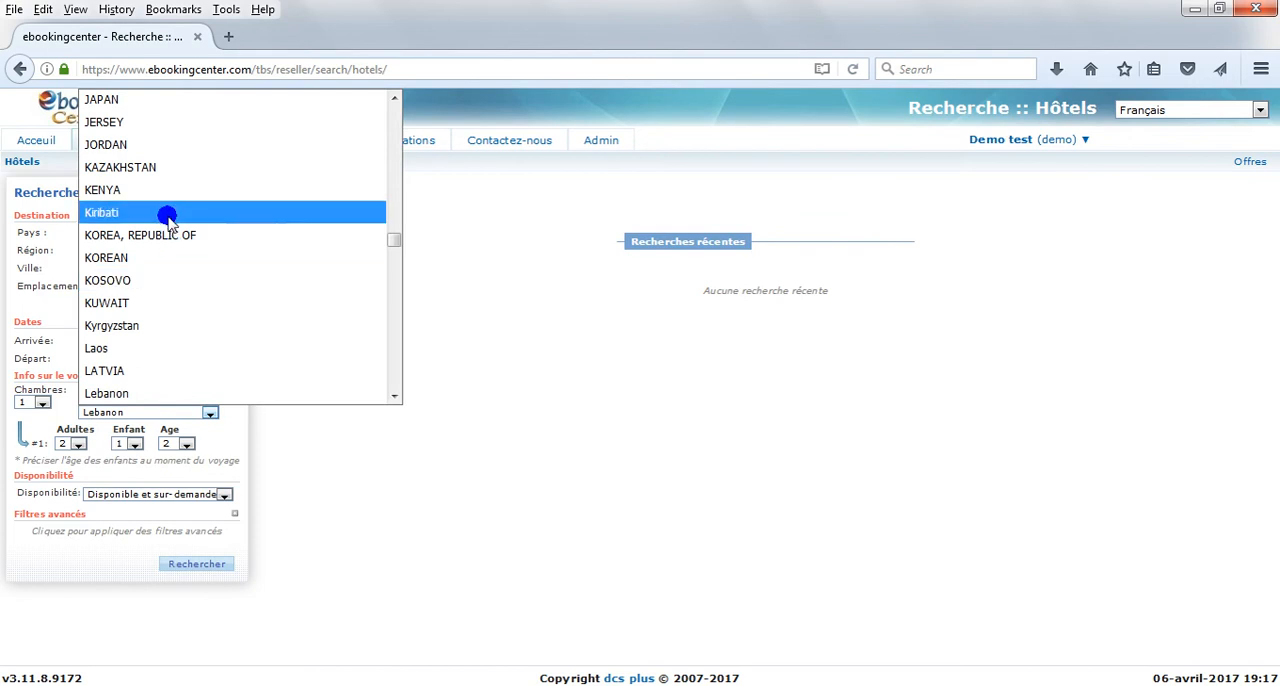
click(113, 391)
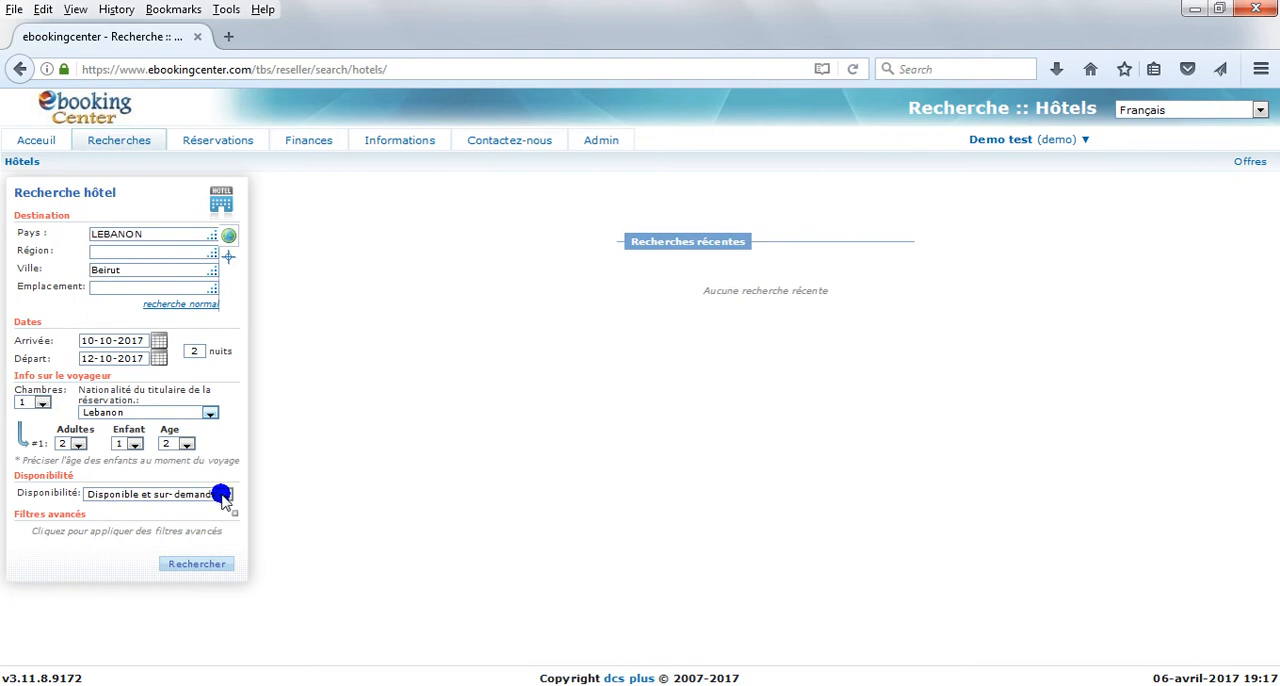
click(224, 495)
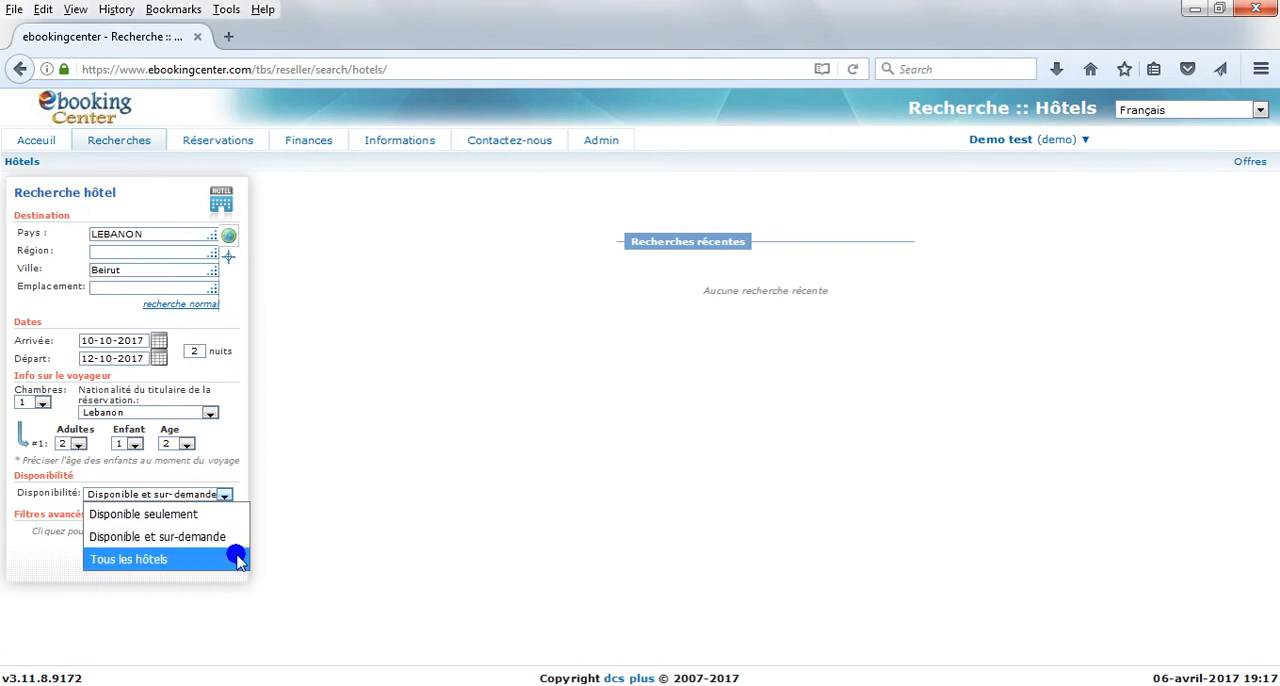
click(236, 541)
click(233, 539)
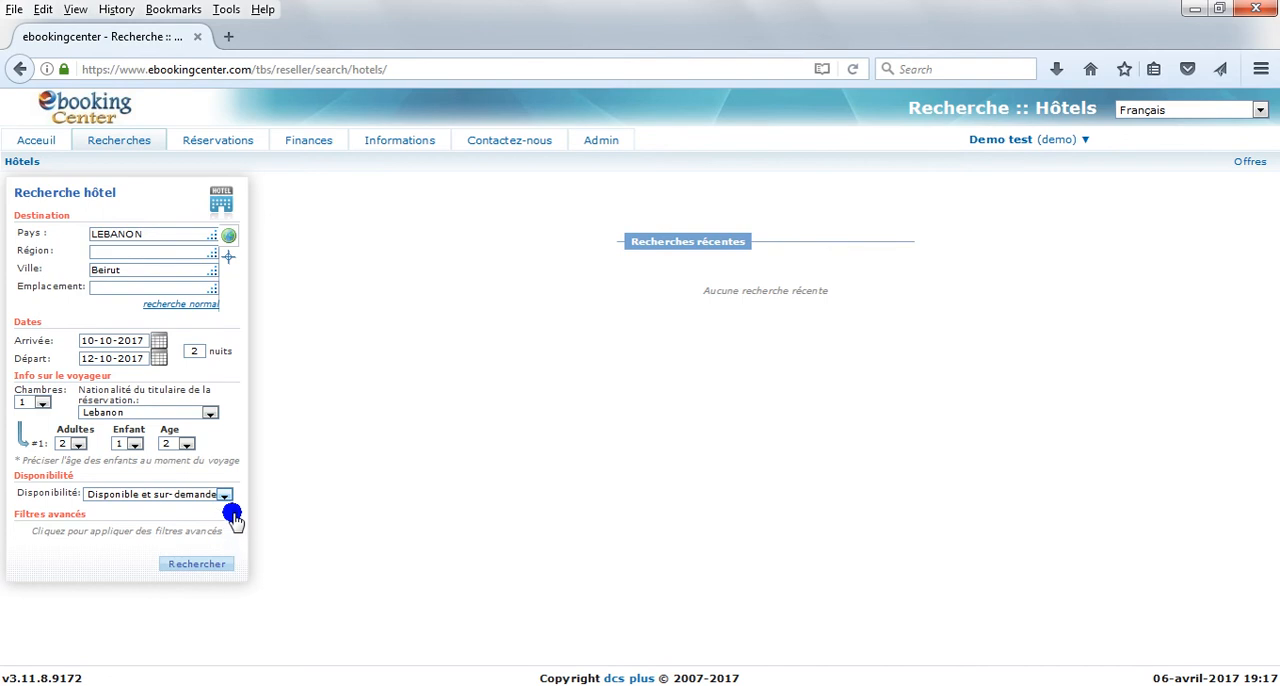
Step: Expand the advanced filters, leave the hotel name and star rating unset, and run the hotel search
click(233, 515)
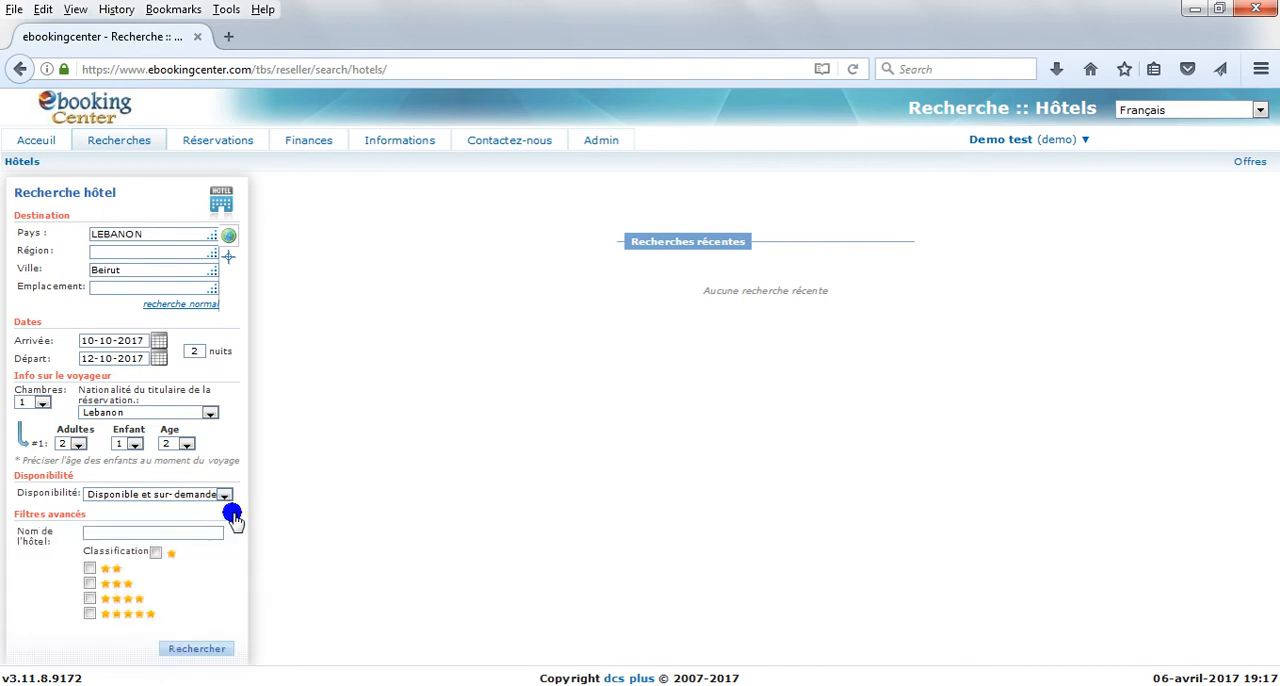
click(200, 533)
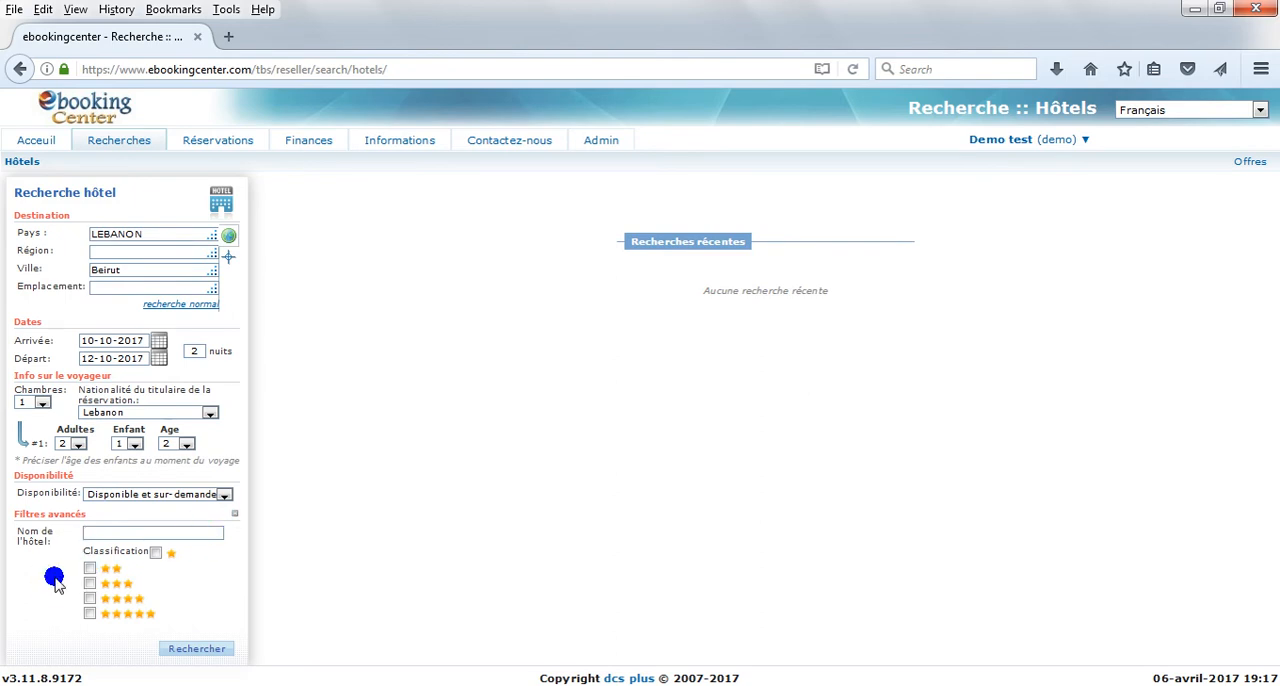
click(192, 652)
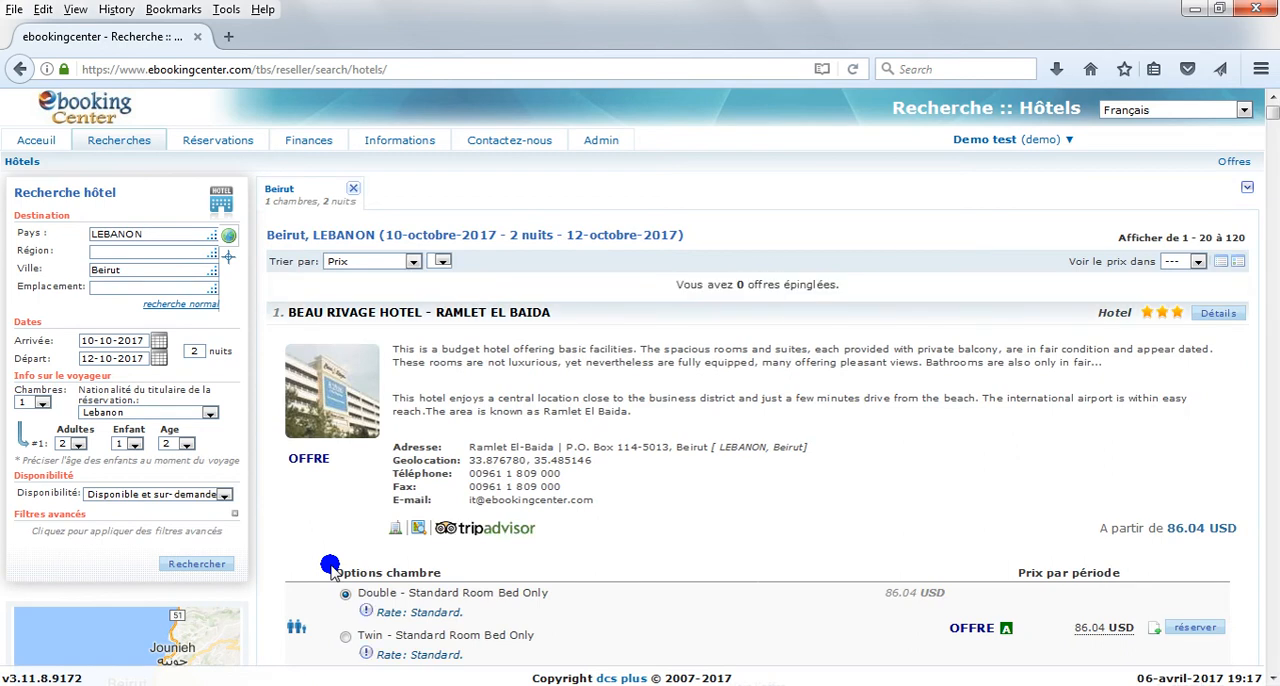
Step: Examine the sorting criteria offered for the Beirut hotel results
double_click(852, 235)
click(852, 235)
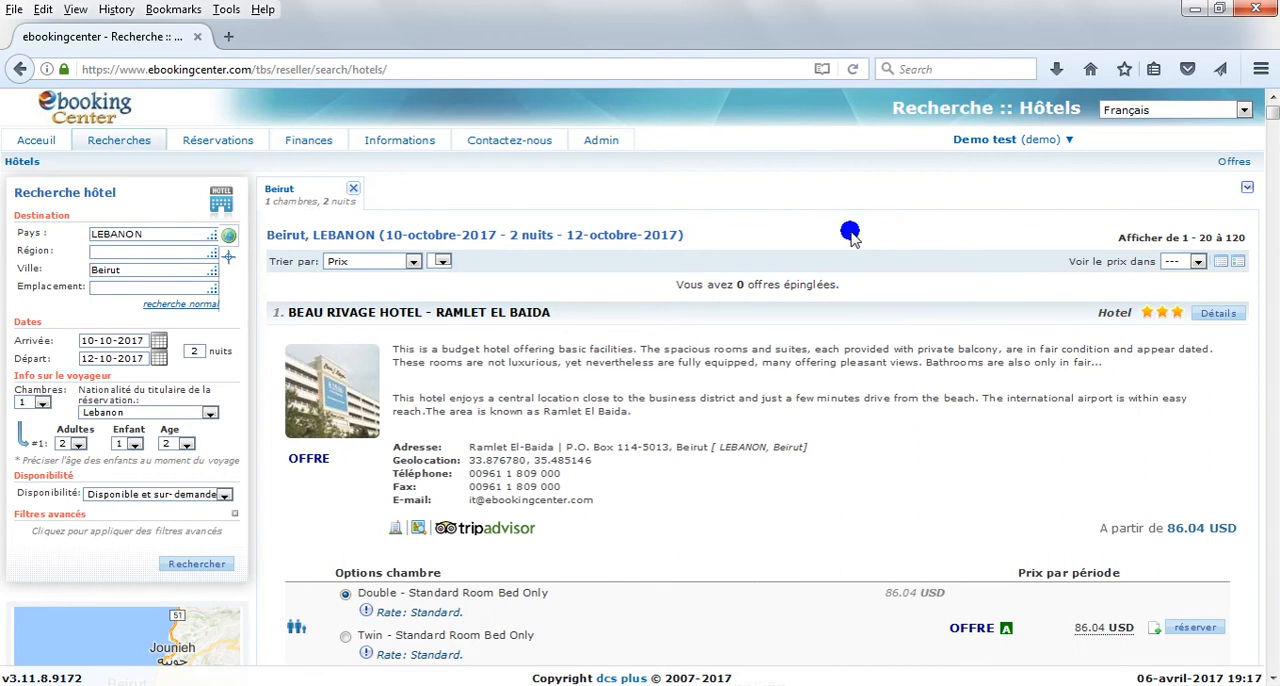
click(415, 262)
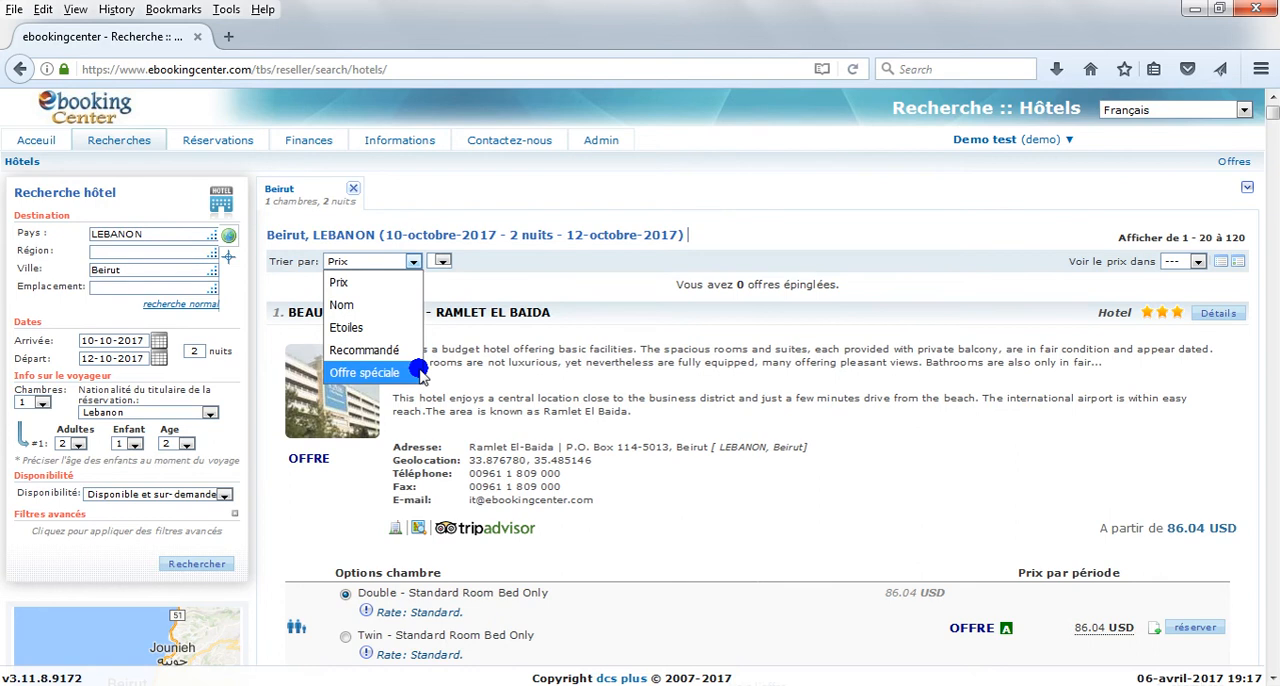
click(413, 260)
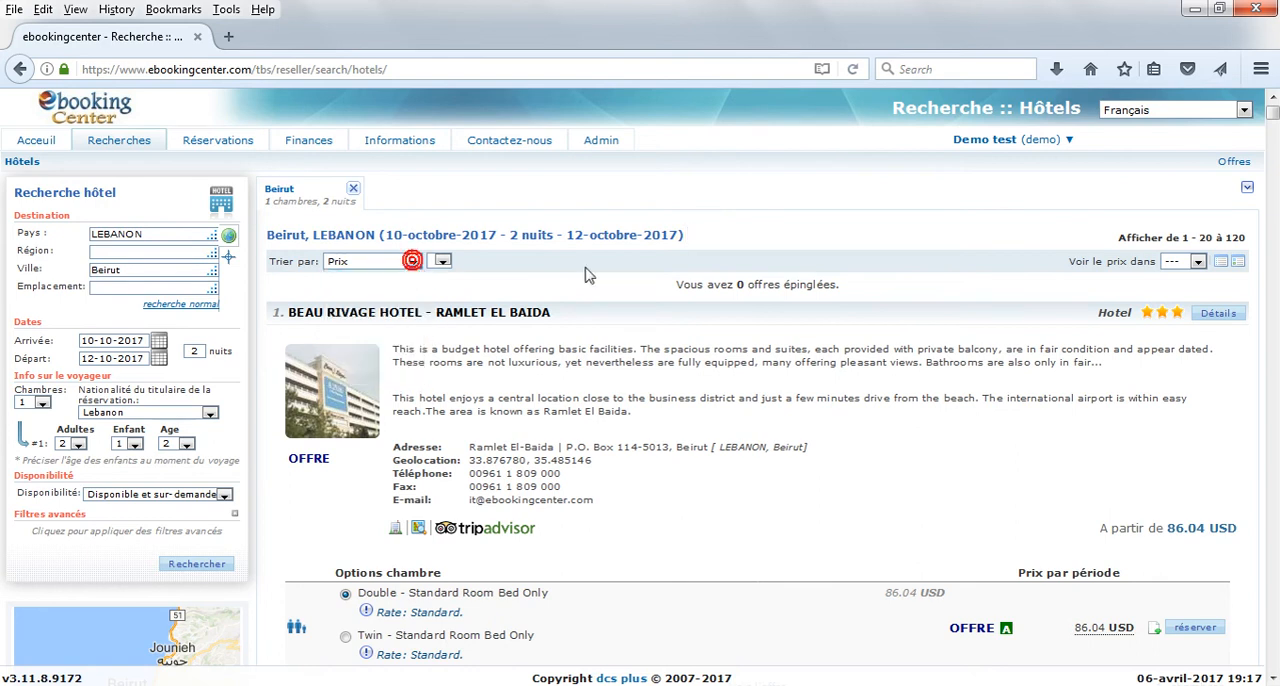
Step: Examine the currencies offered for displaying prices and the filters available for the Beirut results
click(1201, 262)
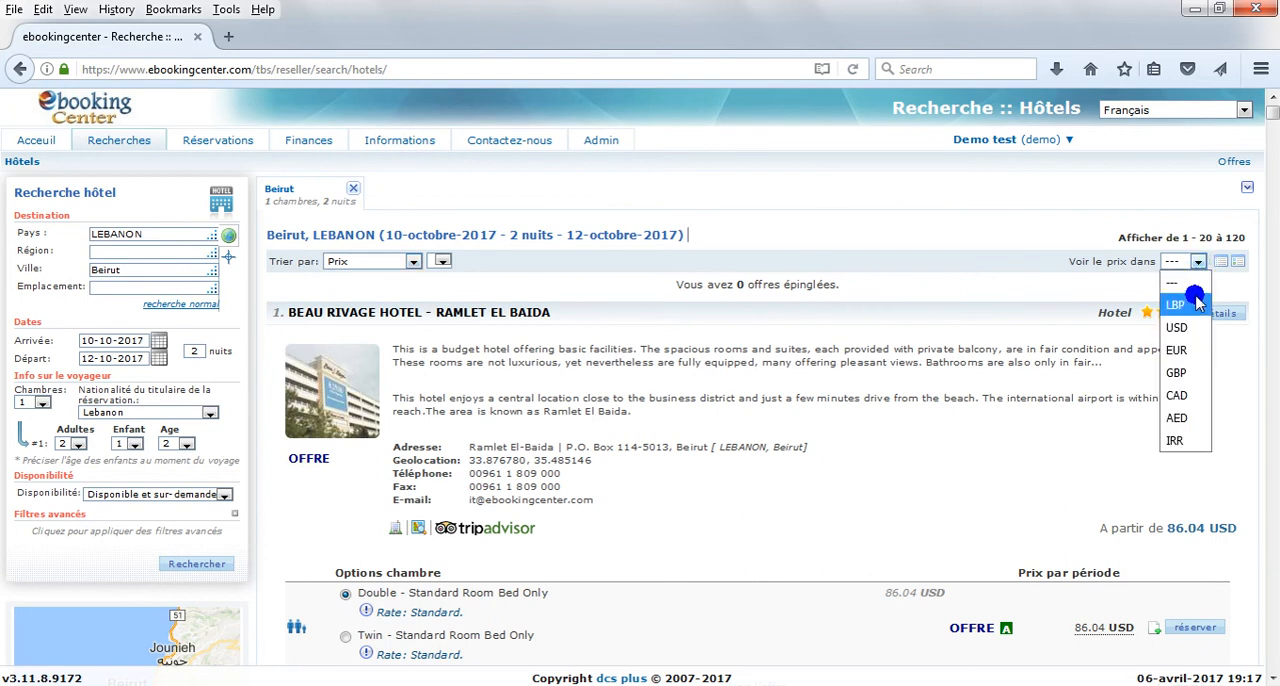
click(975, 275)
scroll(663, 366, down, 4)
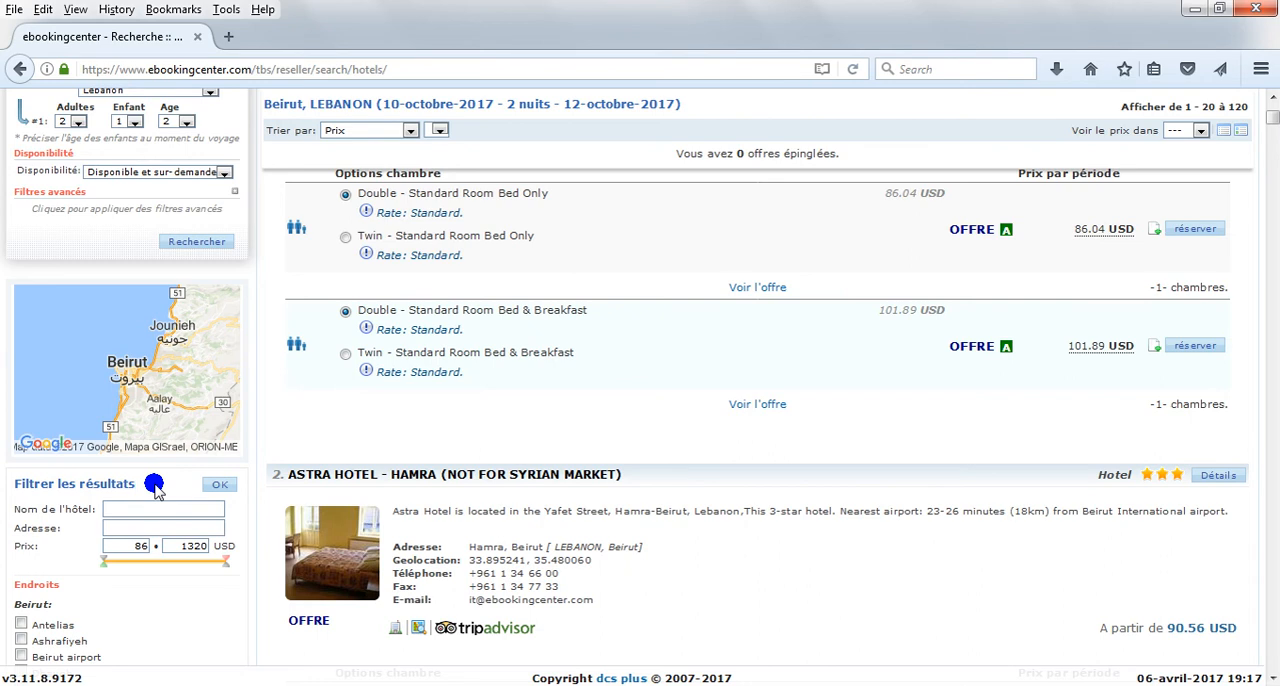
scroll(731, 471, up, 5)
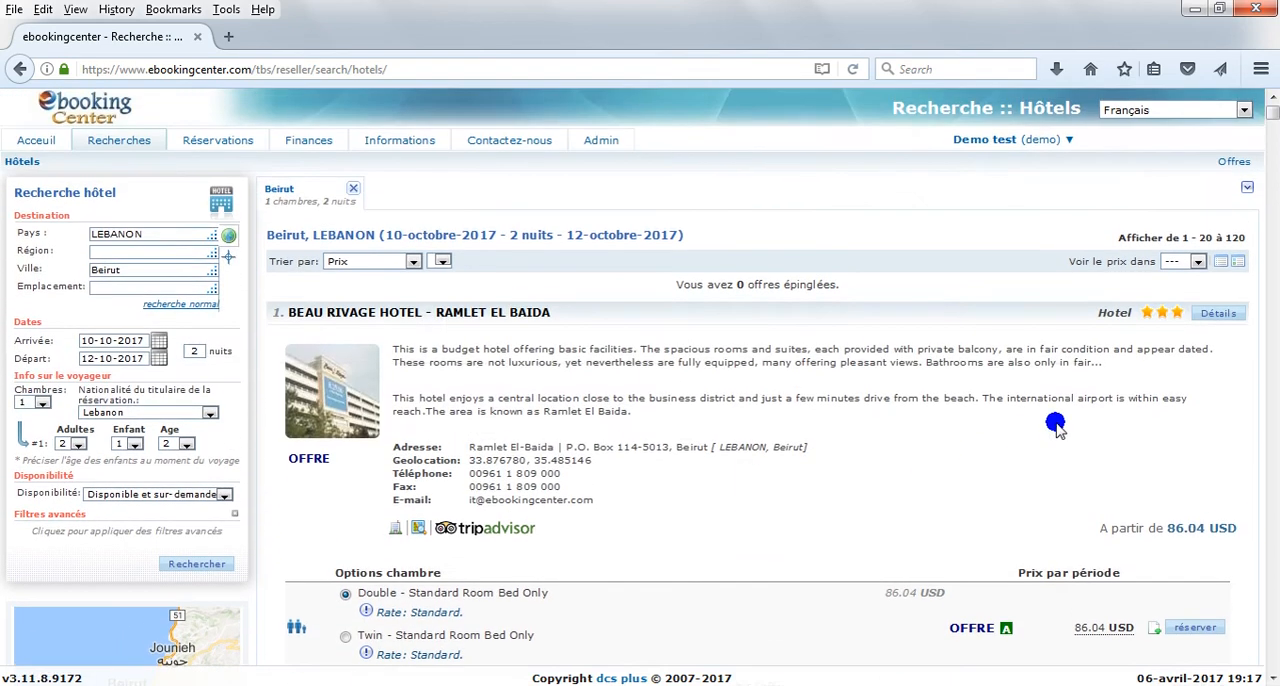
Step: Review the details page of Beau Rivage Hotel - Ramlet El Baida and return to the results
click(1218, 314)
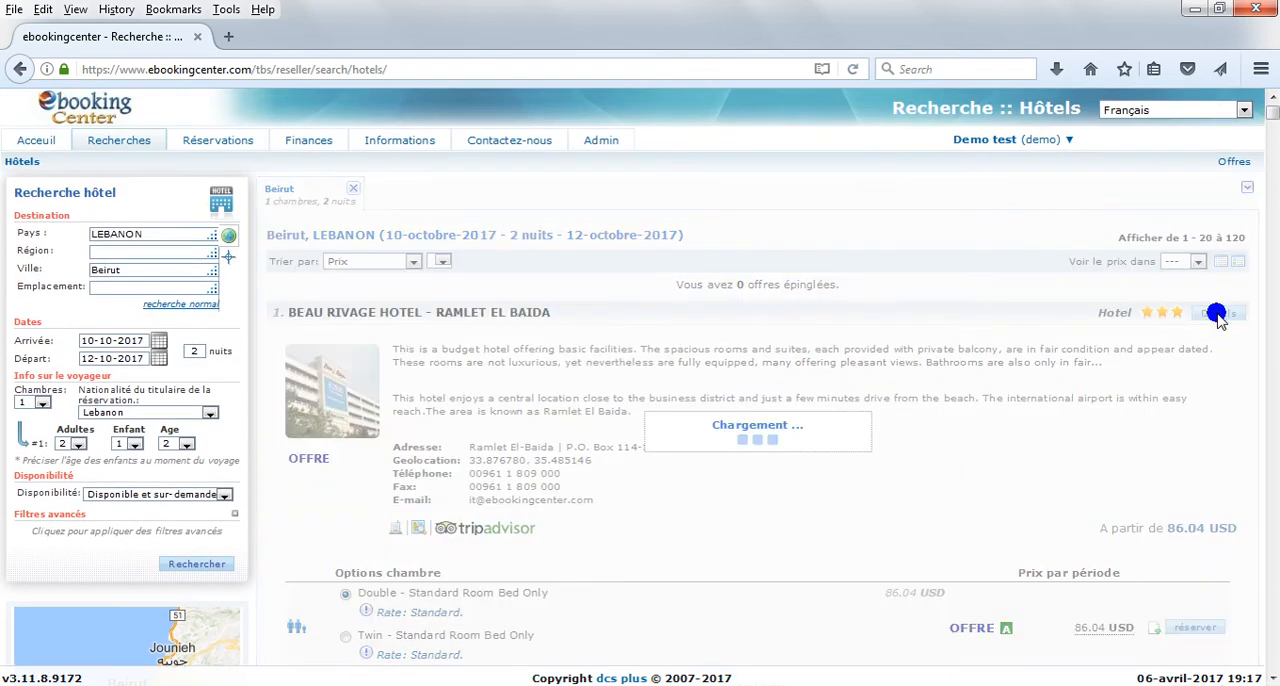
scroll(909, 411, down, 5)
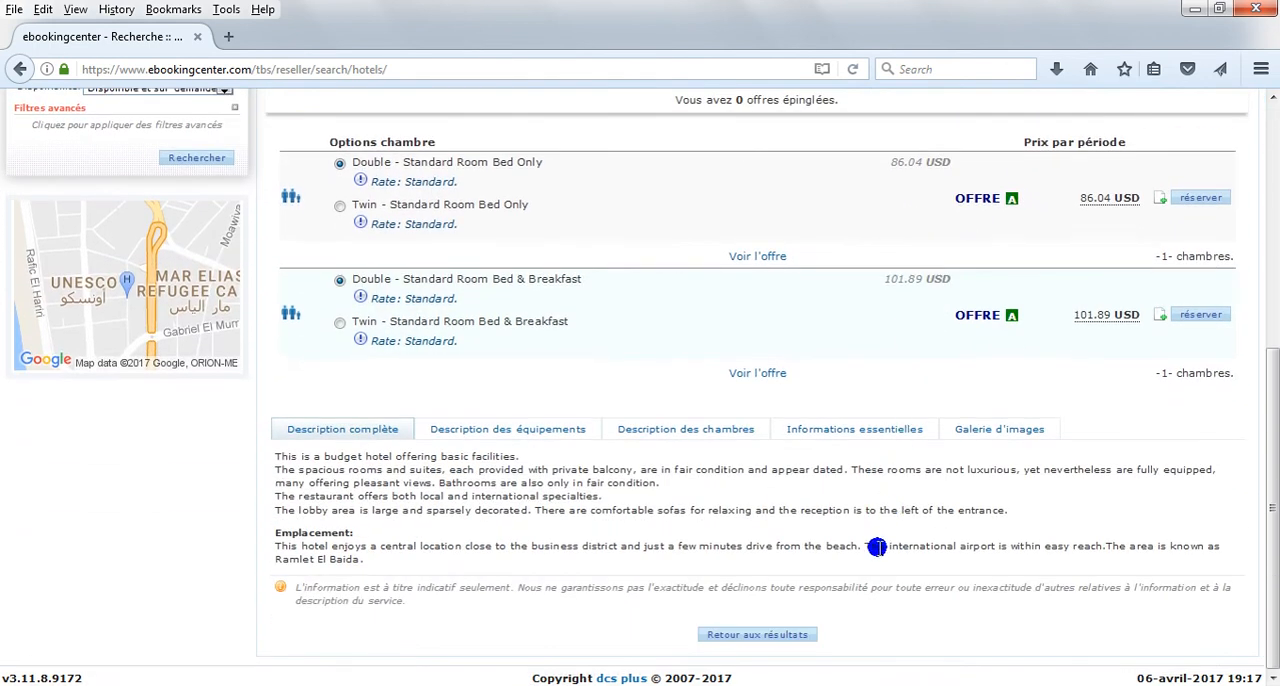
click(784, 636)
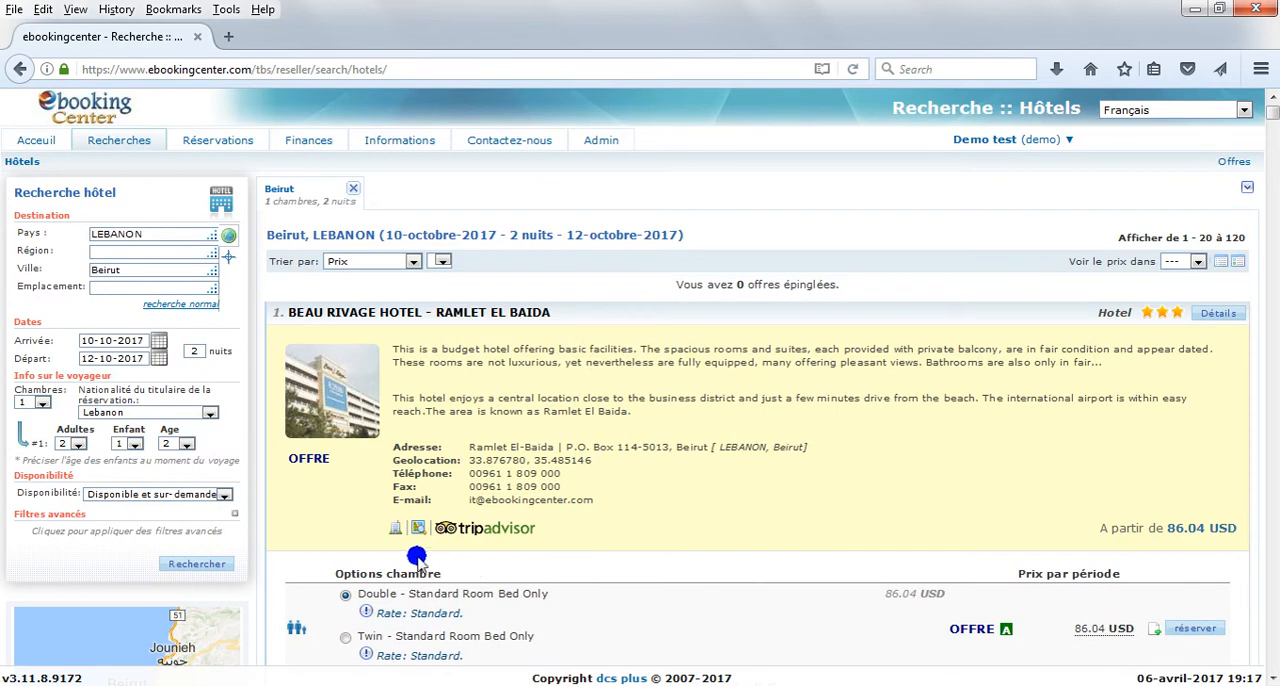
Step: View the Beau Rivage Hotel's information sheet in its own window, check its print and e-mail options without using them, and close it
click(396, 530)
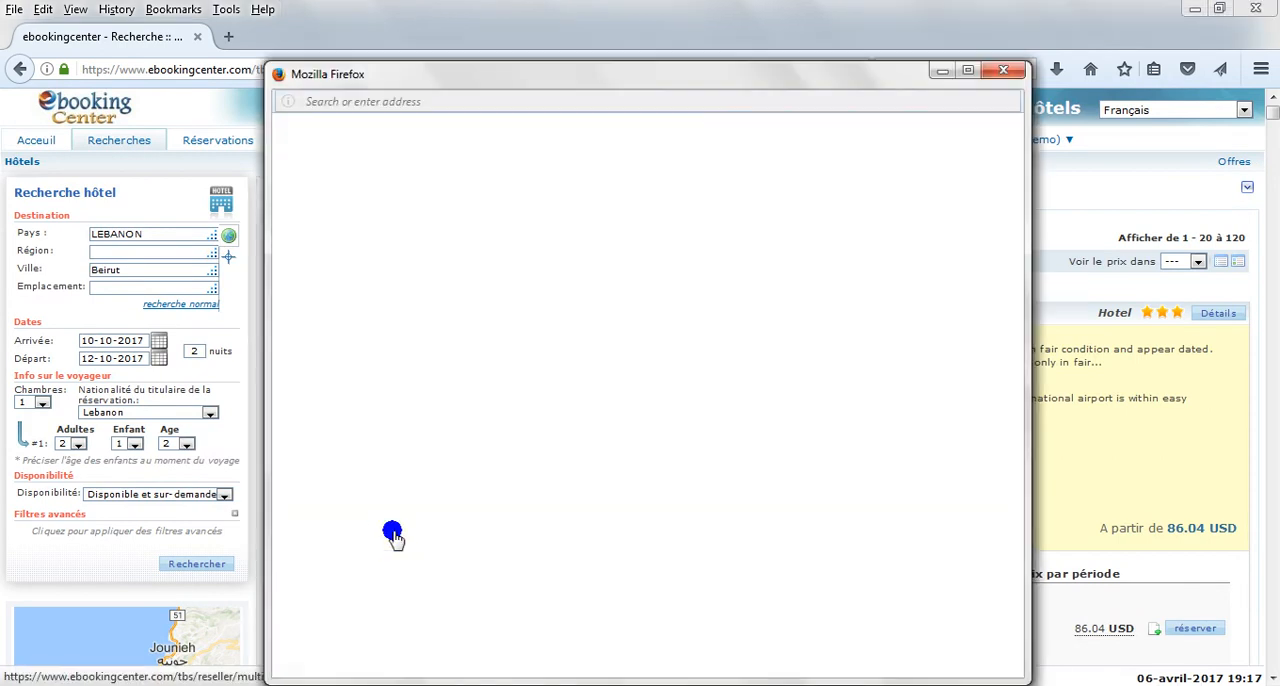
scroll(617, 440, down, 10)
scroll(617, 482, up, 10)
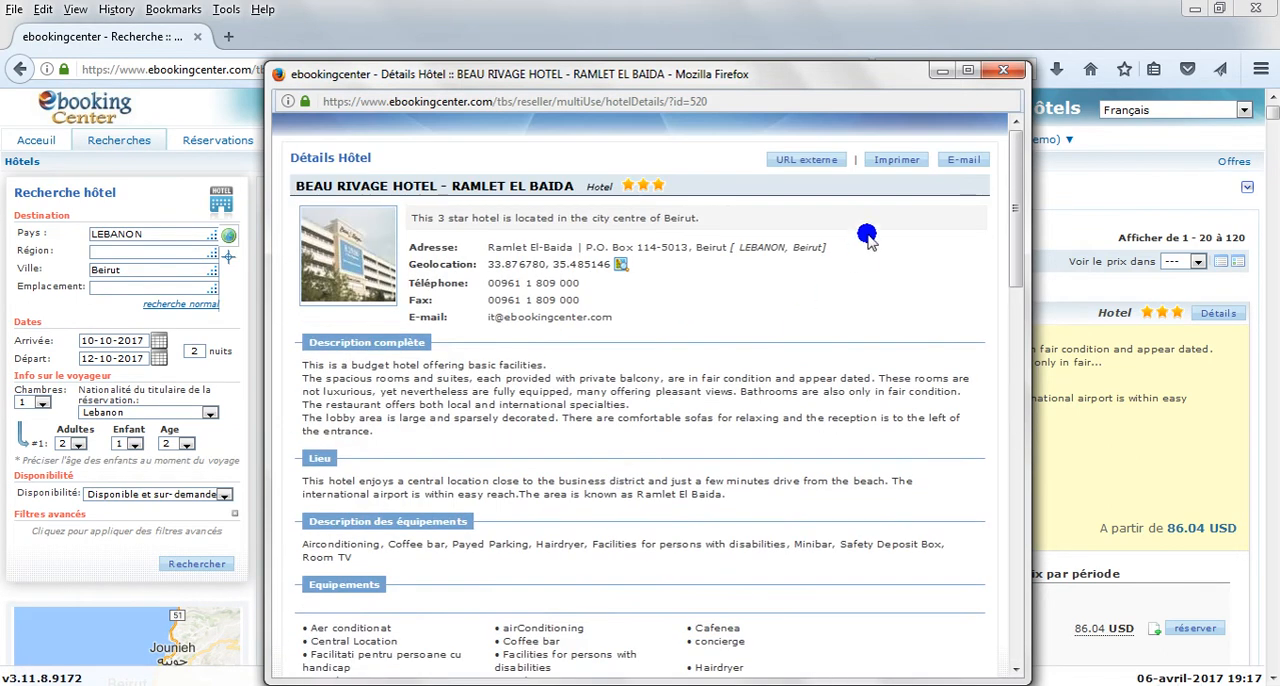
click(895, 160)
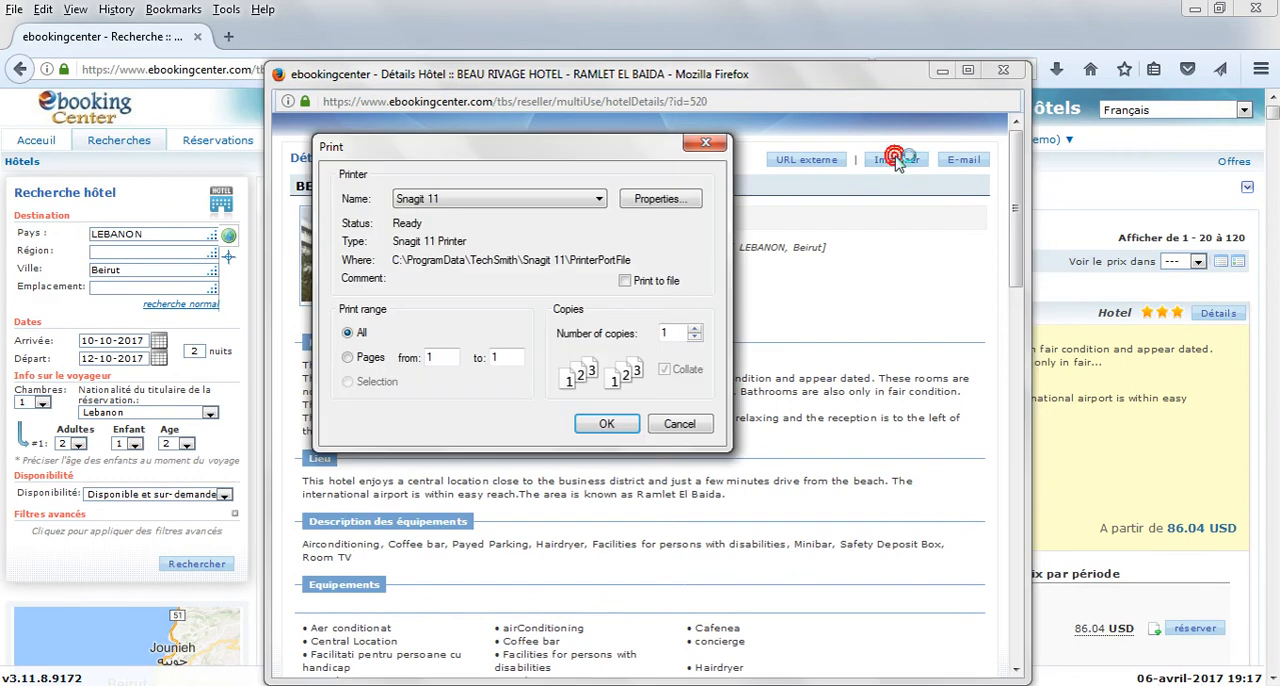
click(708, 144)
click(962, 161)
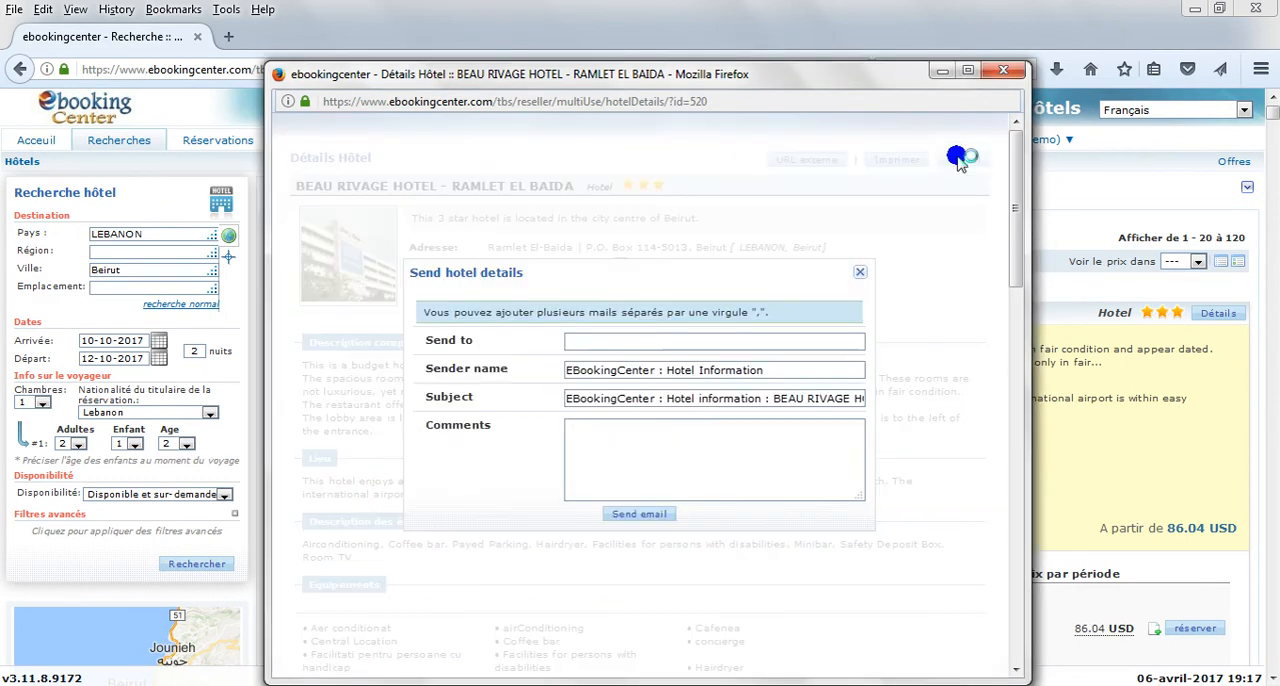
click(862, 278)
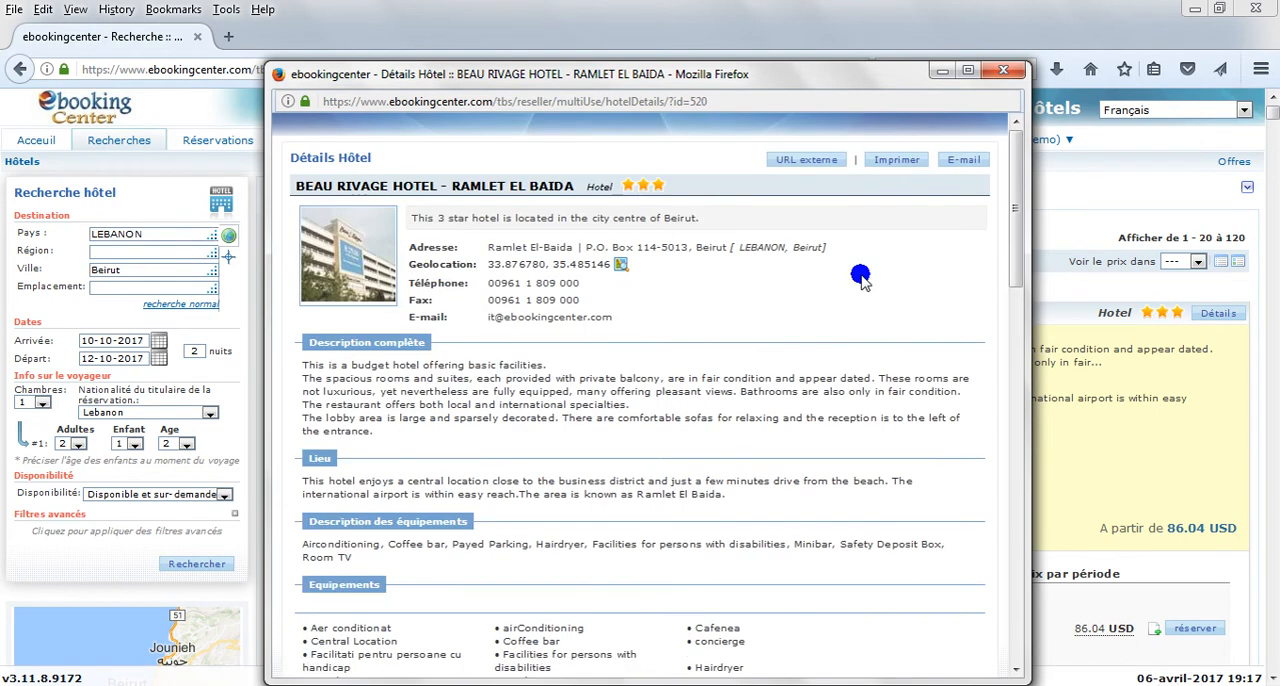
click(1003, 71)
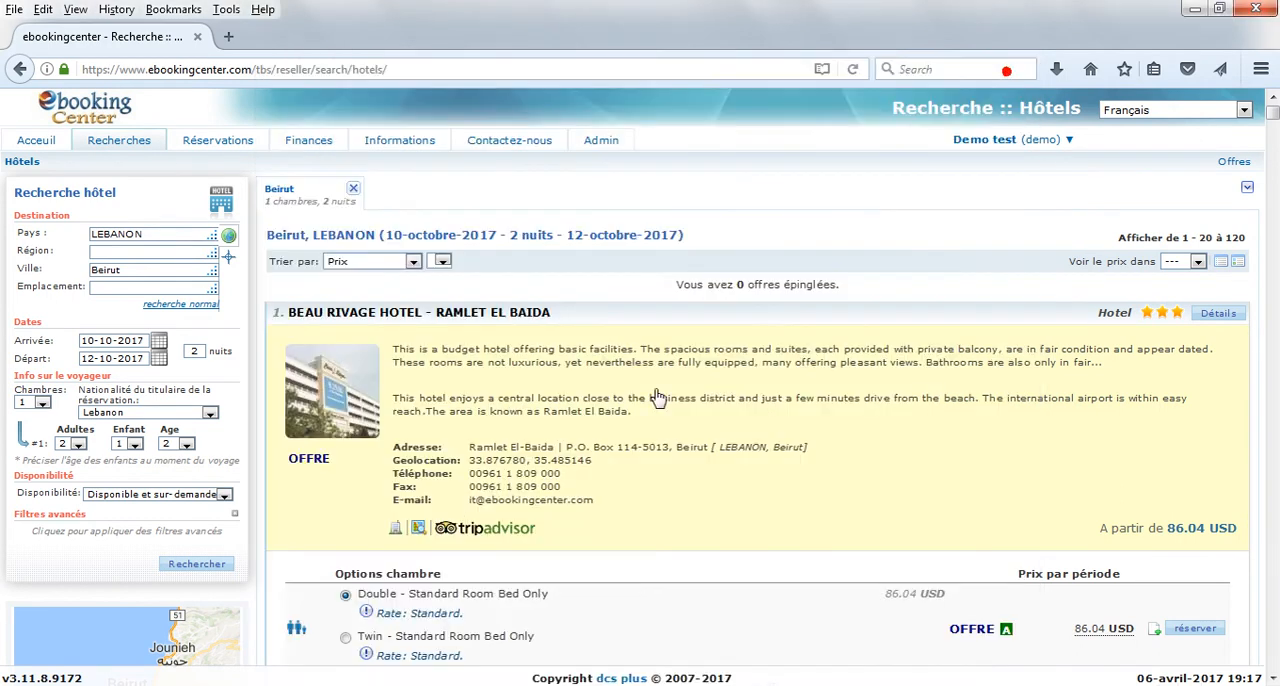
Step: Locate the Beau Rivage Hotel on the map and apply a 2.00 km radius filter around it
click(421, 528)
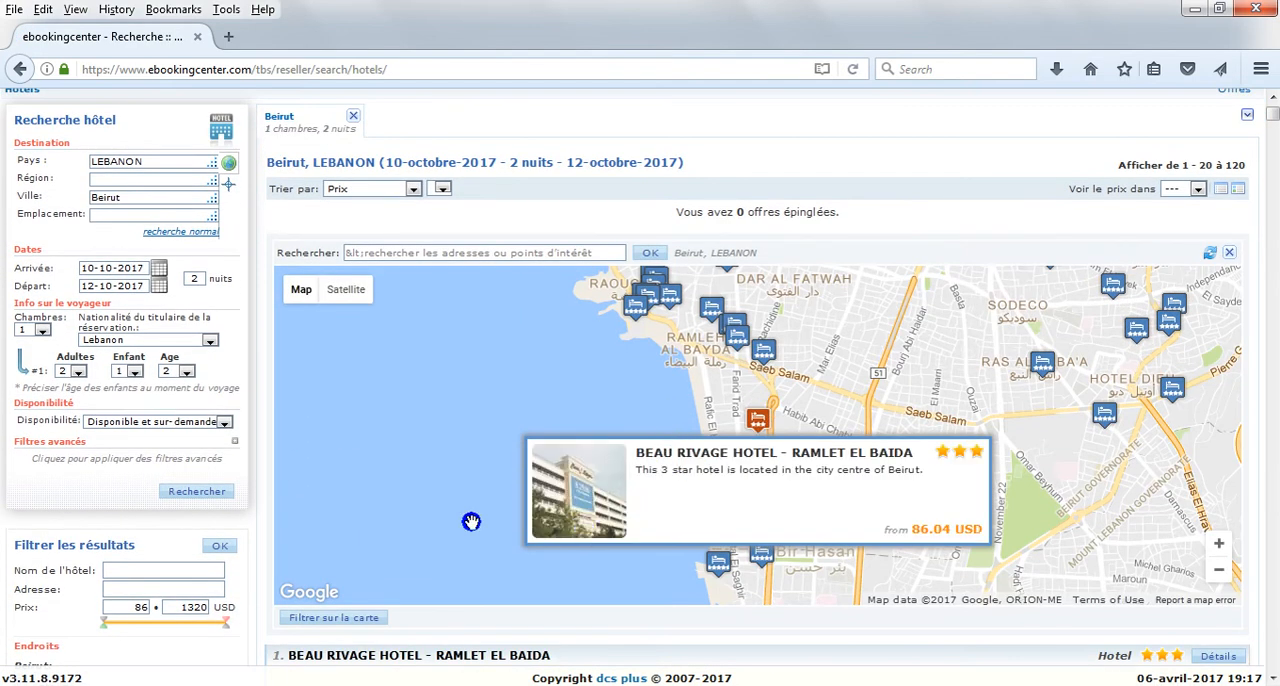
click(358, 617)
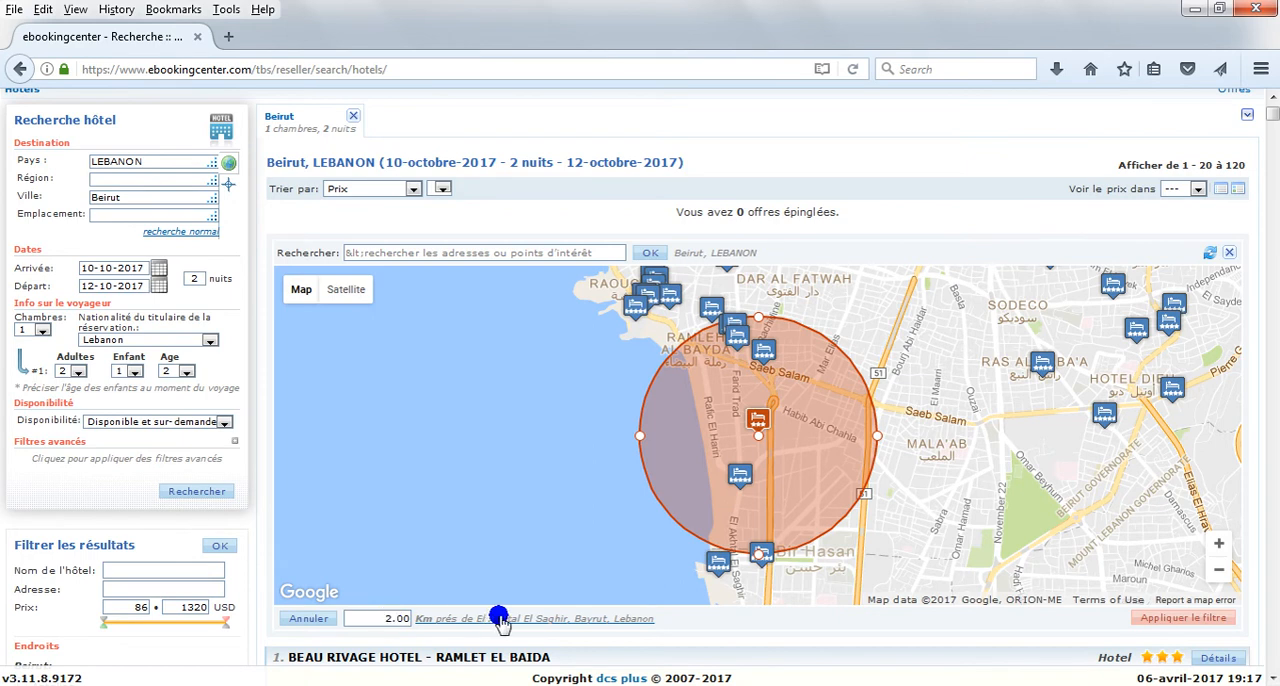
click(1170, 618)
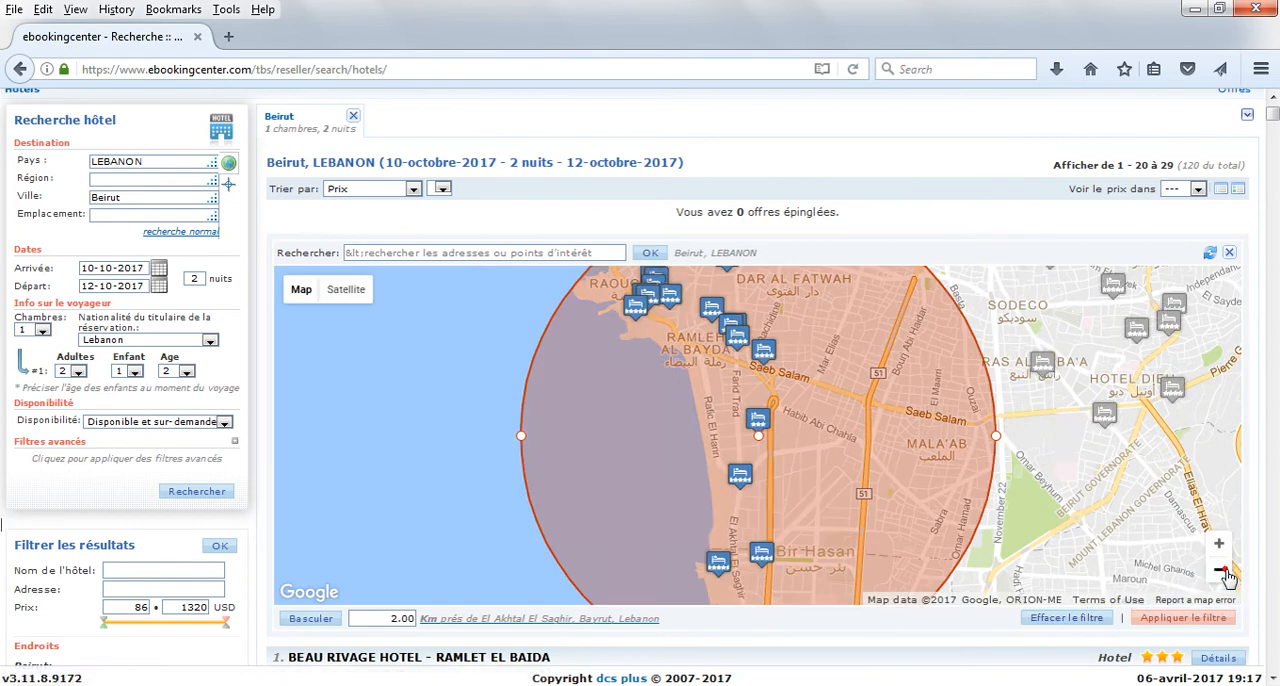
click(1221, 571)
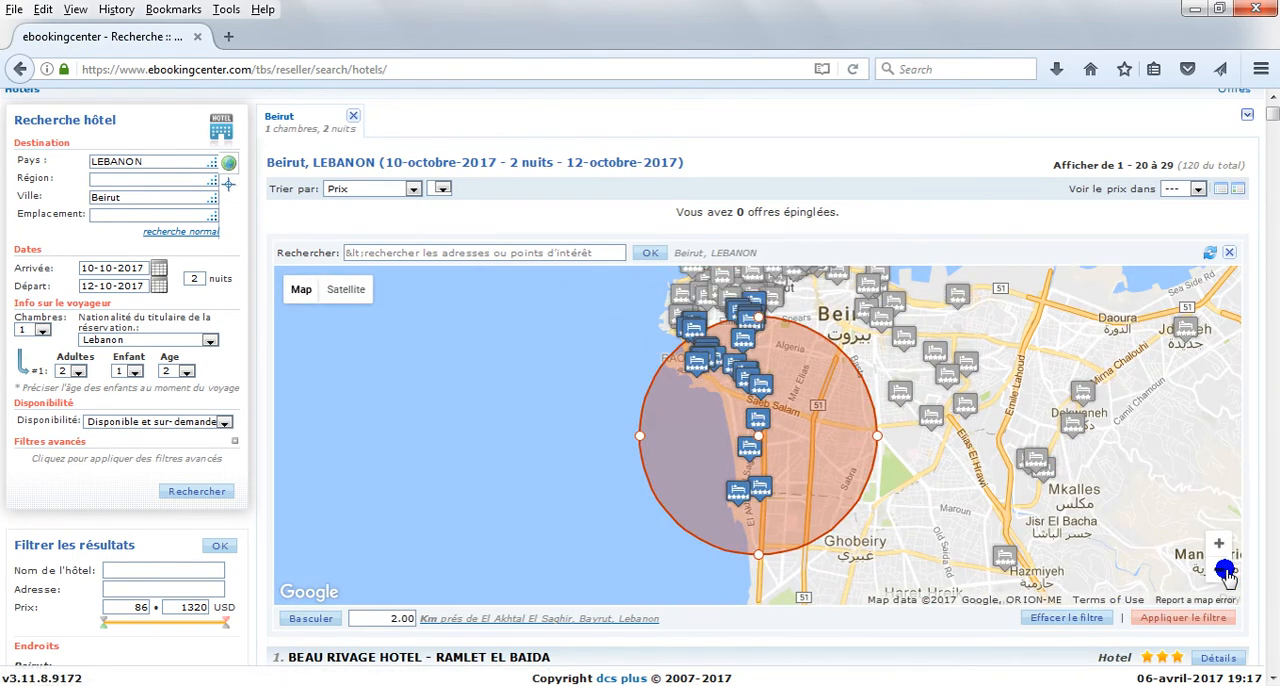
Step: Clear the radius filter and close the map
click(1085, 620)
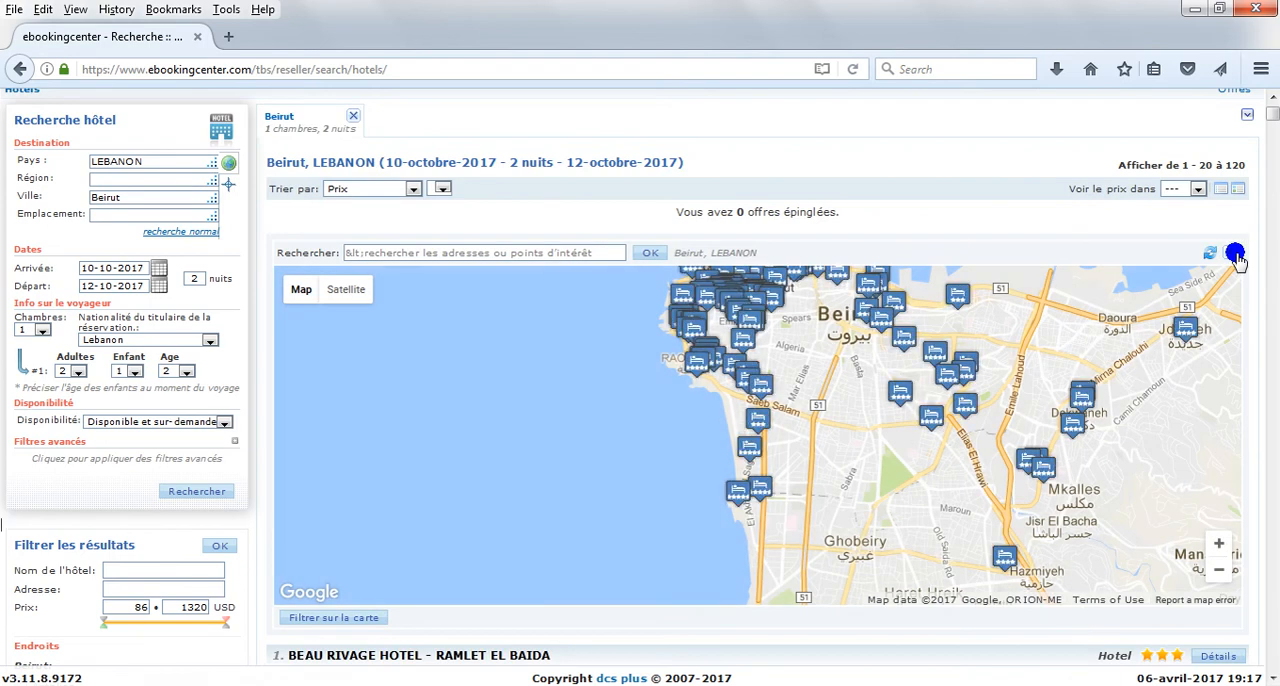
click(1226, 255)
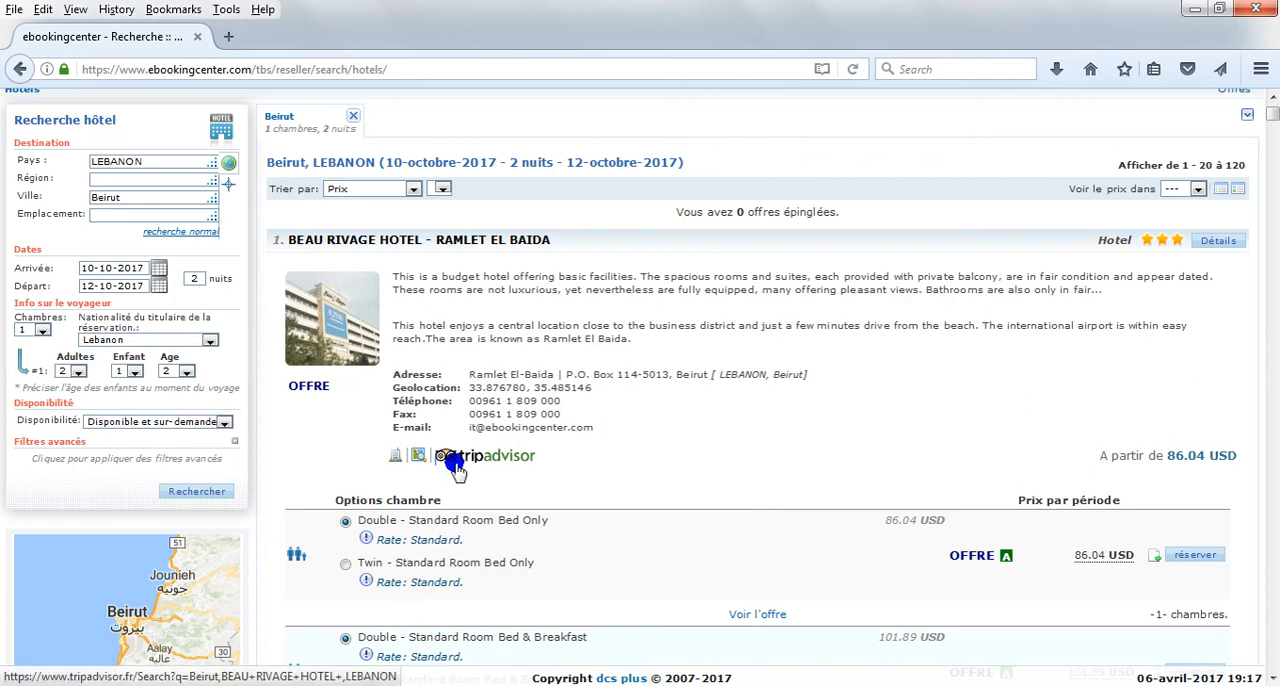
Step: Examine the cancellation policy of the Beau Rivage Hotel's Double - Standard Room Bed Only offer
scroll(571, 514, down, 3)
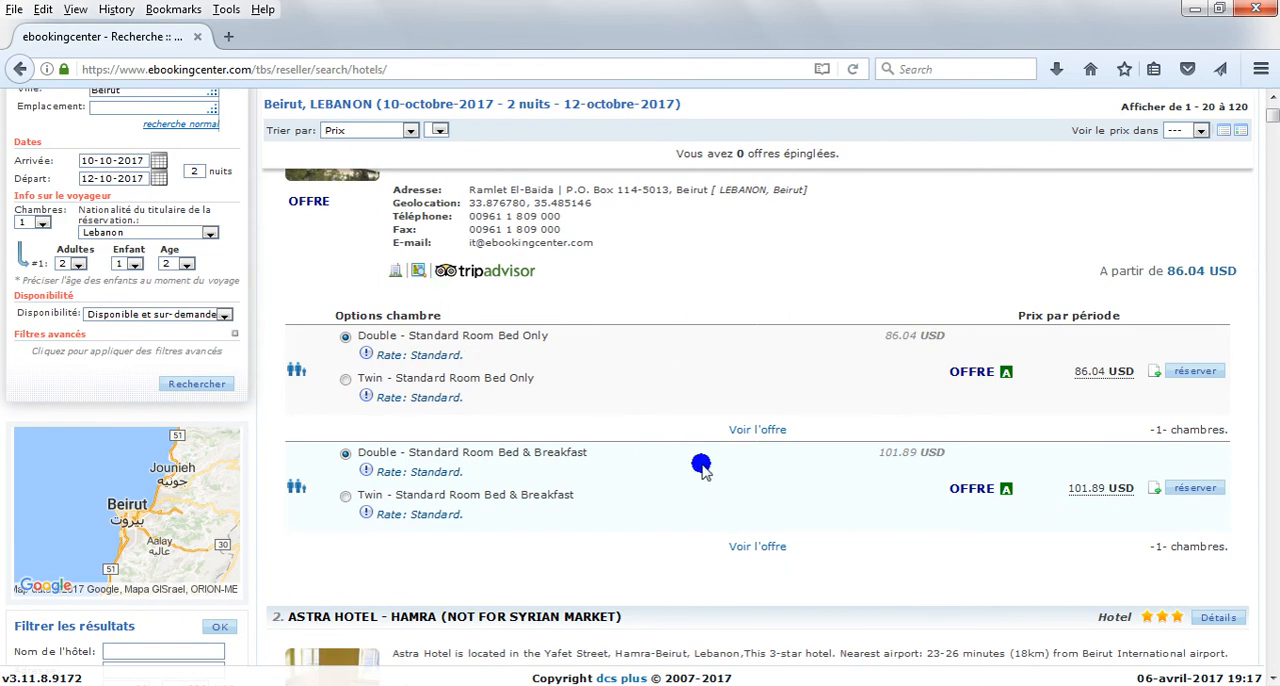
click(744, 430)
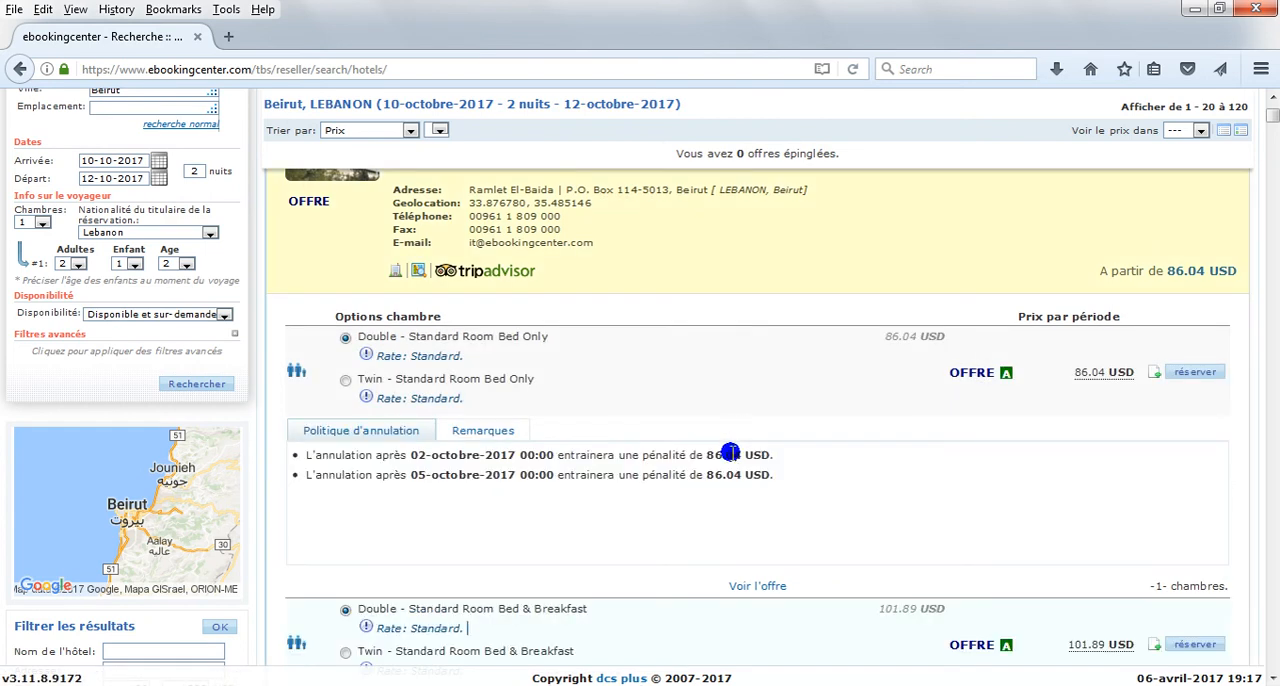
click(699, 515)
mouse_move(1005, 373)
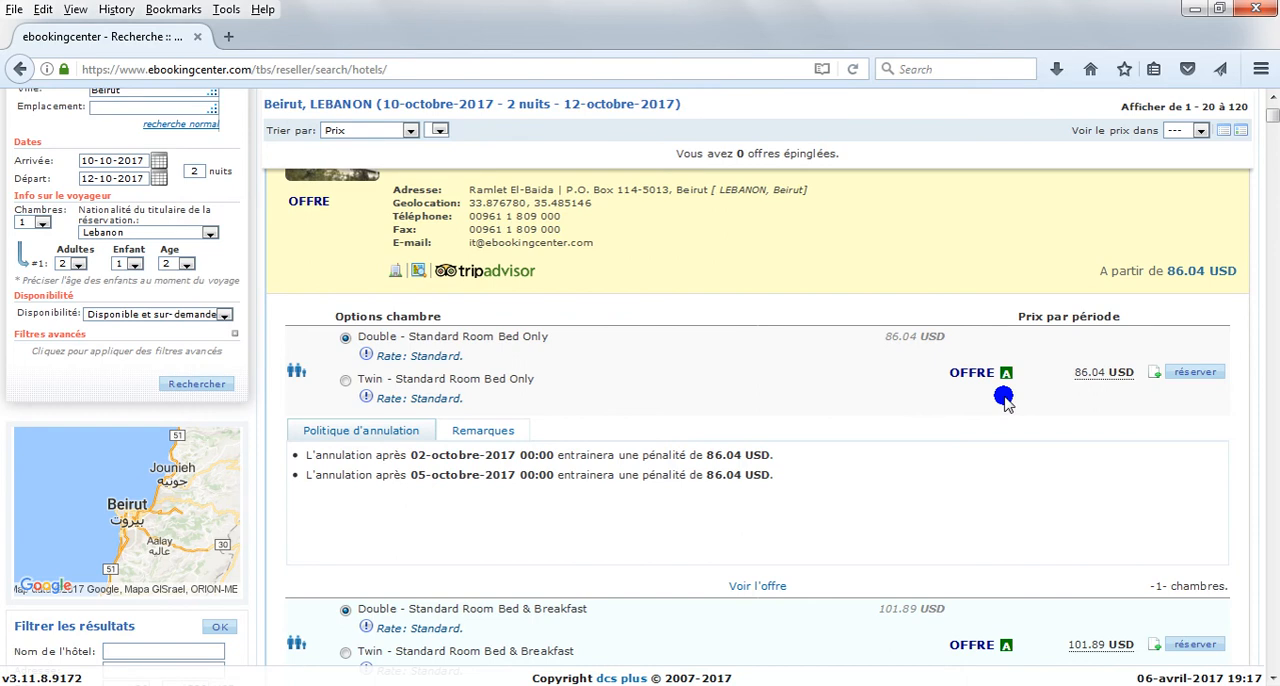
Step: Pin the Double - Standard Room Bed Only offers of the Beau Rivage and Astra hotels and save the selected offers to the database
click(1155, 372)
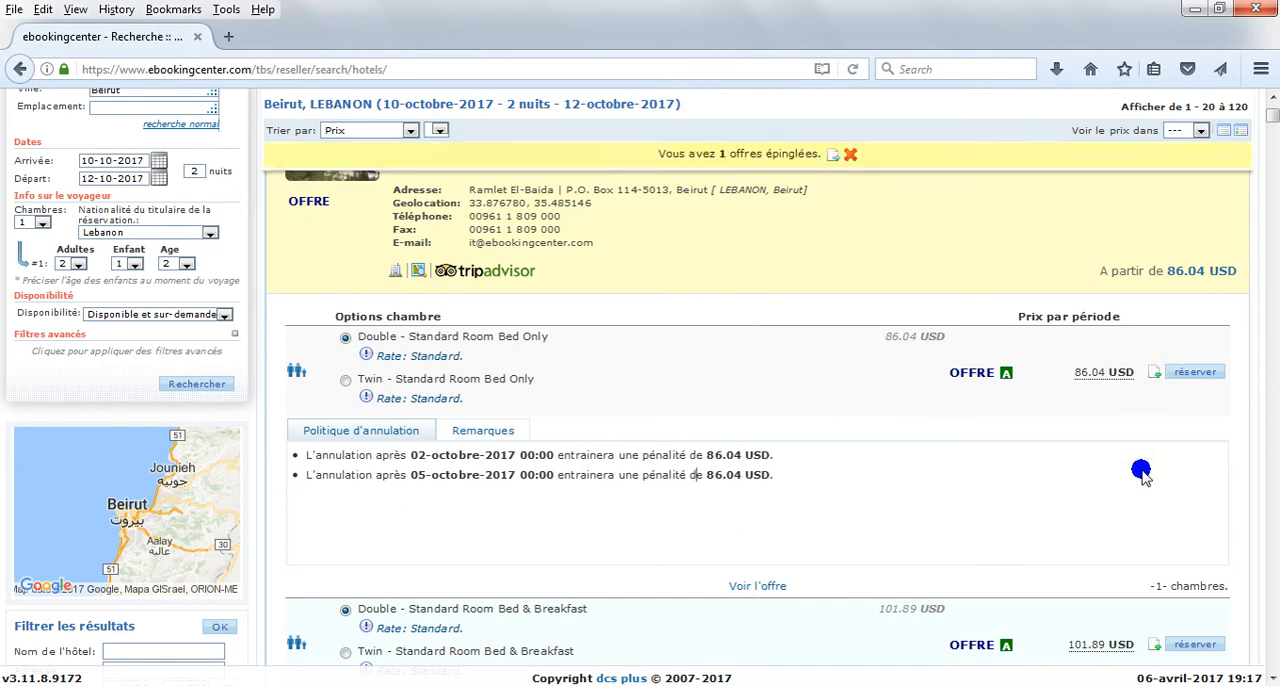
scroll(1141, 465, down, 2)
scroll(1141, 487, down, 3)
click(1157, 556)
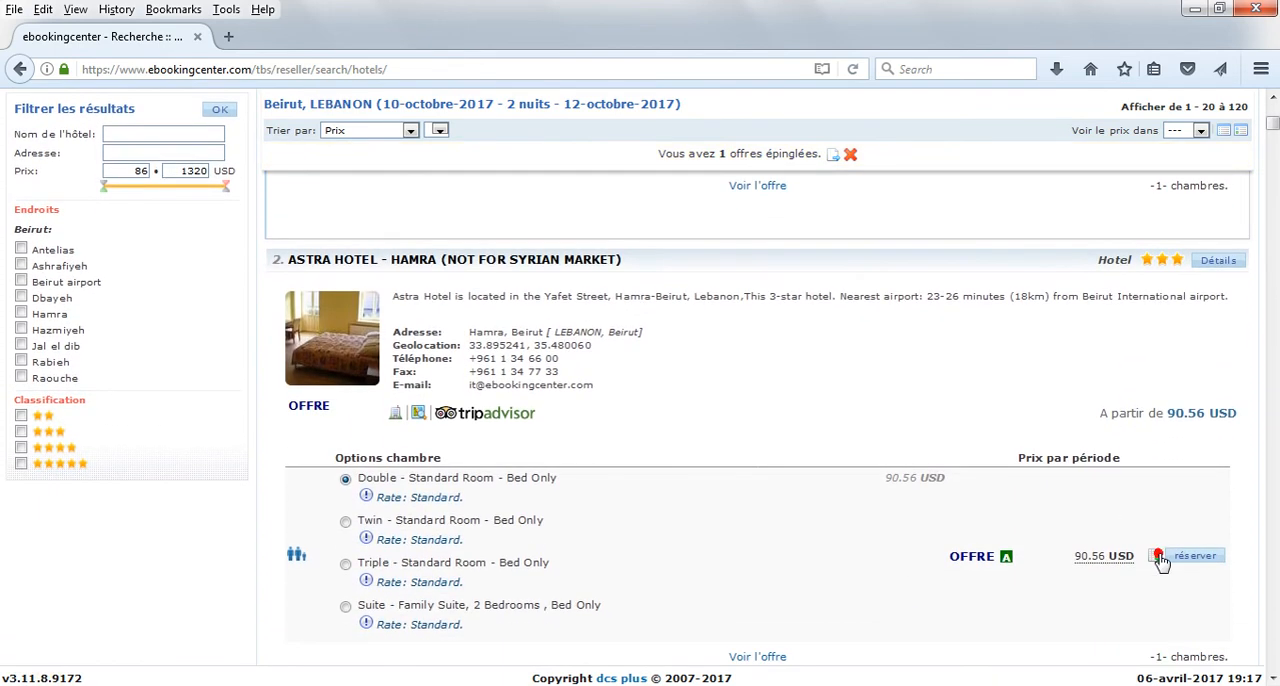
click(832, 156)
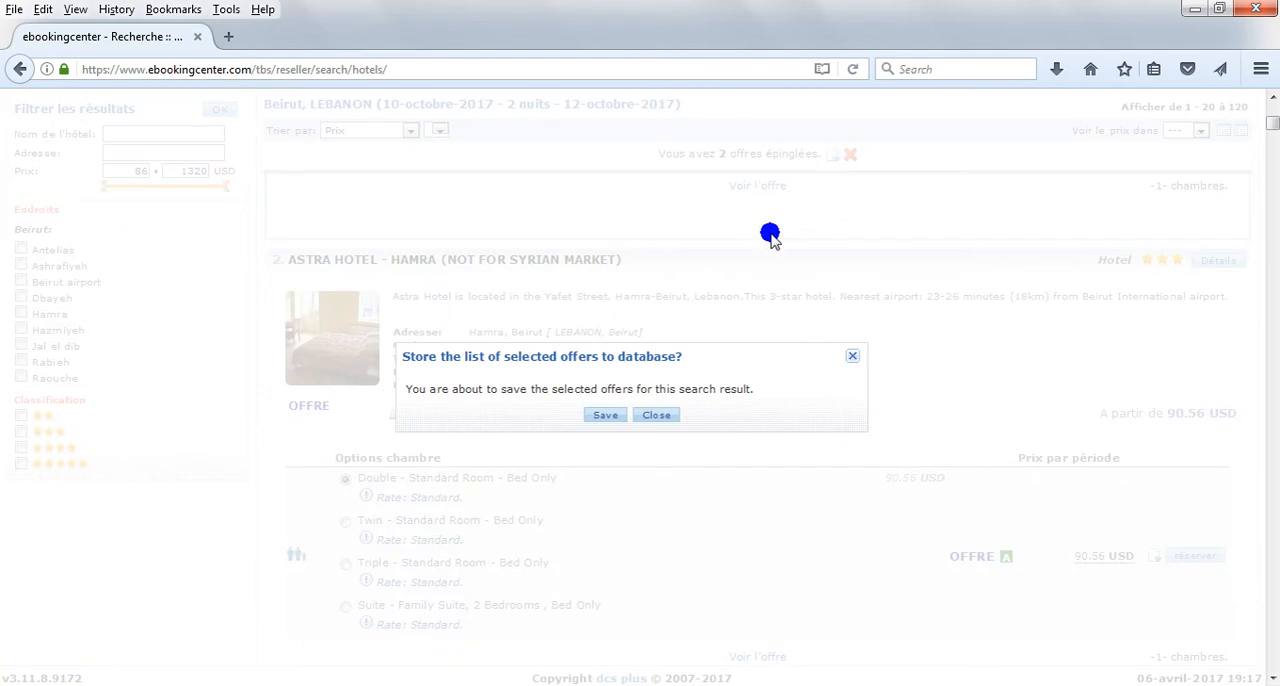
click(610, 414)
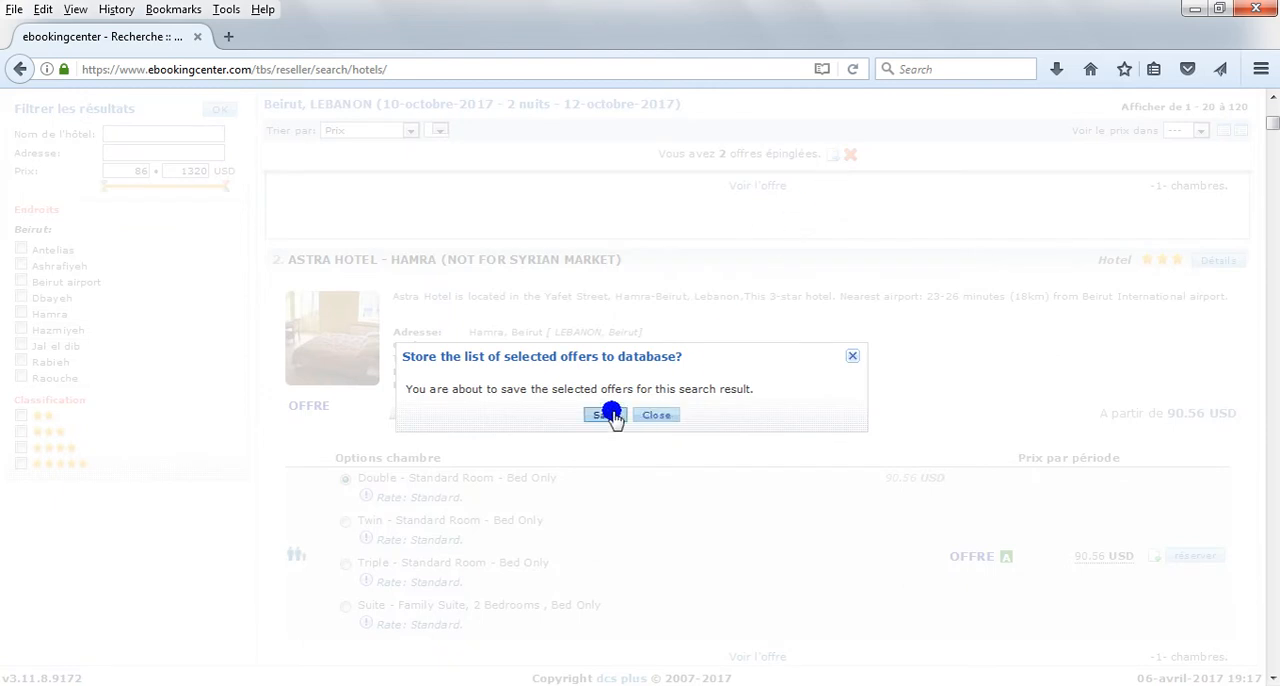
Step: Go to the saved offers list and open the Beirut offer for management
scroll(1097, 355, up, 9)
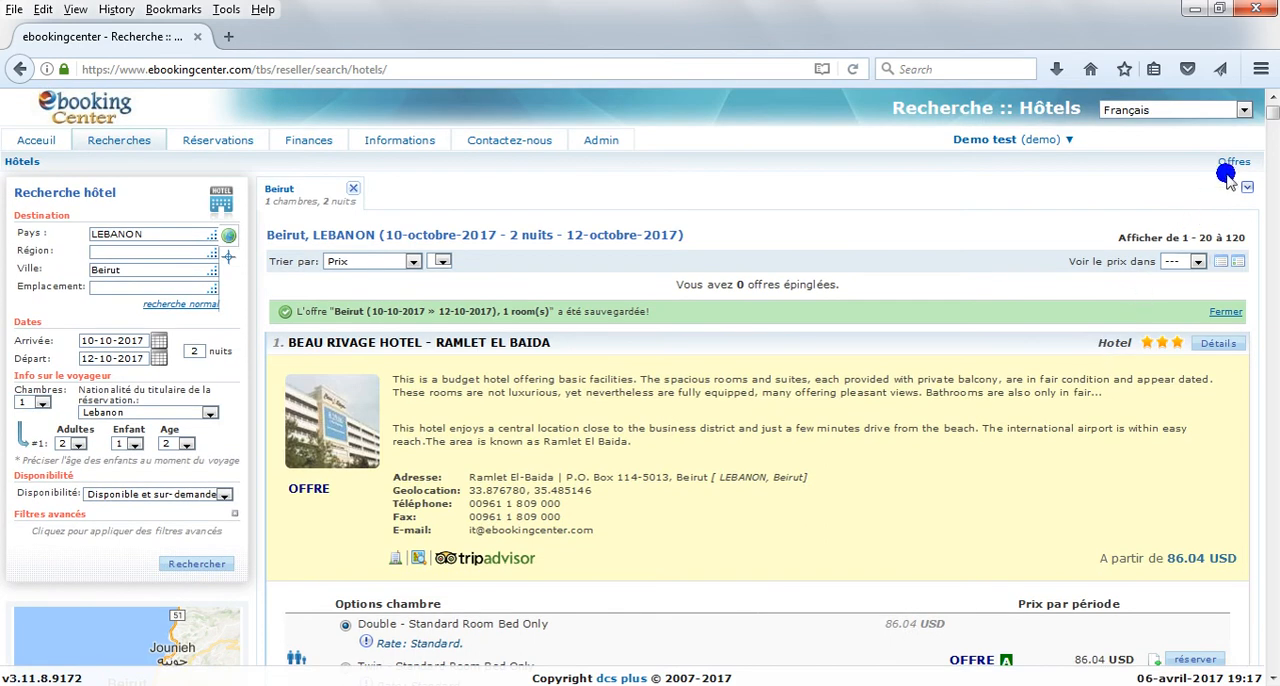
click(1234, 163)
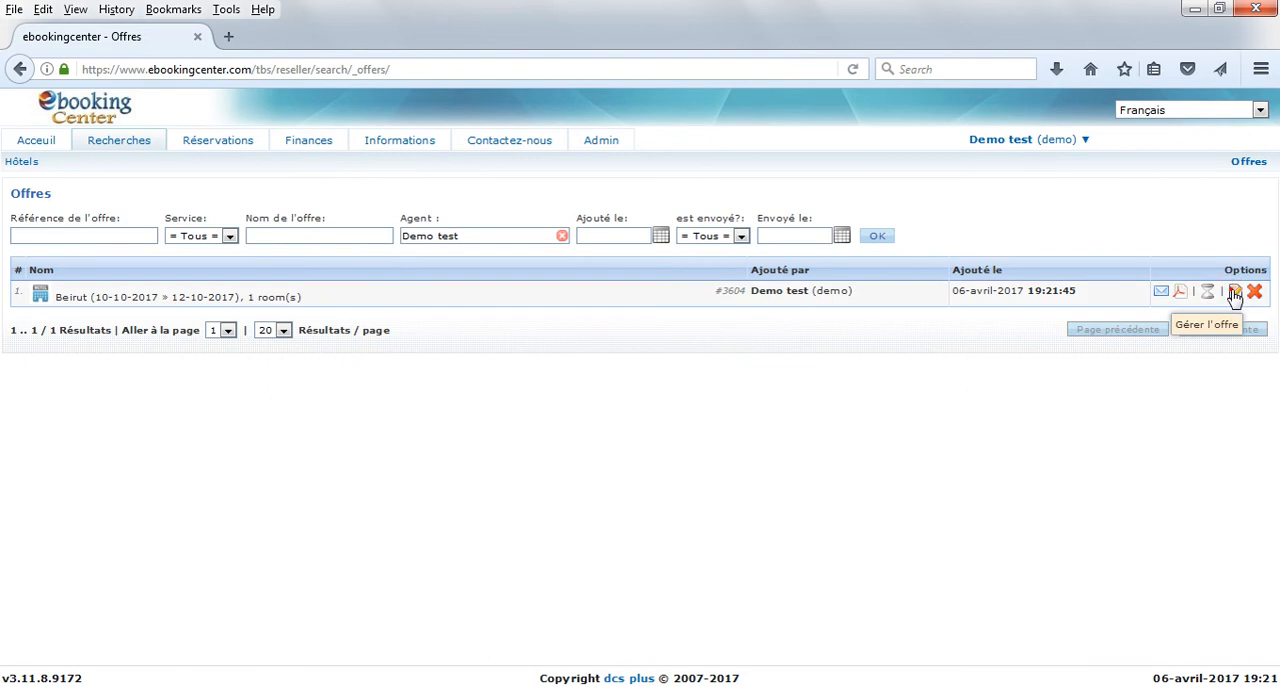
click(1236, 292)
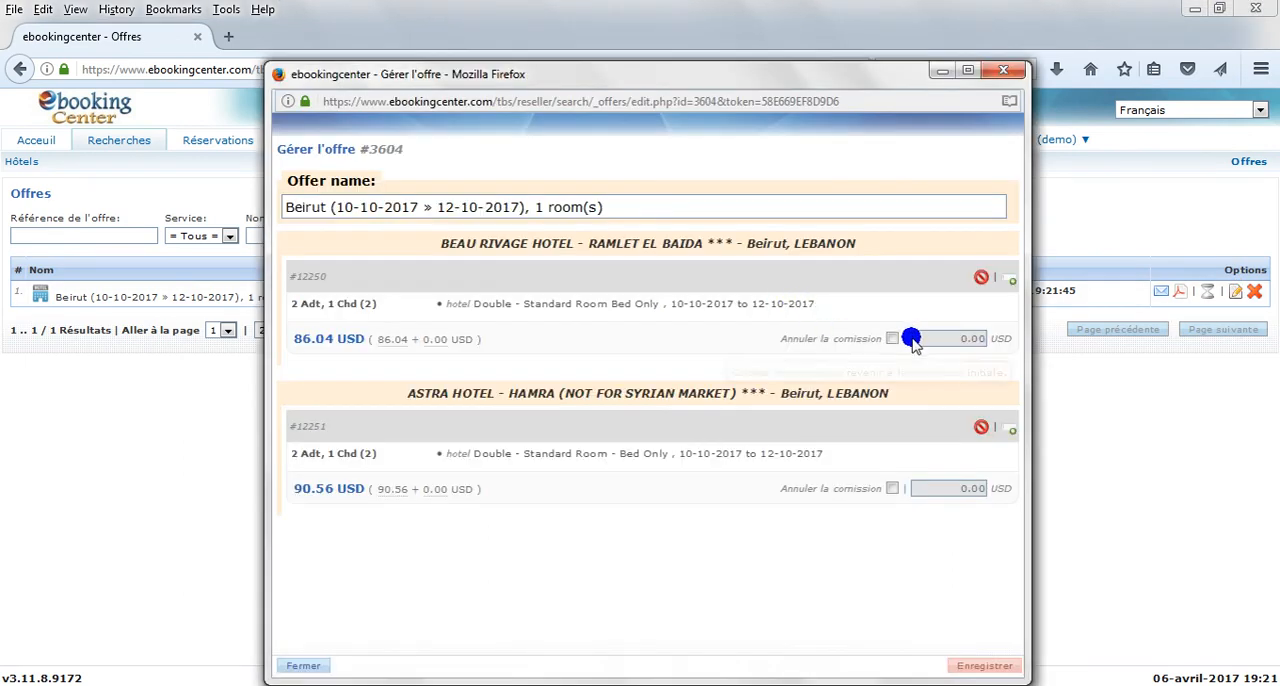
Step: Override the commission with 10 USD for Beau Rivage Hotel and 5 USD for Astra Hotel, and save the offer
click(892, 338)
click(926, 338)
text(1)
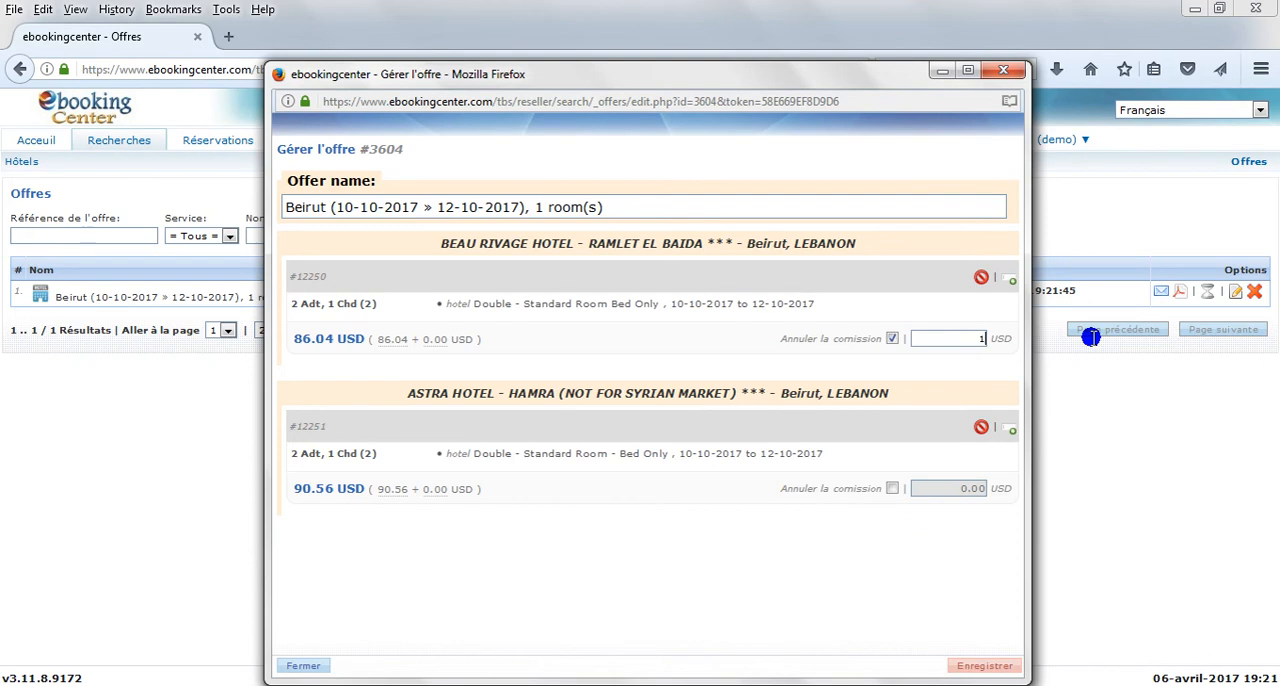
text(0)
click(892, 488)
click(930, 487)
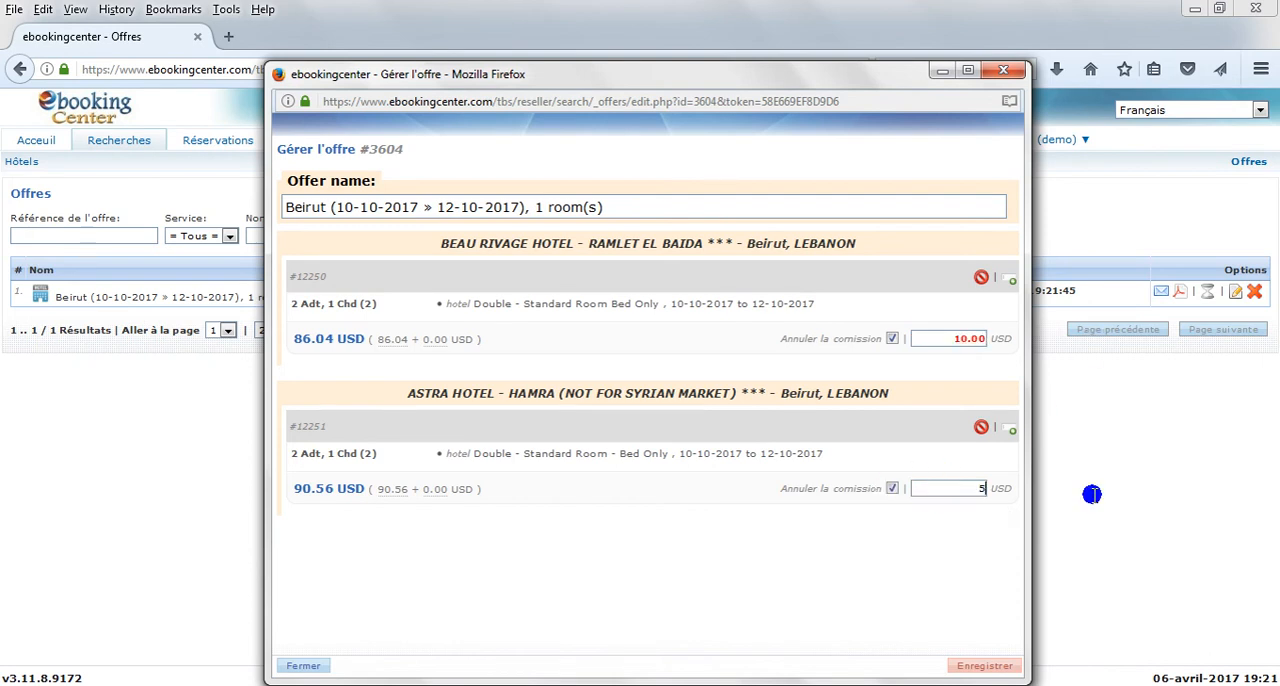
click(972, 667)
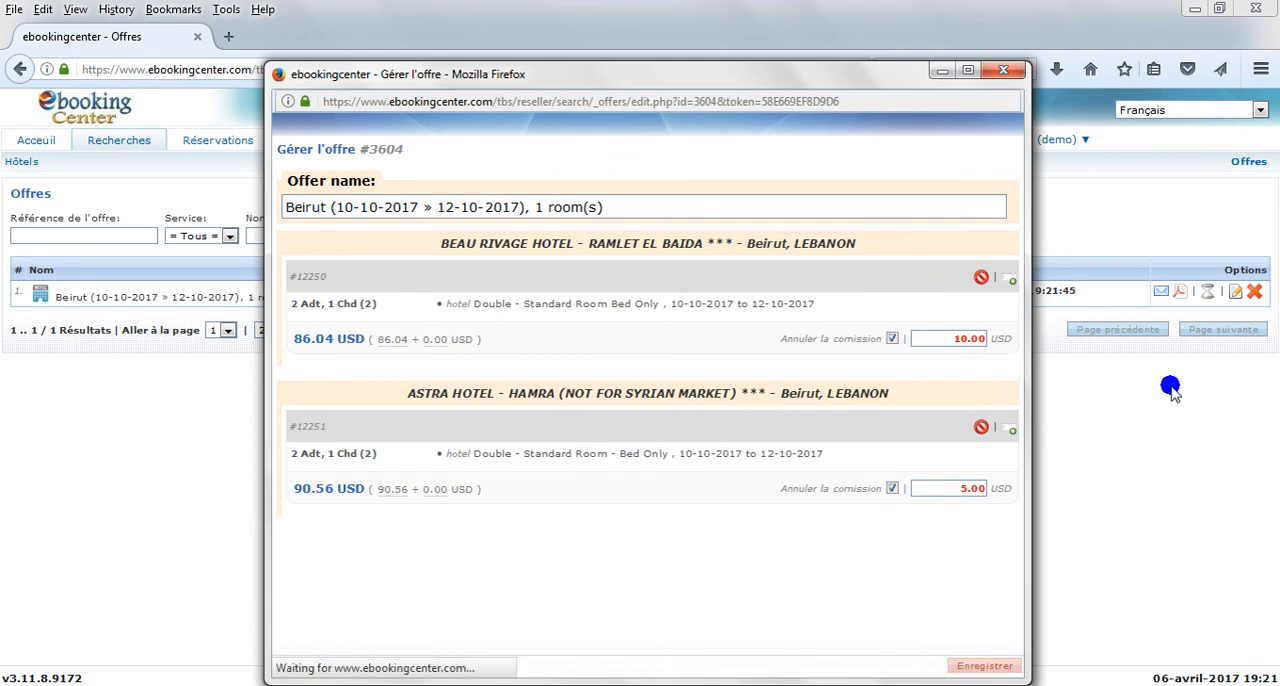
Step: Generate the Beirut offer as a PDF and open the downloaded file
click(1181, 291)
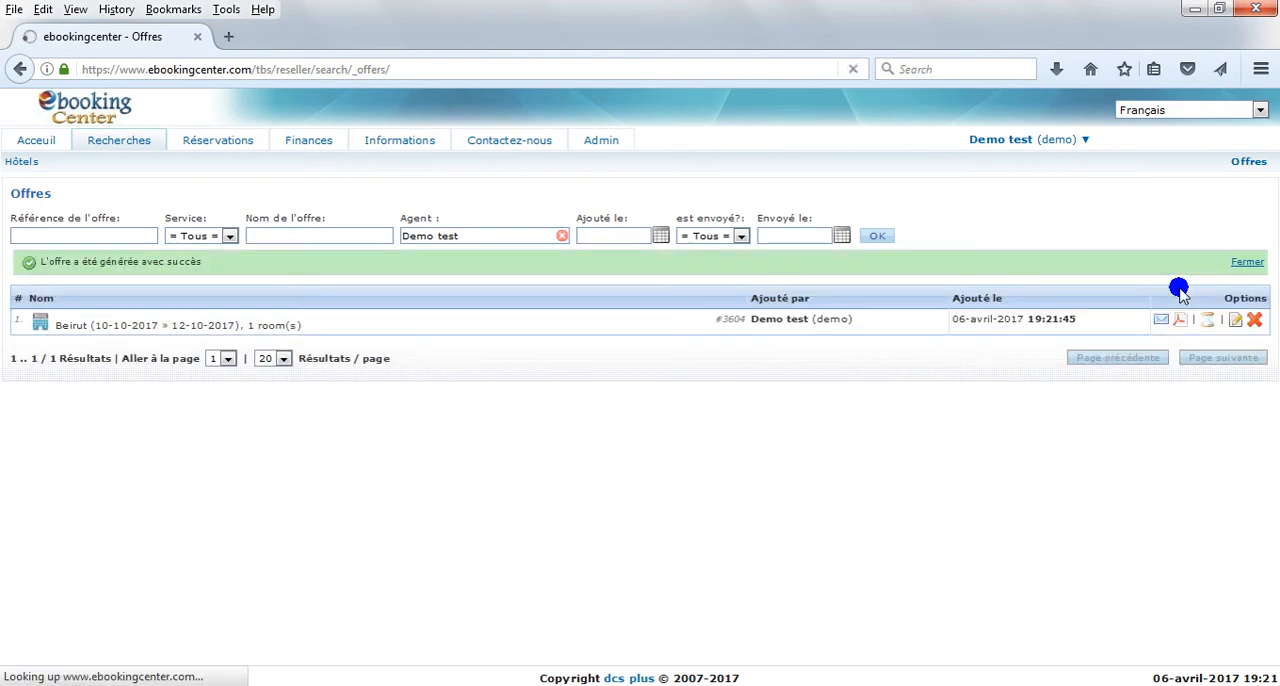
click(1056, 69)
click(997, 130)
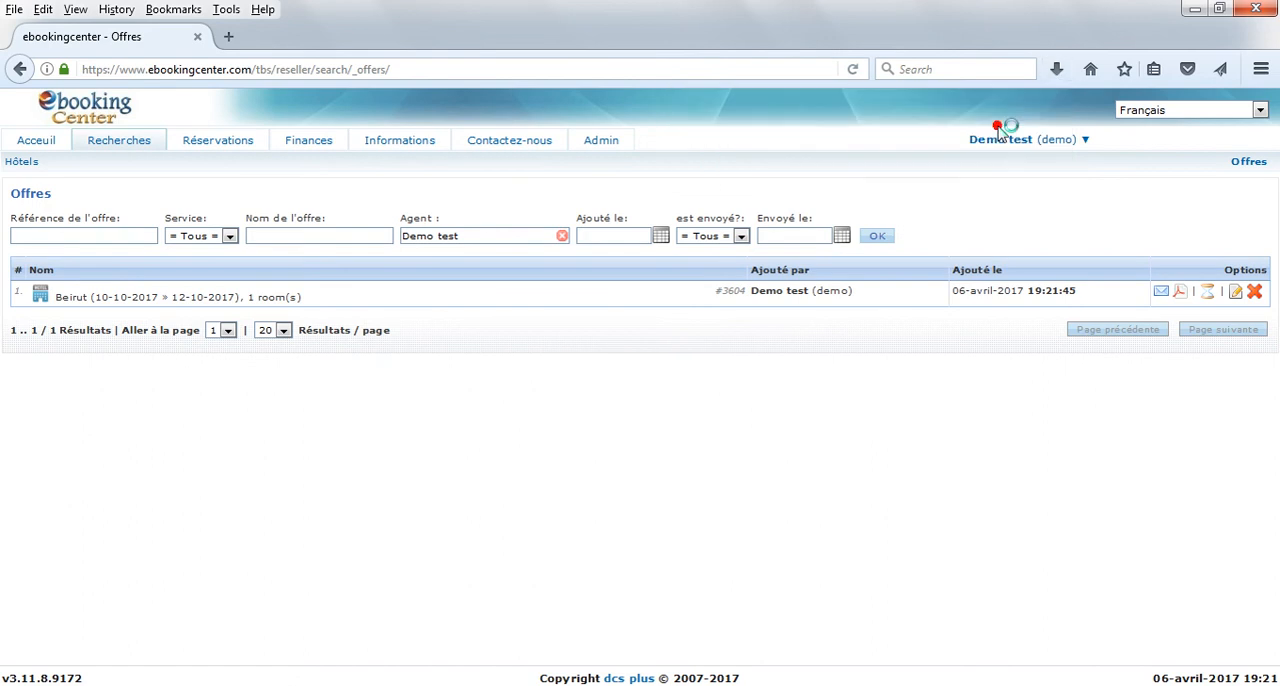
Step: Review the contents of the generated offer PDF and close it
scroll(977, 451, down, 5)
scroll(975, 476, down, 5)
scroll(971, 526, up, 12)
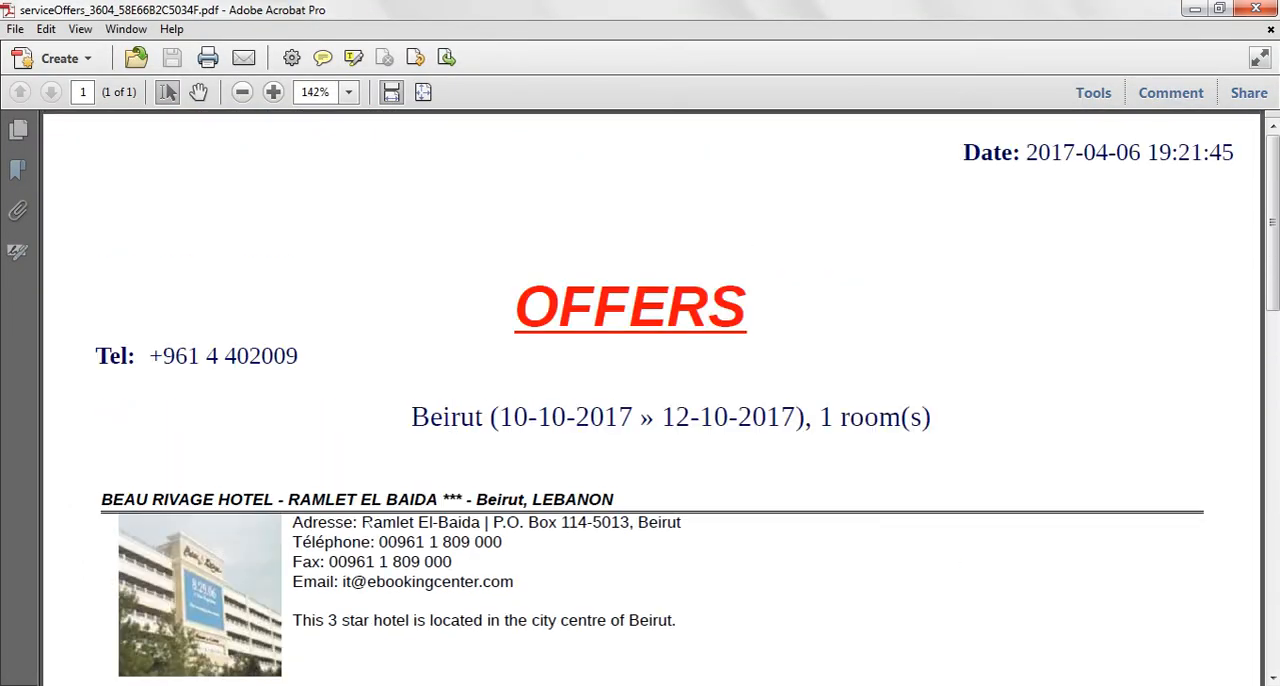
click(1250, 9)
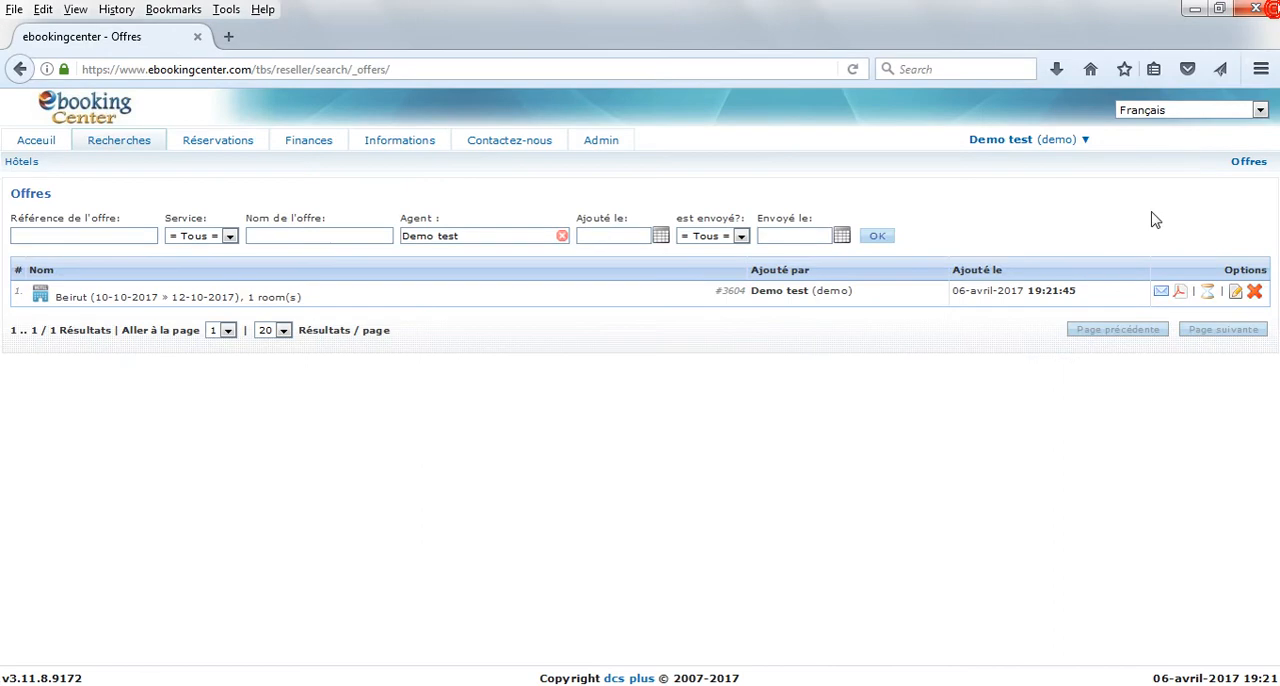
Step: Look at the e-mail sending form and the change history of the saved Beirut offer, closing each one
click(1165, 291)
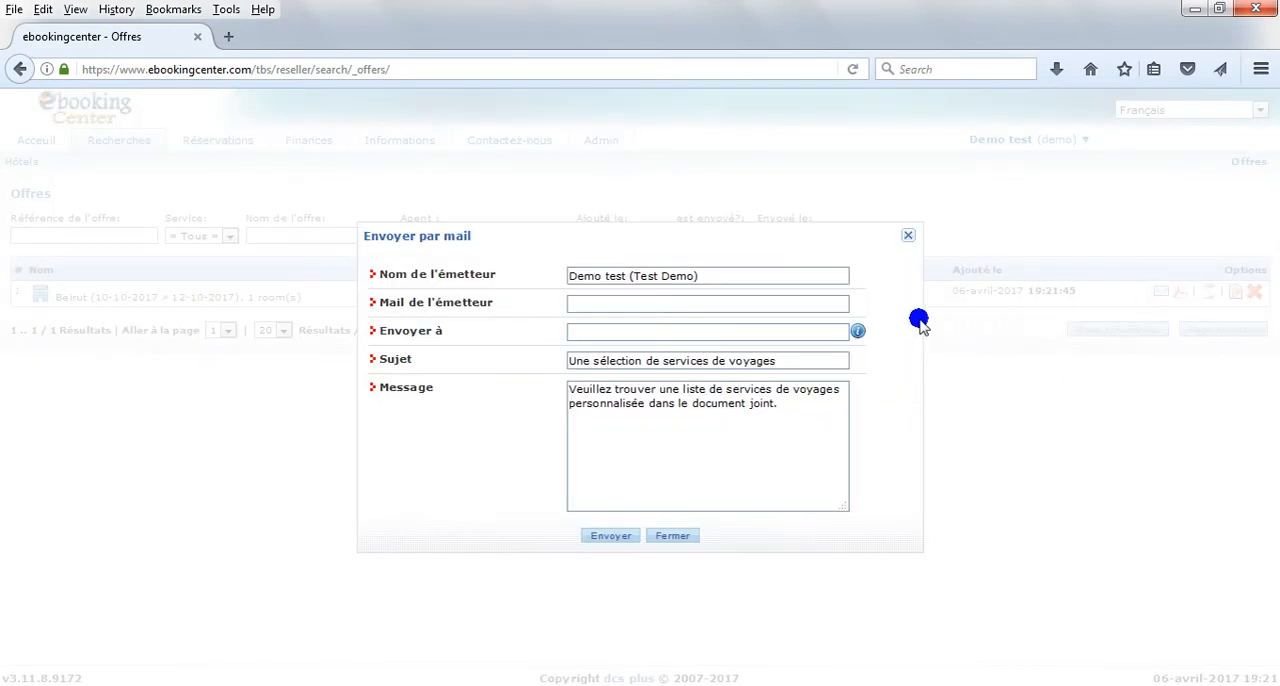
click(908, 236)
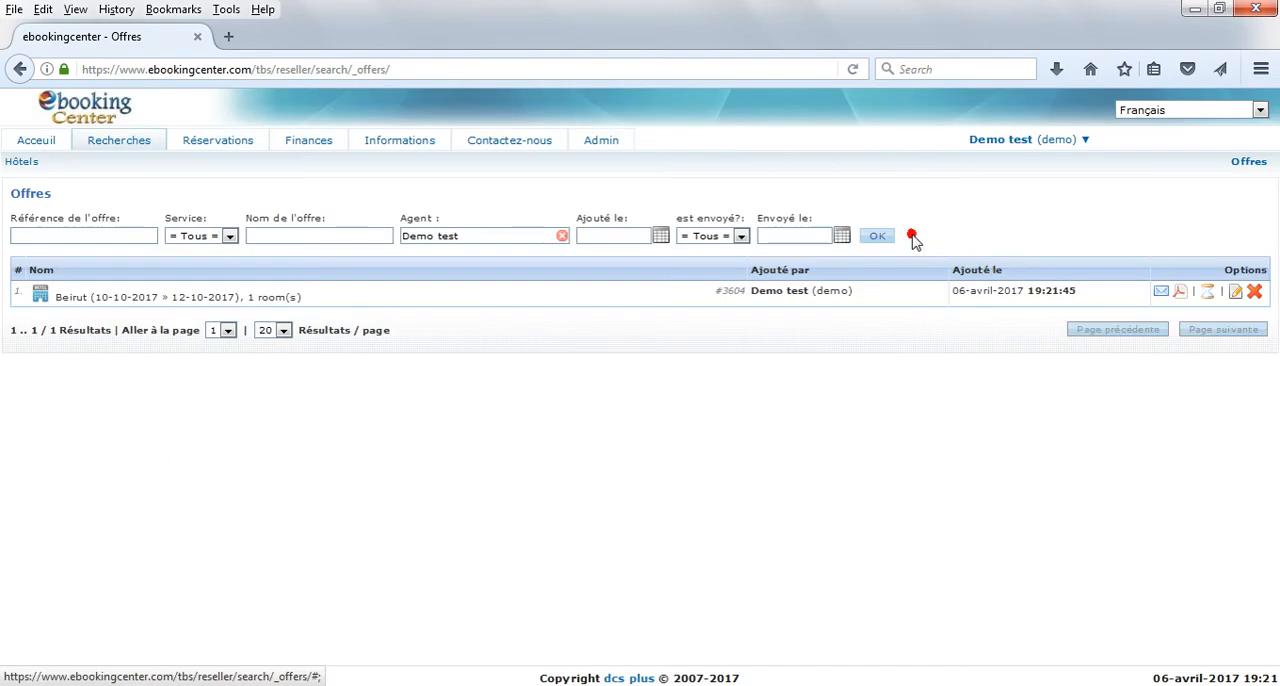
click(1210, 291)
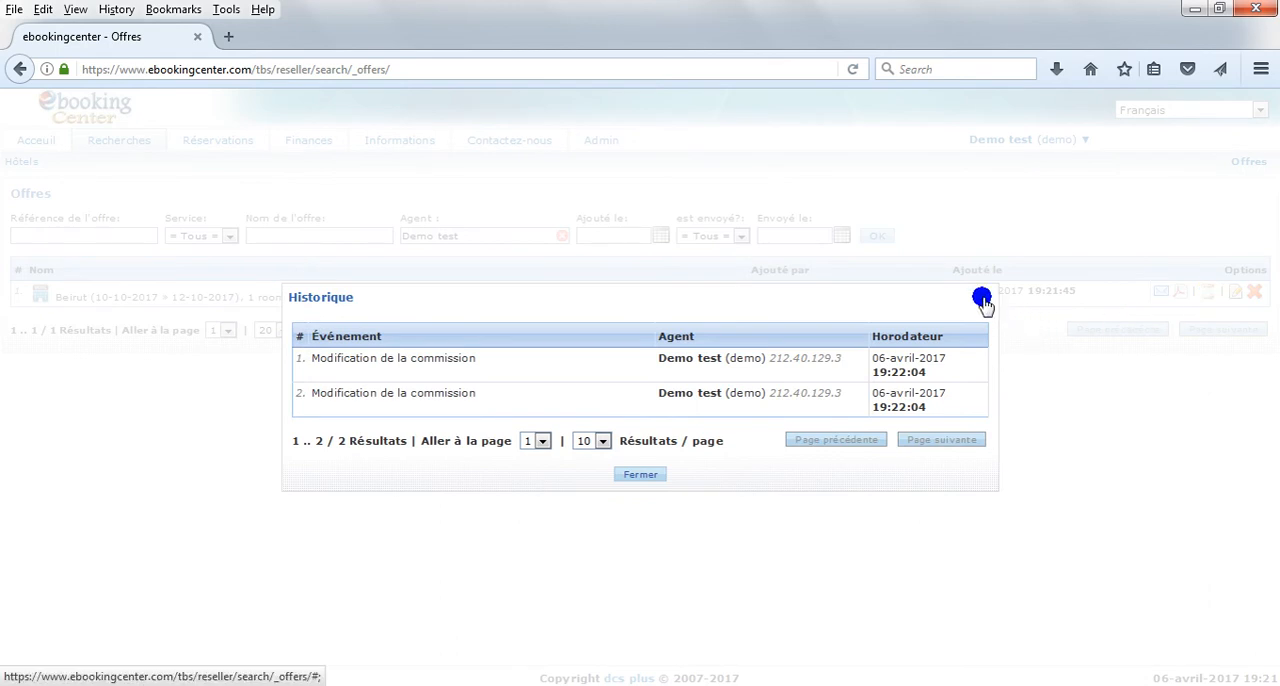
click(985, 298)
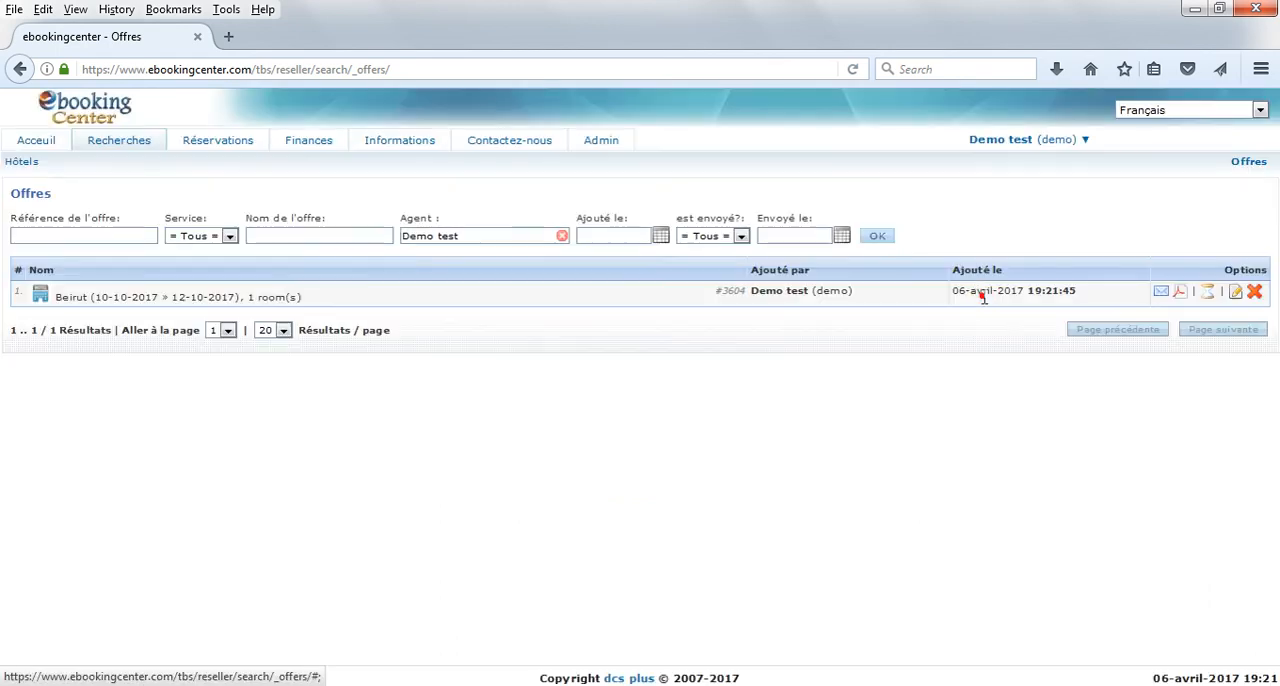
Step: Delete the saved Beirut offer, confirming the deletion with "yes"
click(1259, 292)
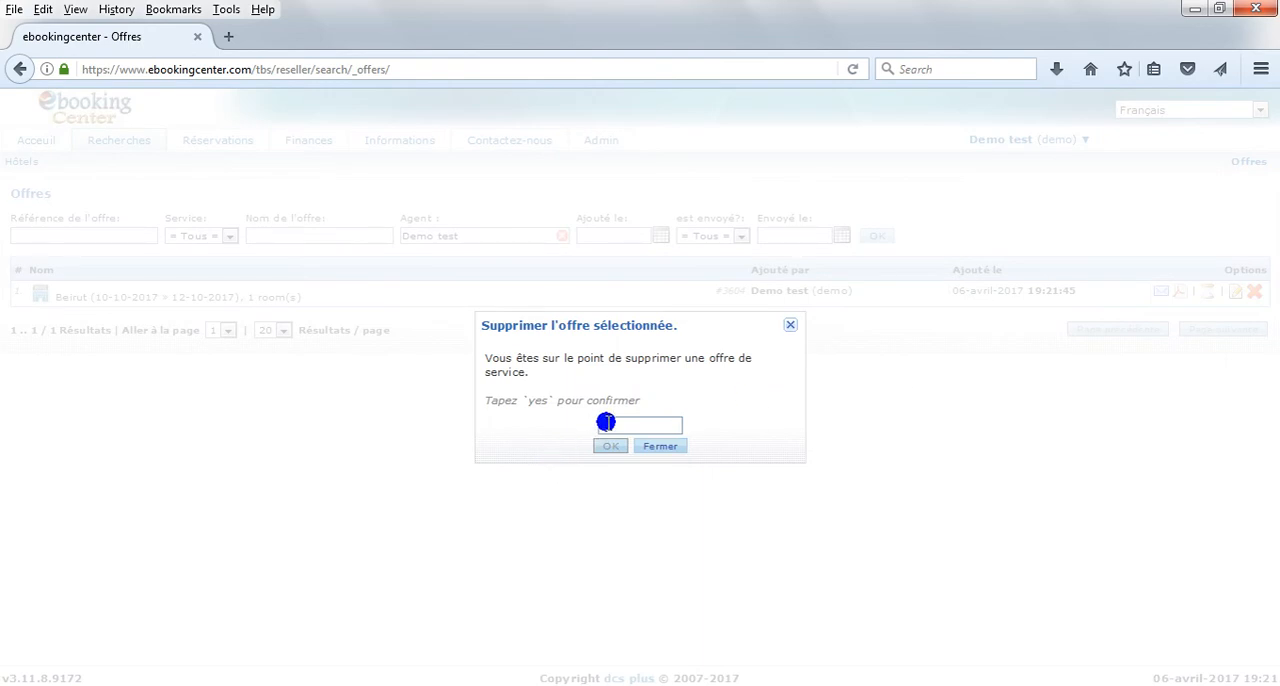
text(yes)
click(611, 446)
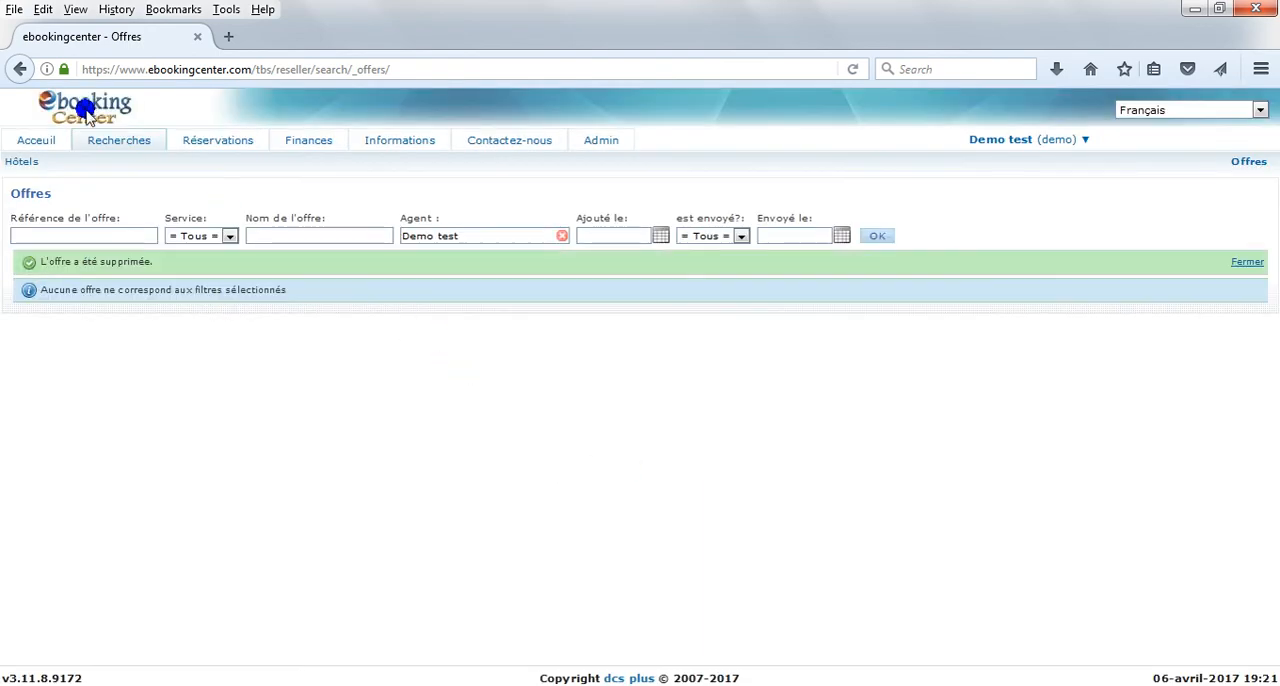
Step: Return to the Beirut hotel results and start booking the Double - Standard Room Bed Only at Beau Rivage Hotel
click(104, 143)
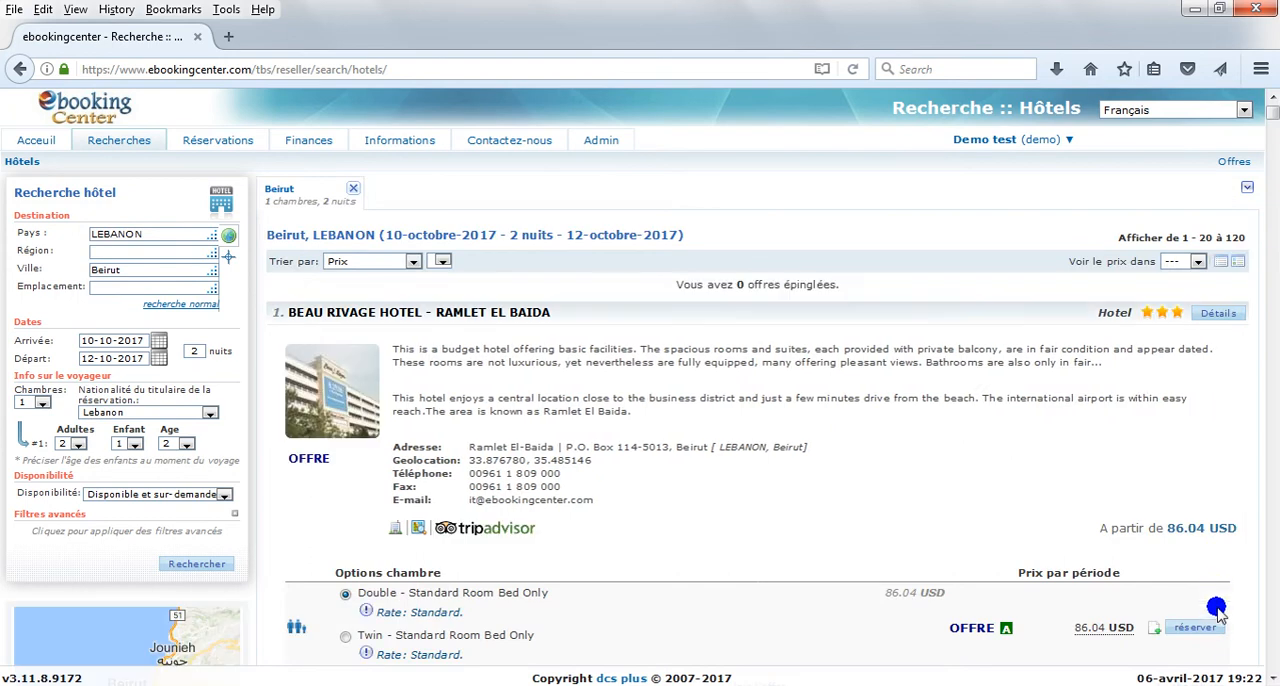
click(1207, 631)
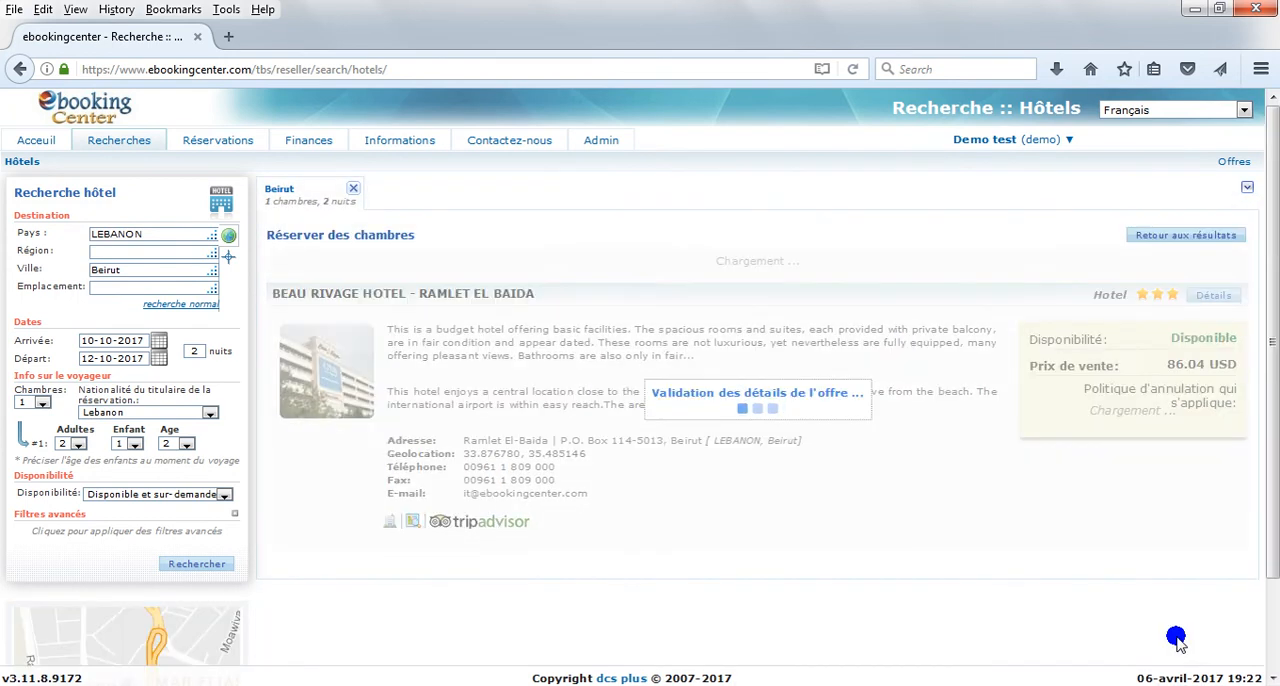
key(ctrl+plus)
key(ctrl+plus)
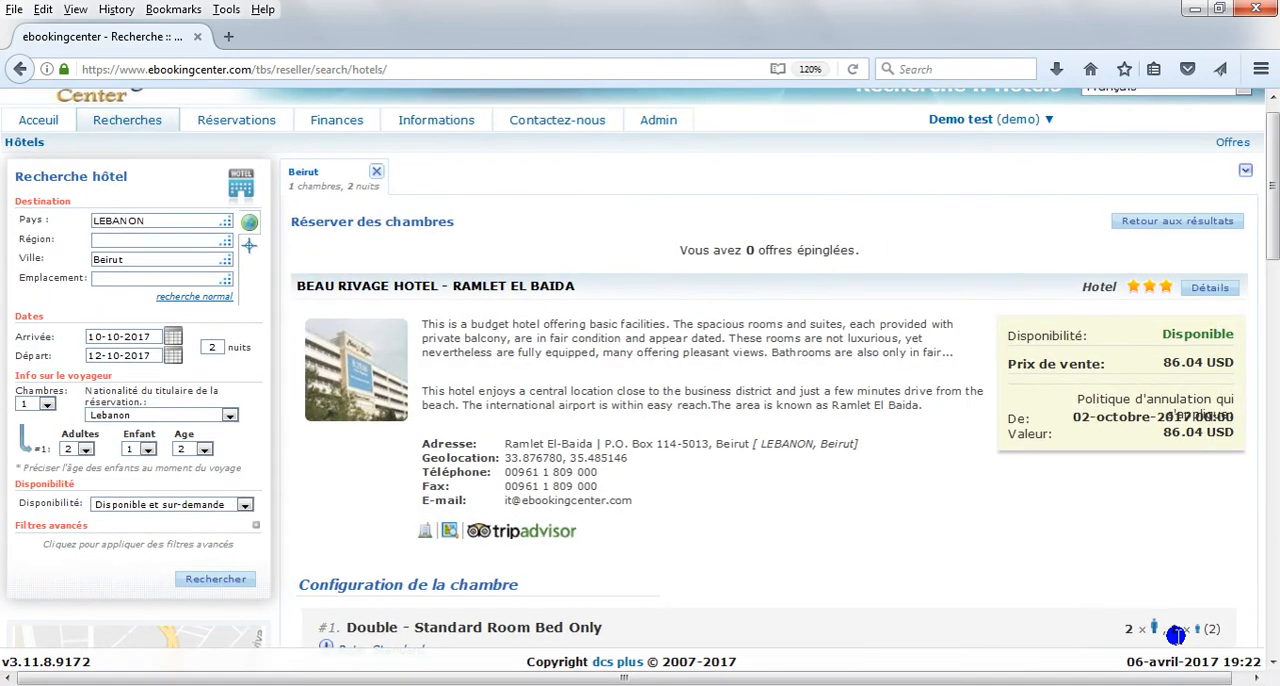
Step: Enter the travellers' first names as TEST1, TEST2 and TEST3, all with the surname TEST
scroll(991, 503, down, 4)
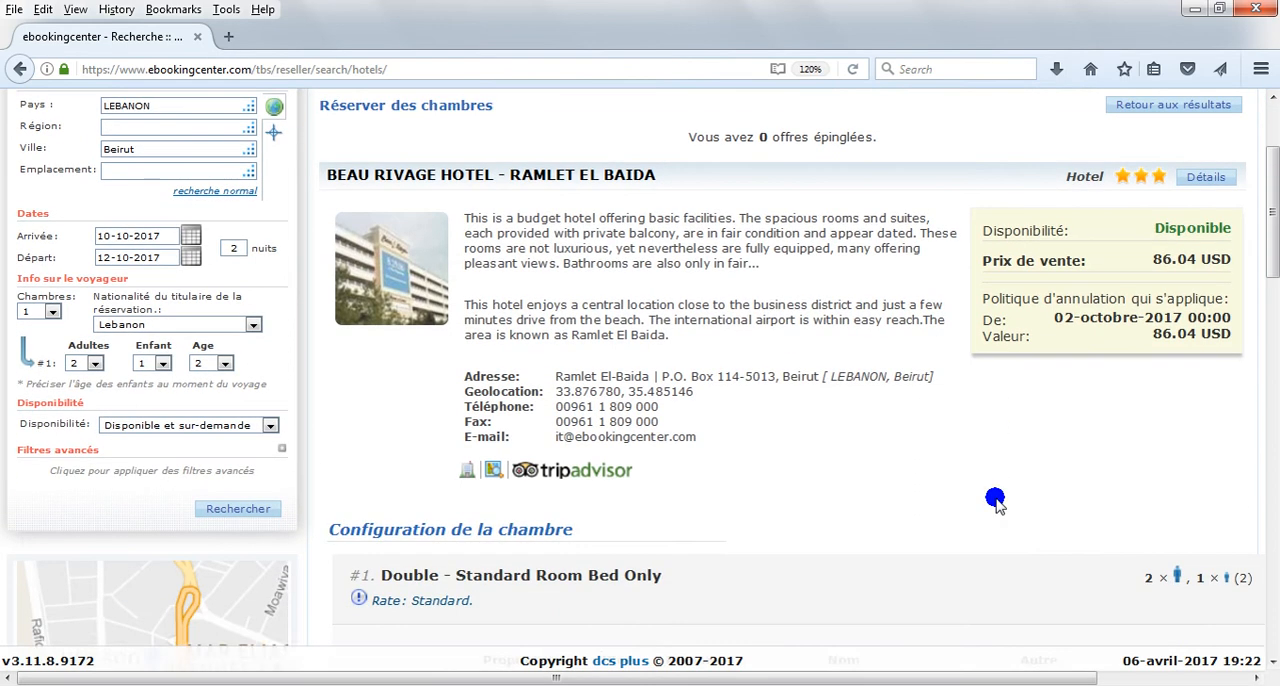
click(697, 412)
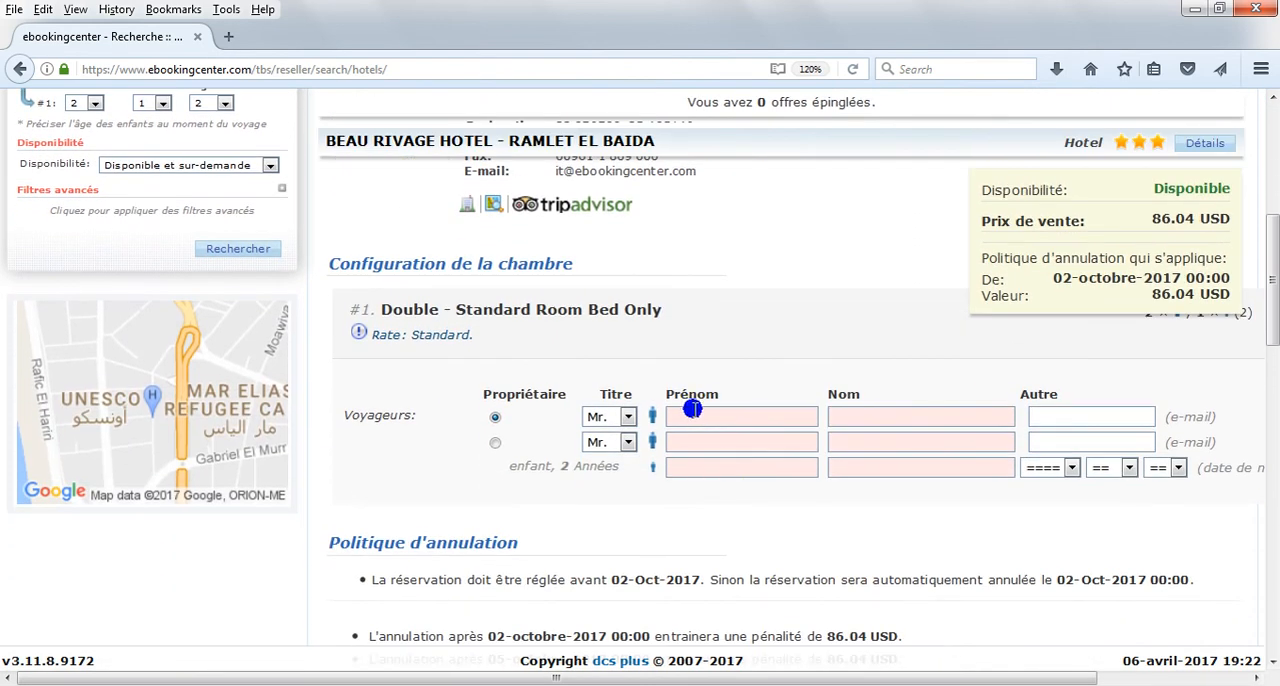
text(TEST)
click(679, 437)
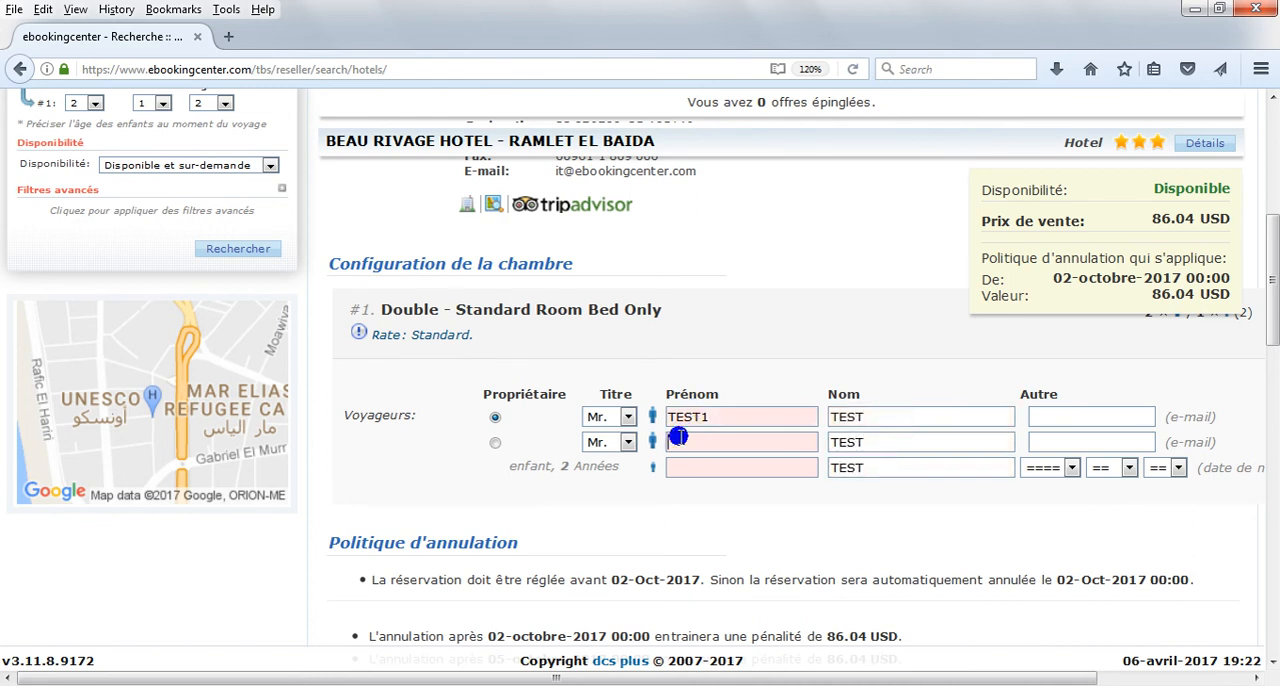
click(679, 473)
text(TEST3)
Step: Fill in the child's date of birth with a year, month and day within the allowed range
click(1066, 470)
click(1040, 540)
click(1128, 467)
click(1123, 444)
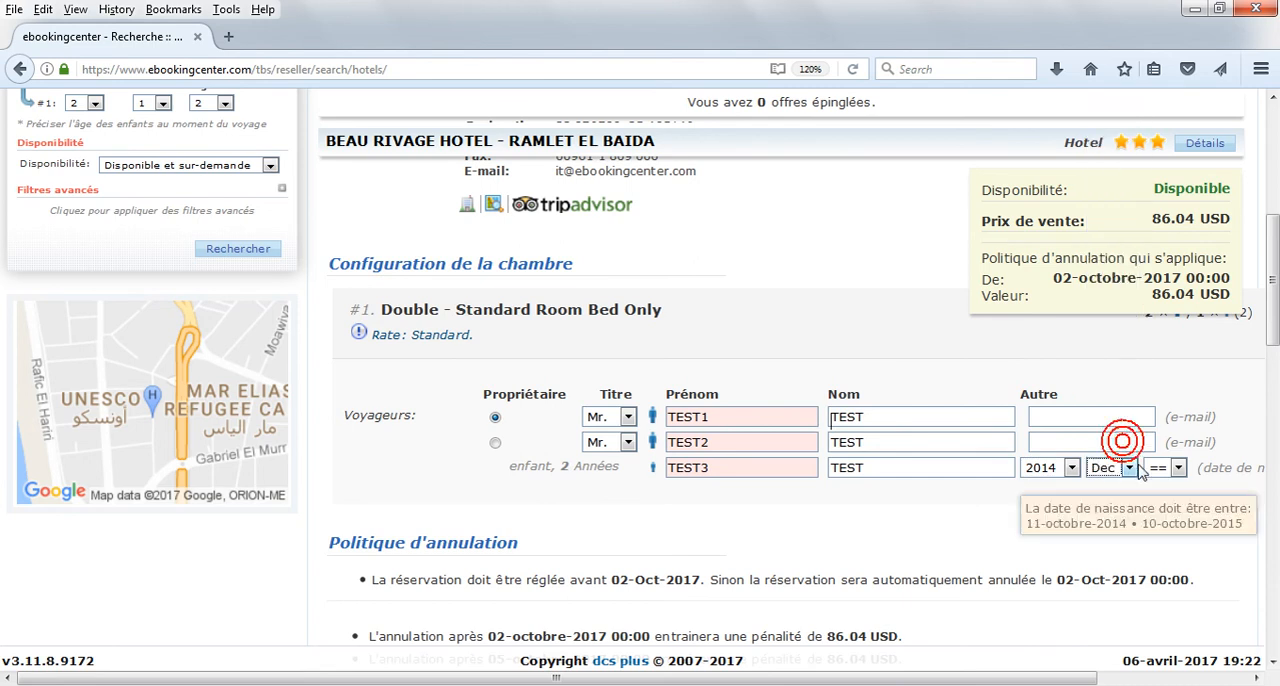
click(1167, 467)
click(1158, 418)
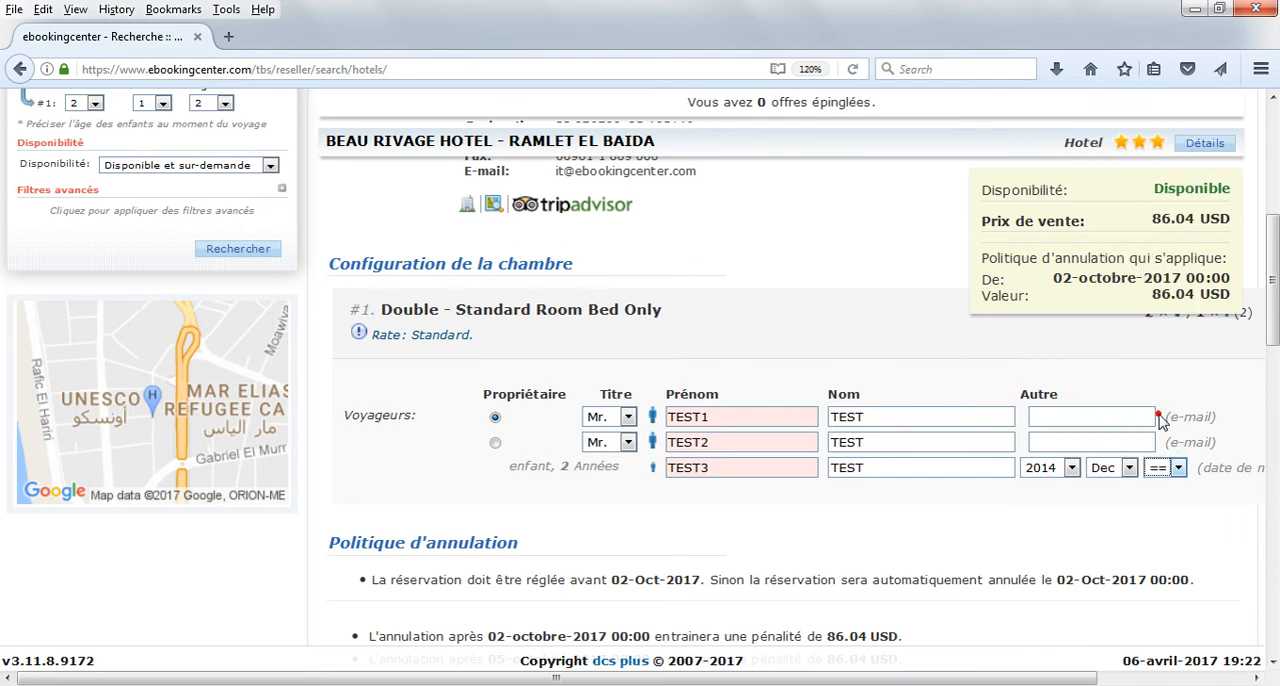
Step: Review the cancellation policy, the pay-later, credit and pay-now options, and the comments and booking reference sections
scroll(877, 540, down, 3)
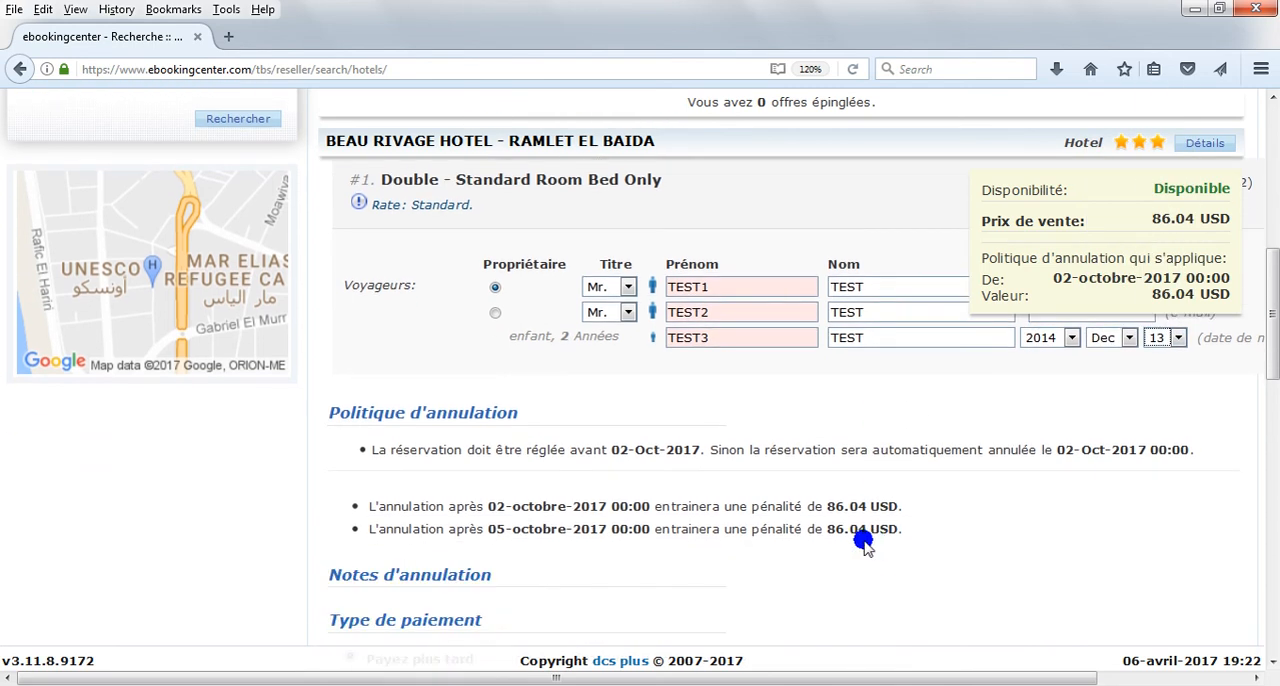
scroll(866, 534, down, 5)
scroll(683, 460, down, 3)
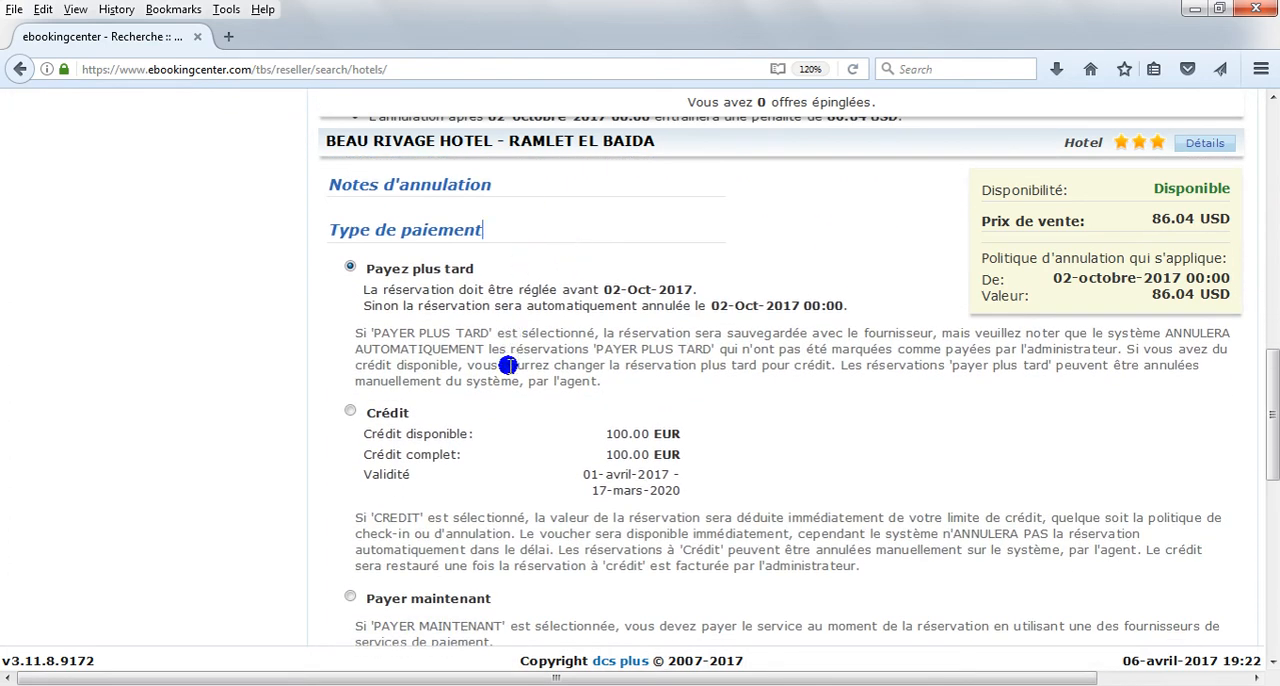
scroll(503, 443, down, 1)
scroll(503, 443, down, 3)
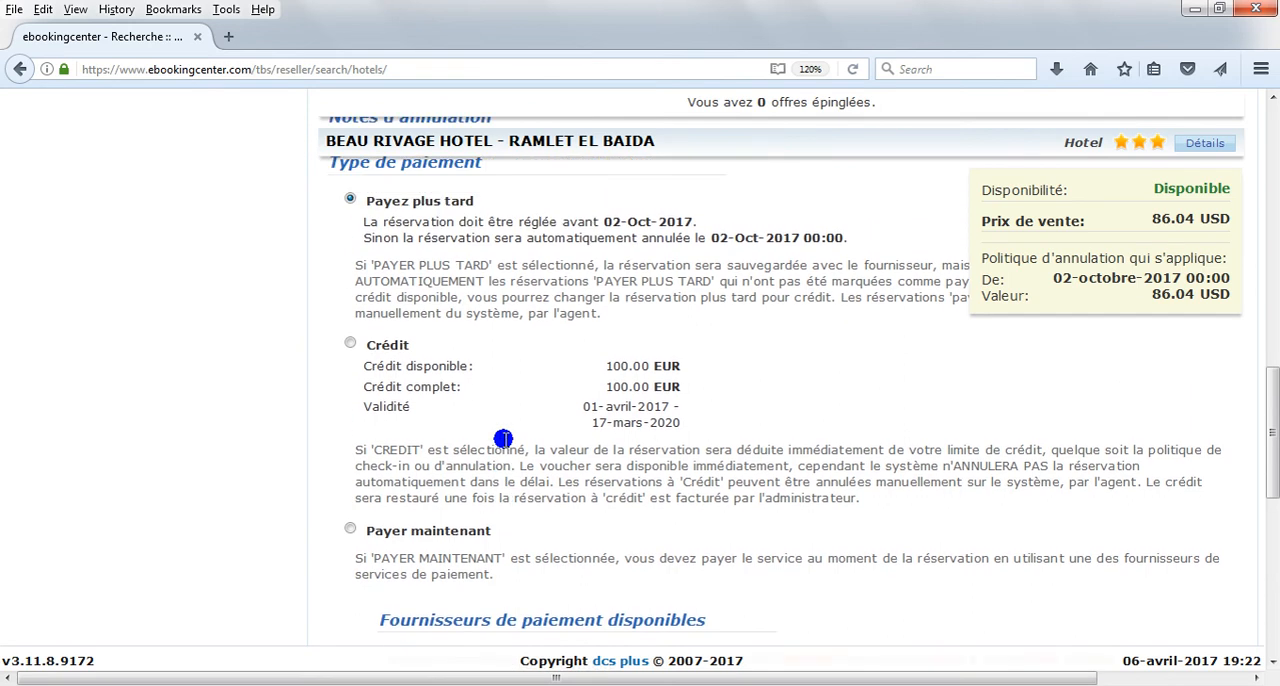
scroll(503, 443, up, 4)
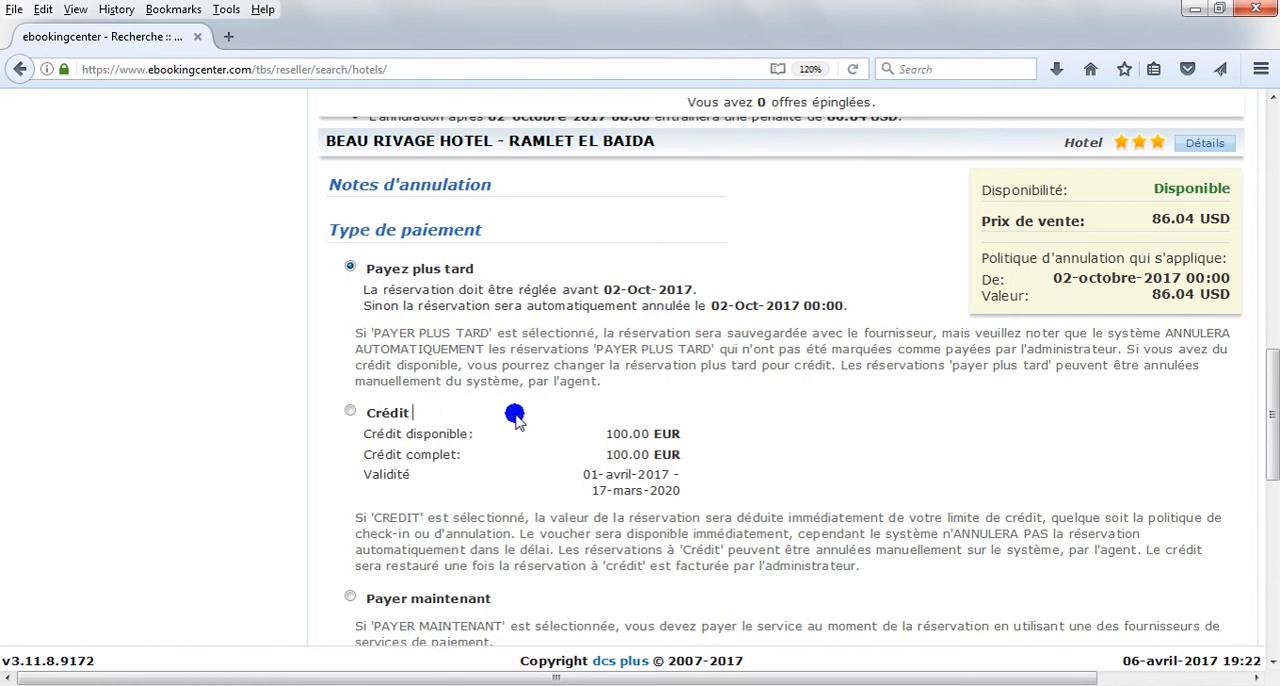
scroll(515, 418, down, 5)
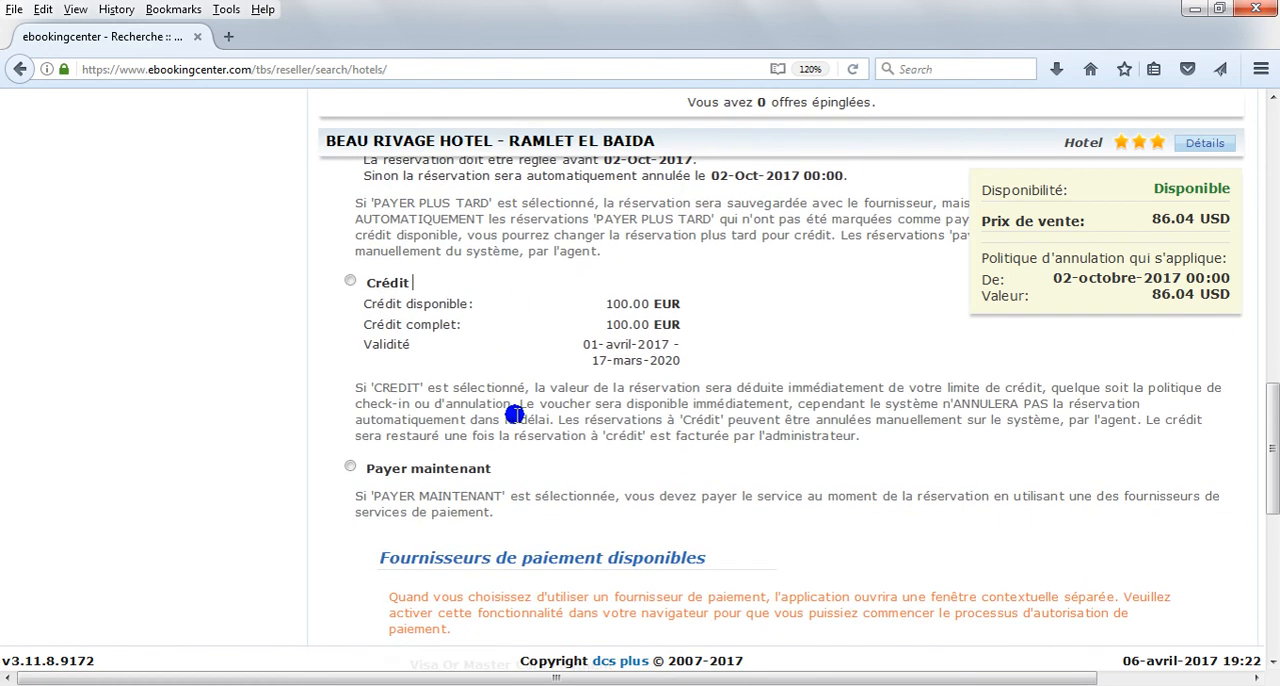
click(527, 339)
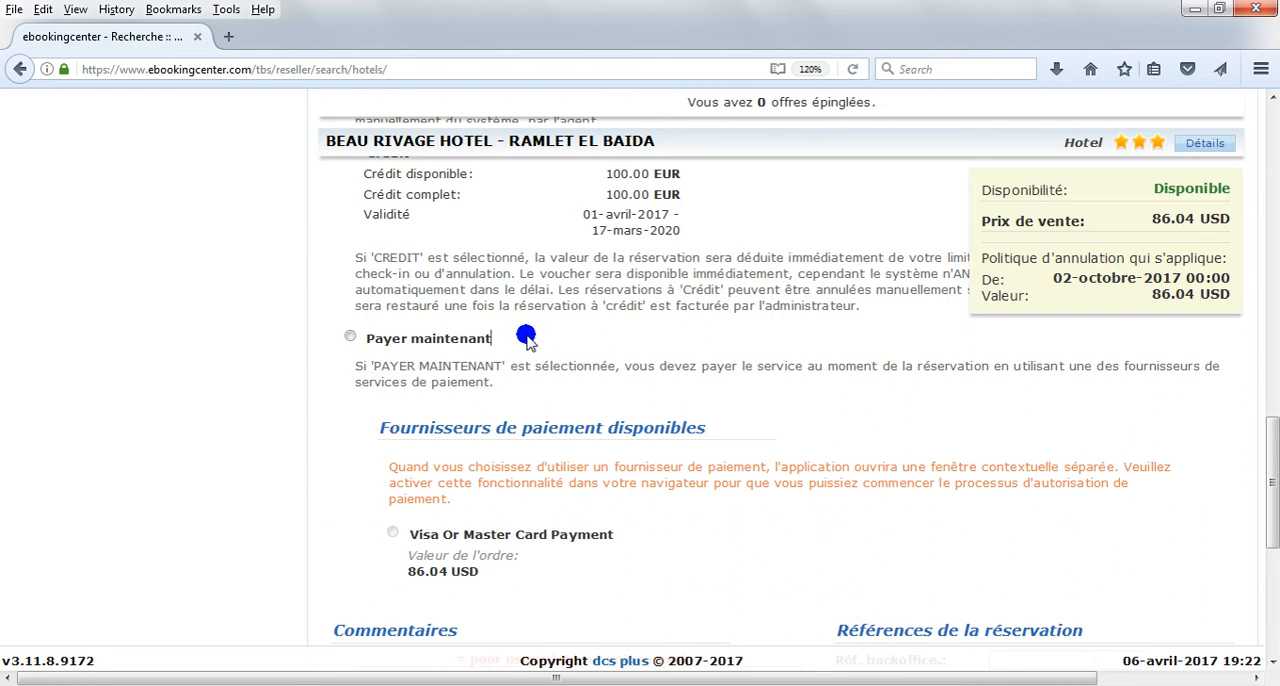
scroll(527, 339, down, 3)
click(815, 494)
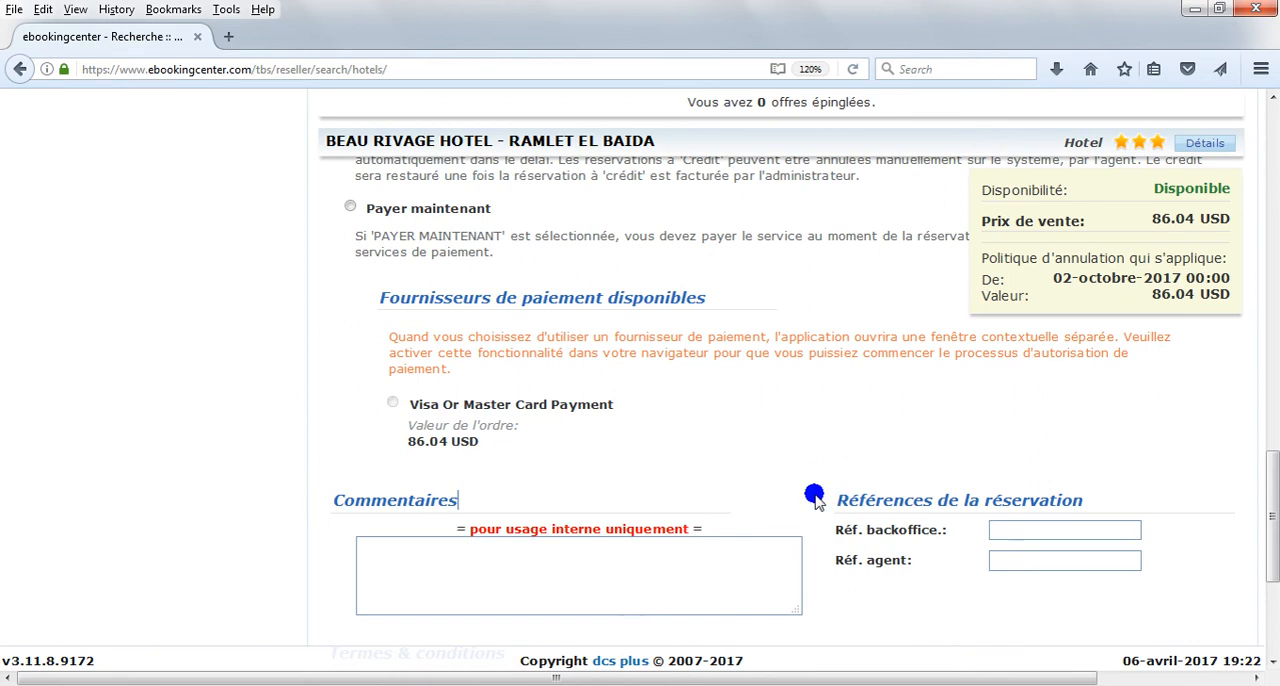
Step: Accept the terms and conditions, finalize the Beau Rivage Hotel reservation and close its summary
scroll(780, 495, down, 6)
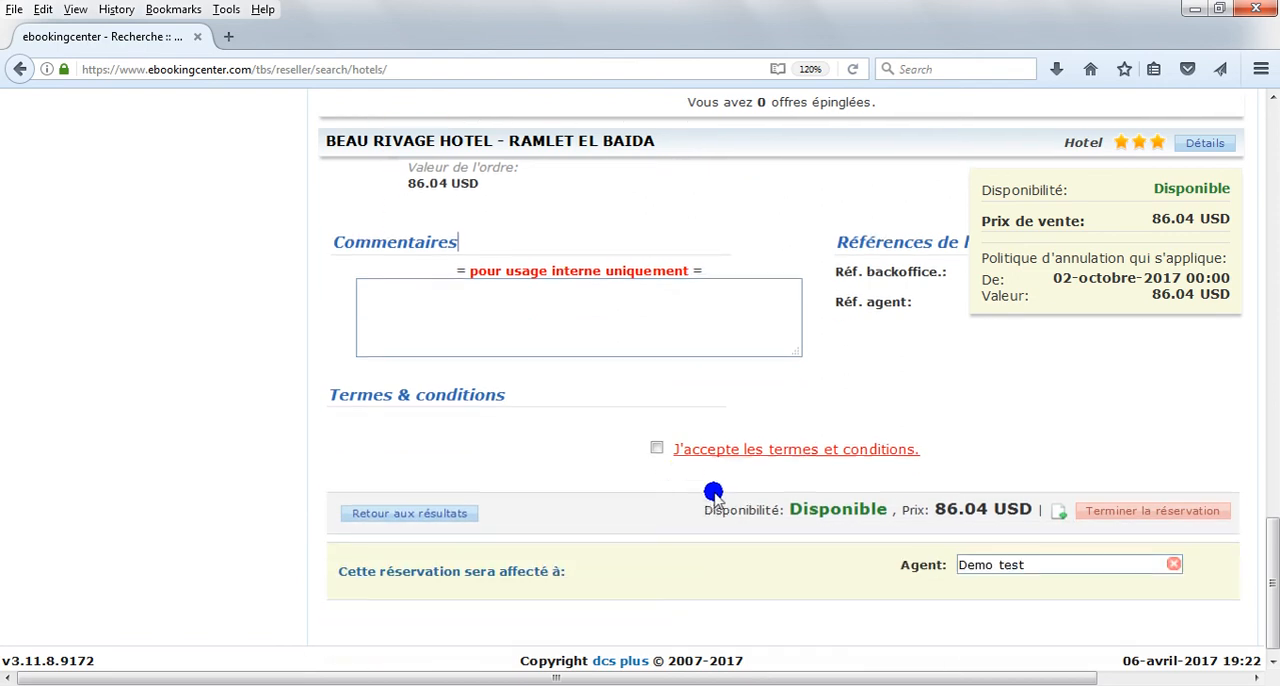
click(656, 447)
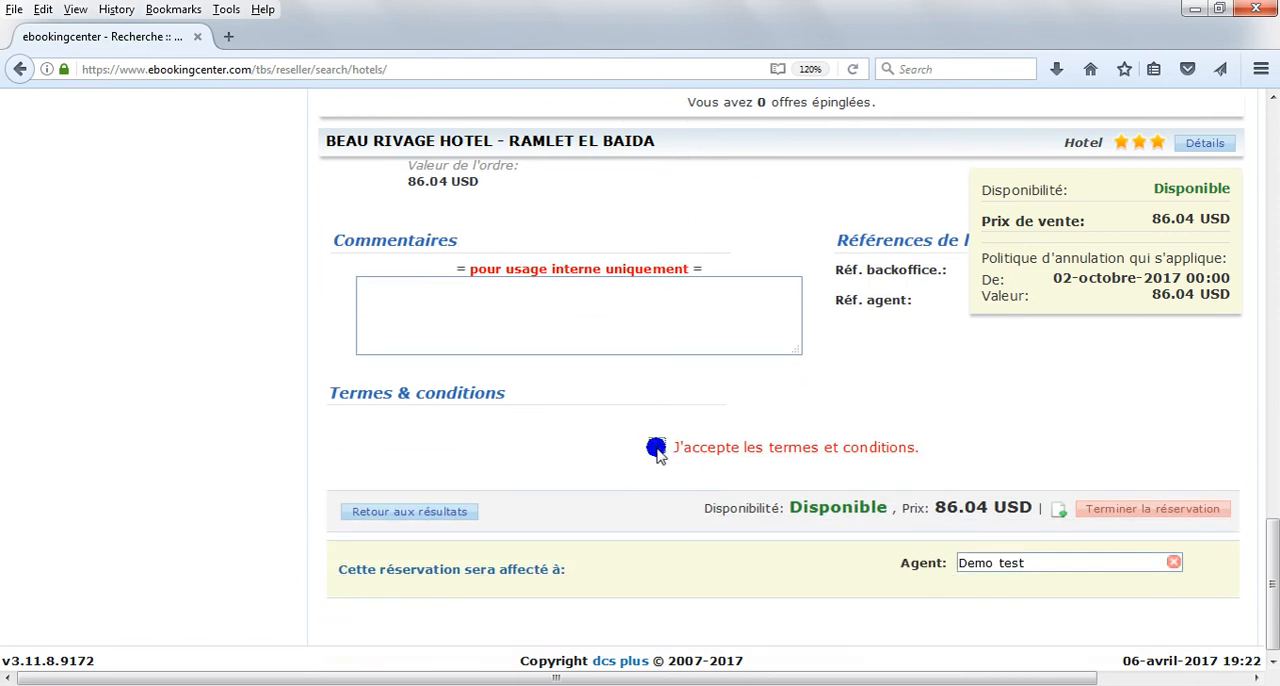
click(1112, 510)
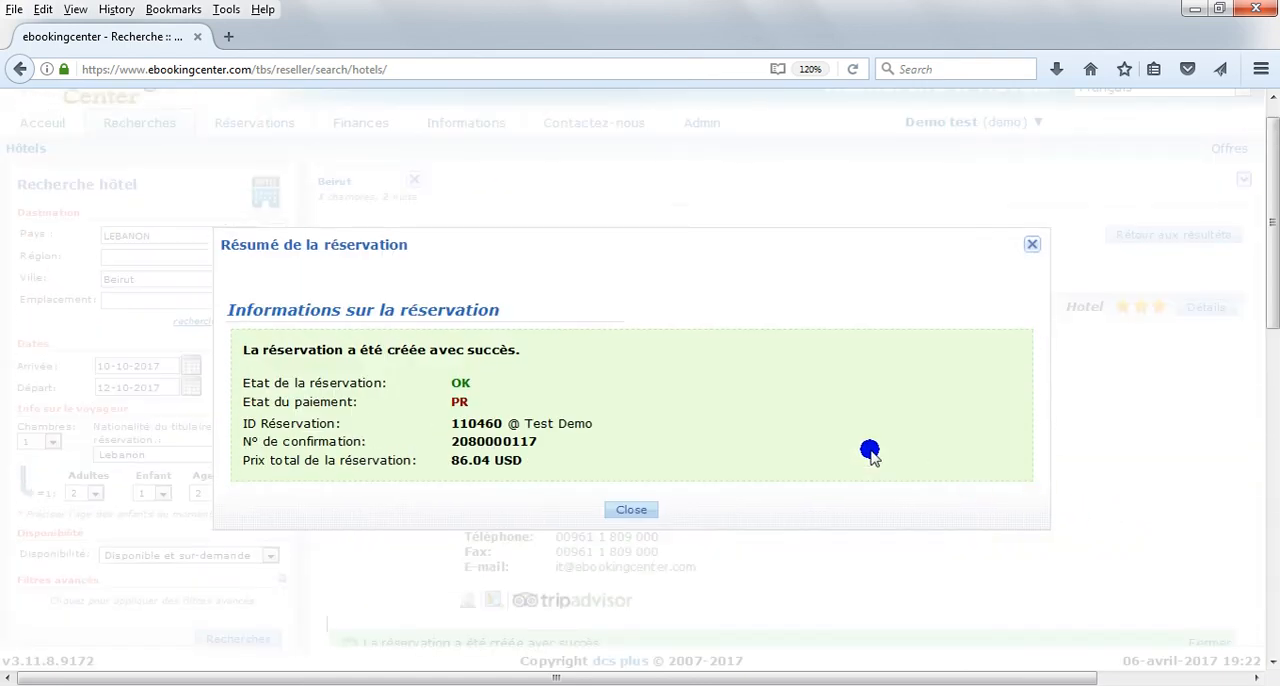
click(650, 430)
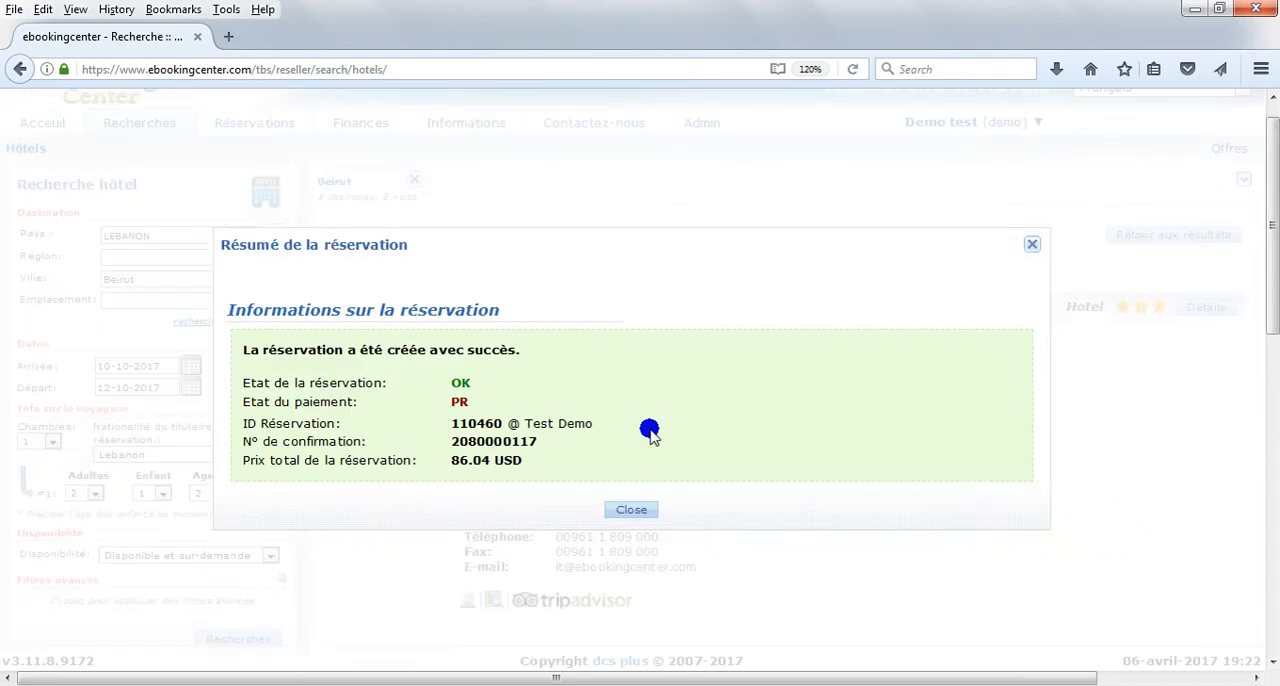
click(633, 510)
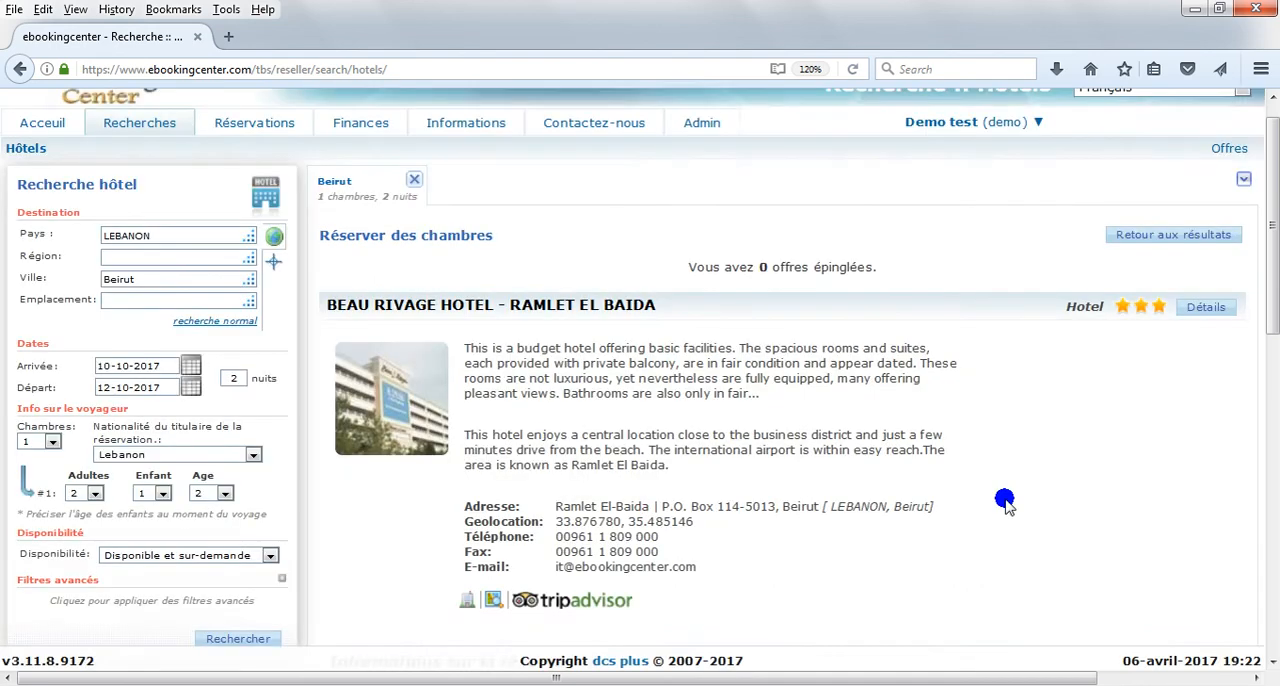
Step: Open the new booking in the hotel reservations list and check its service and stay details
scroll(1001, 524, down, 2)
click(1150, 572)
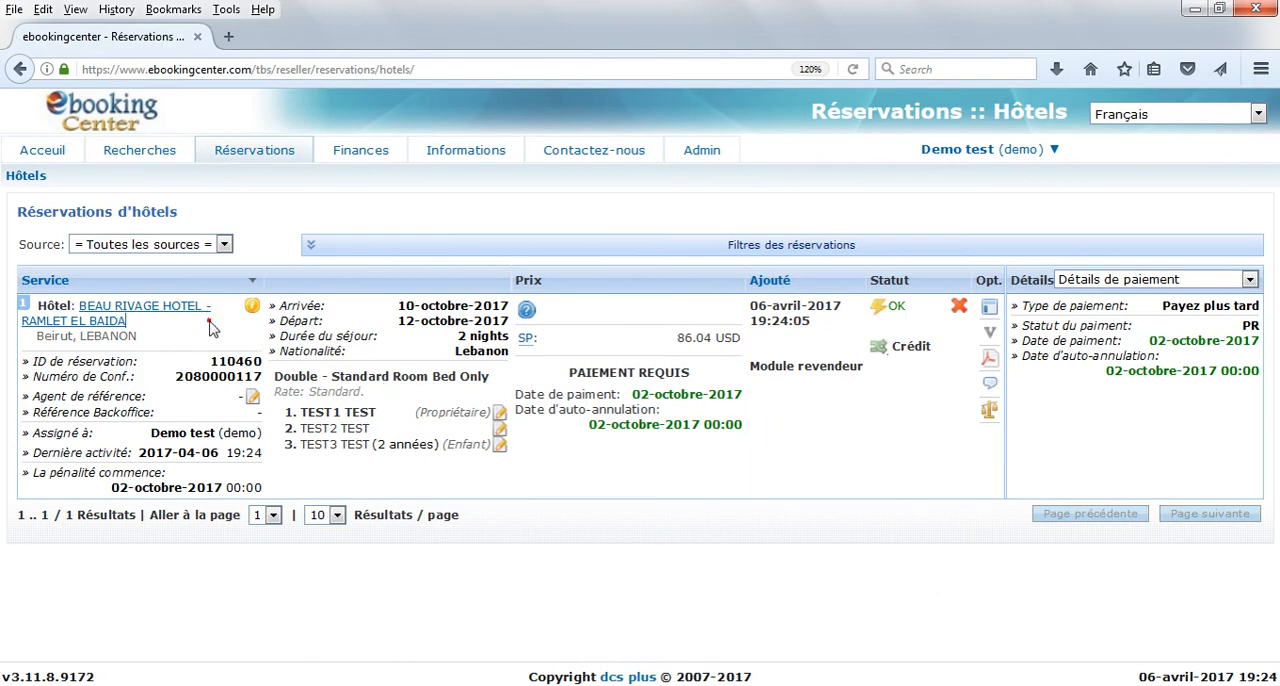
click(383, 305)
Step: Switch the Beau Rivage Hotel reservation's payment to credit, confirming with "yes"
click(916, 346)
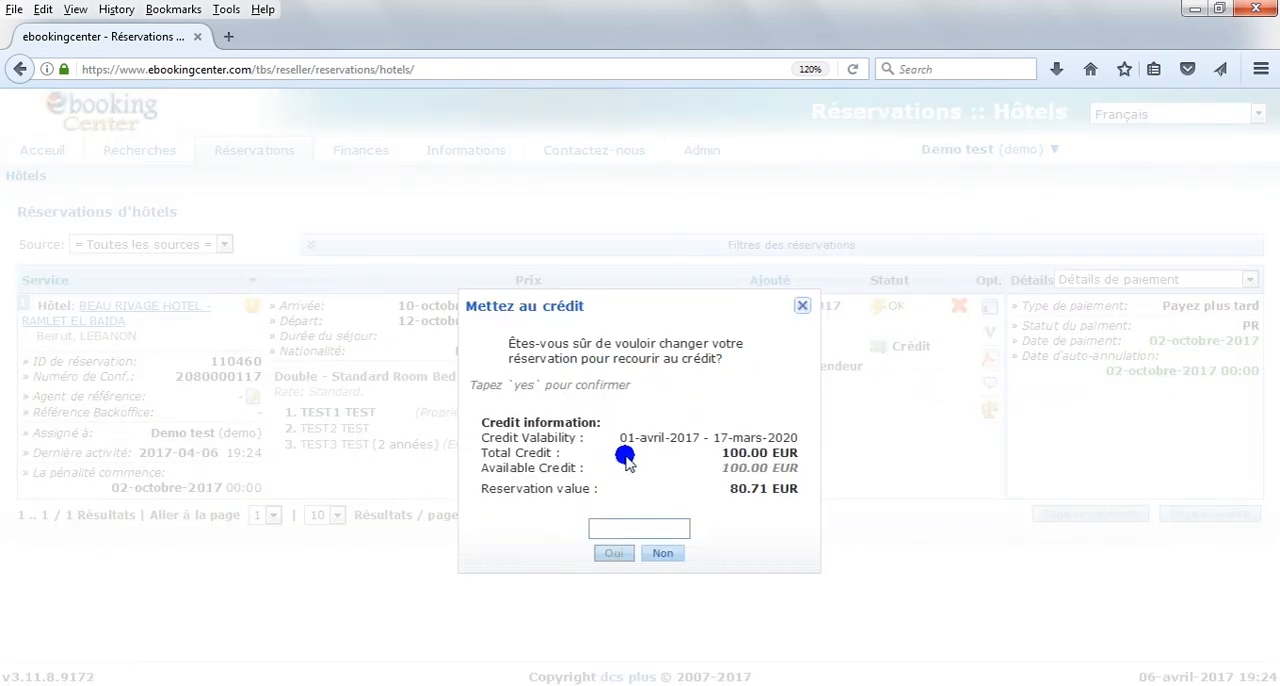
text(yes)
click(613, 553)
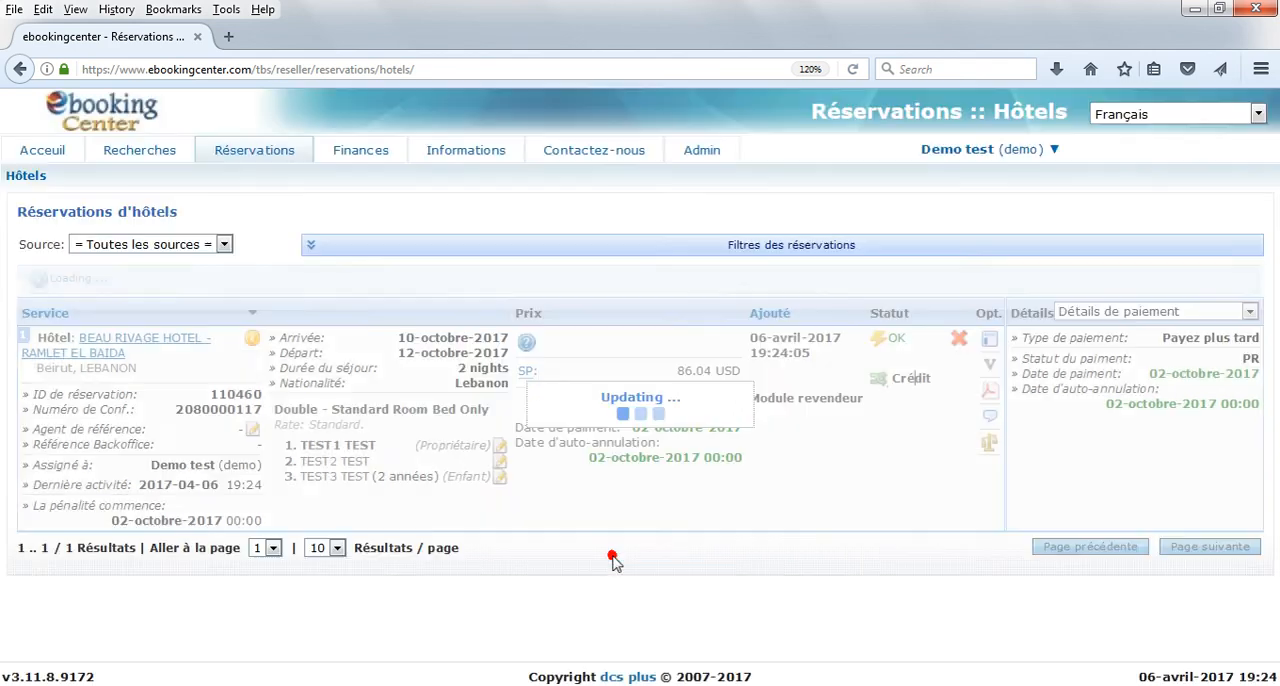
Step: Download the hotel voucher for the Double - Standard Room Bed Only and close the voucher options
click(990, 366)
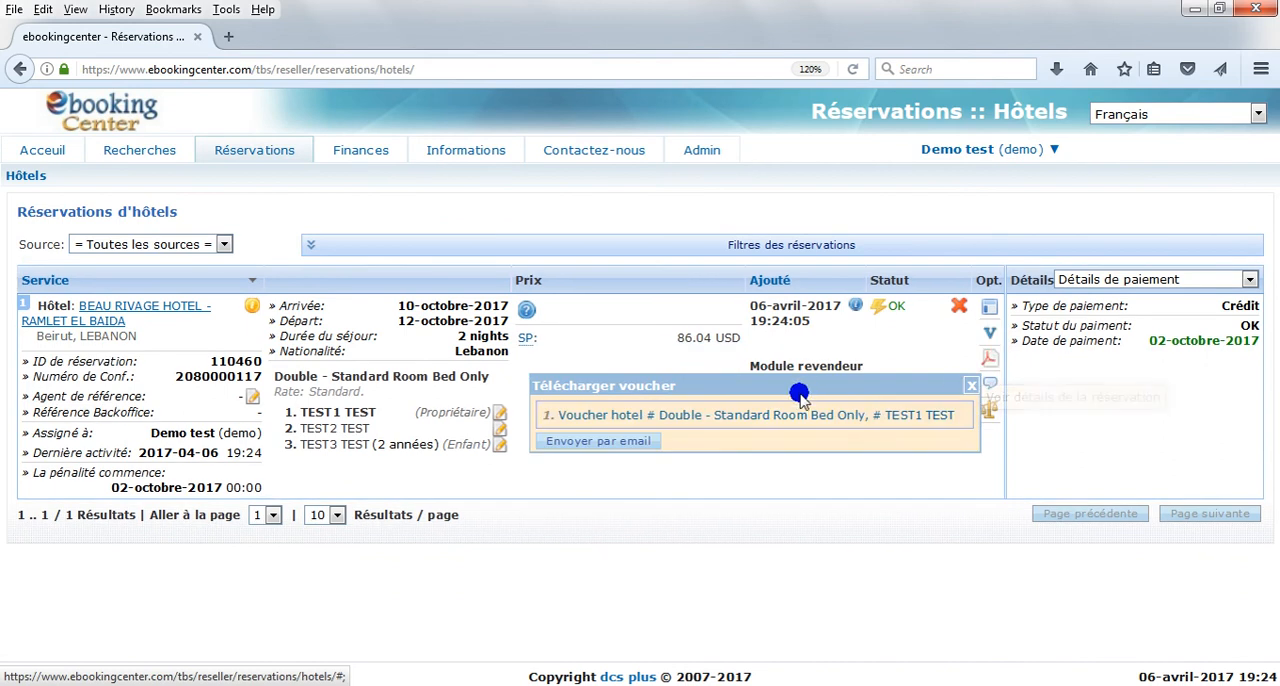
click(777, 412)
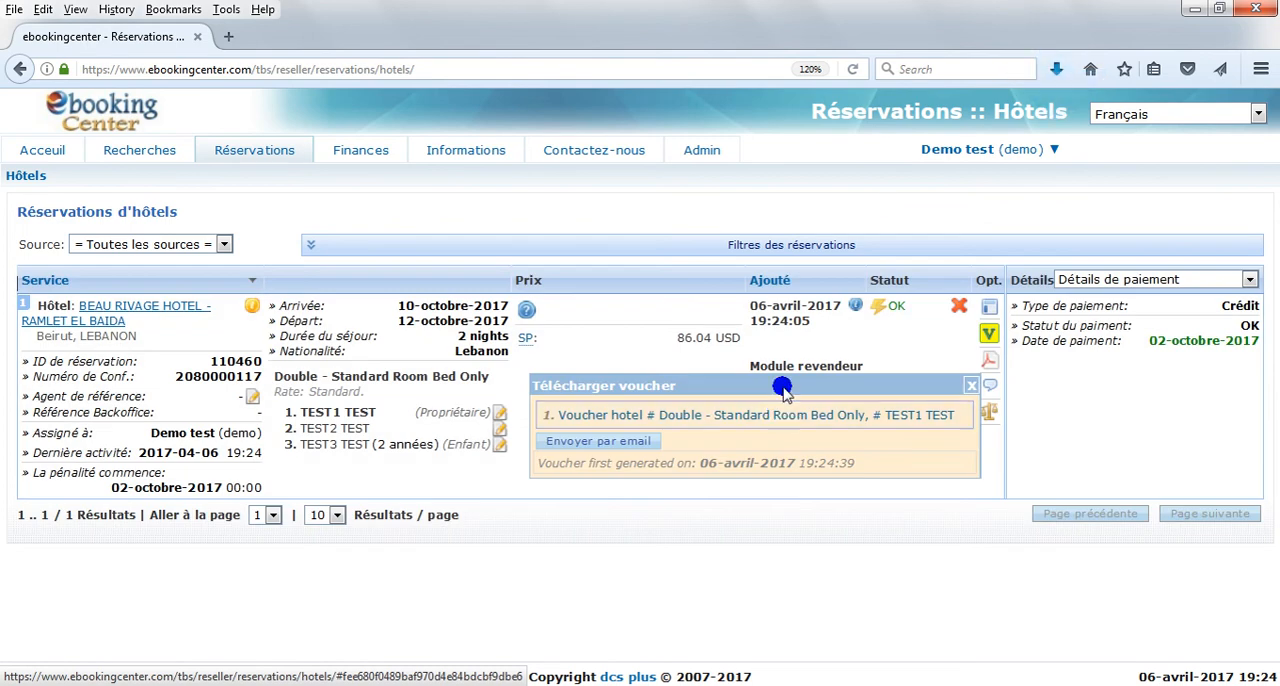
click(971, 384)
Step: Generate the reseller version of the reservation details document and show the recent downloads
click(990, 360)
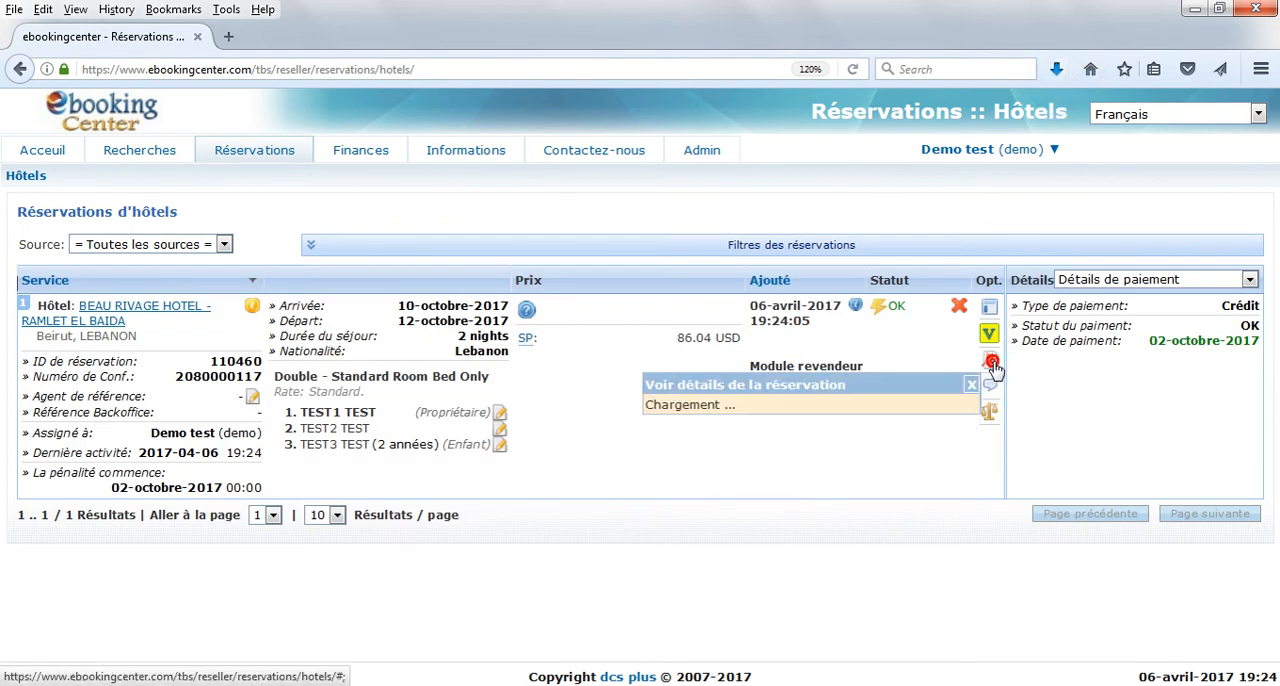
click(884, 413)
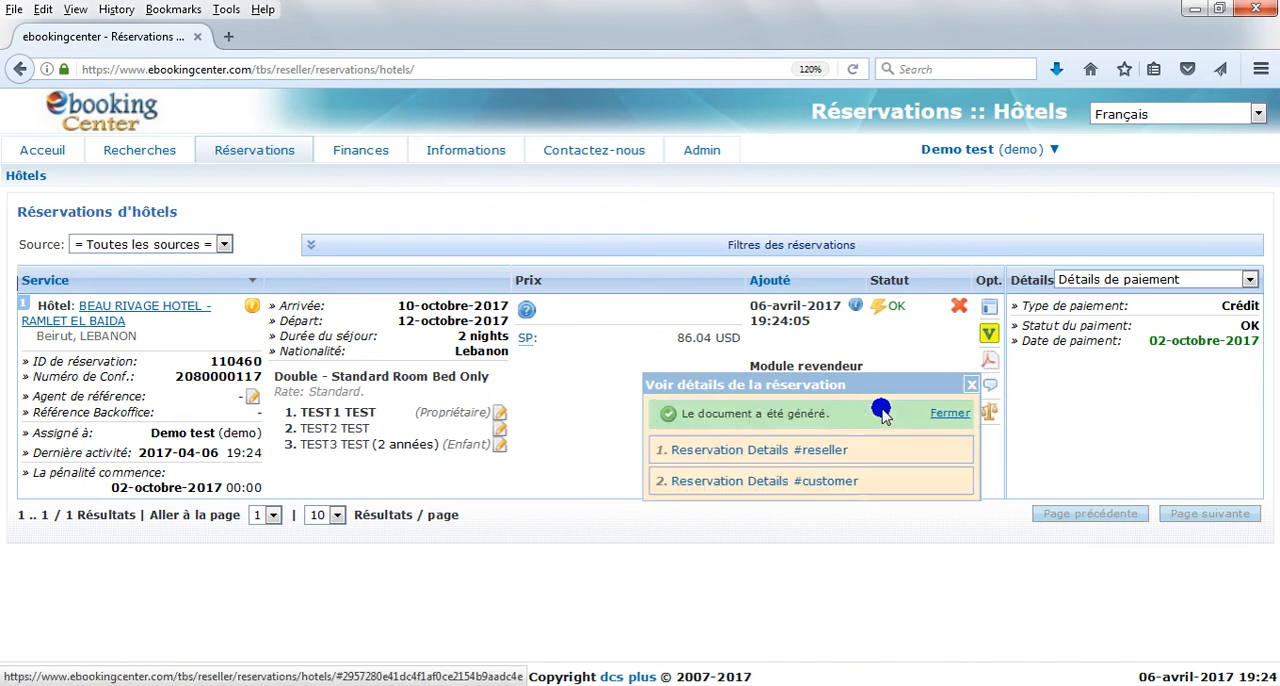
click(1057, 68)
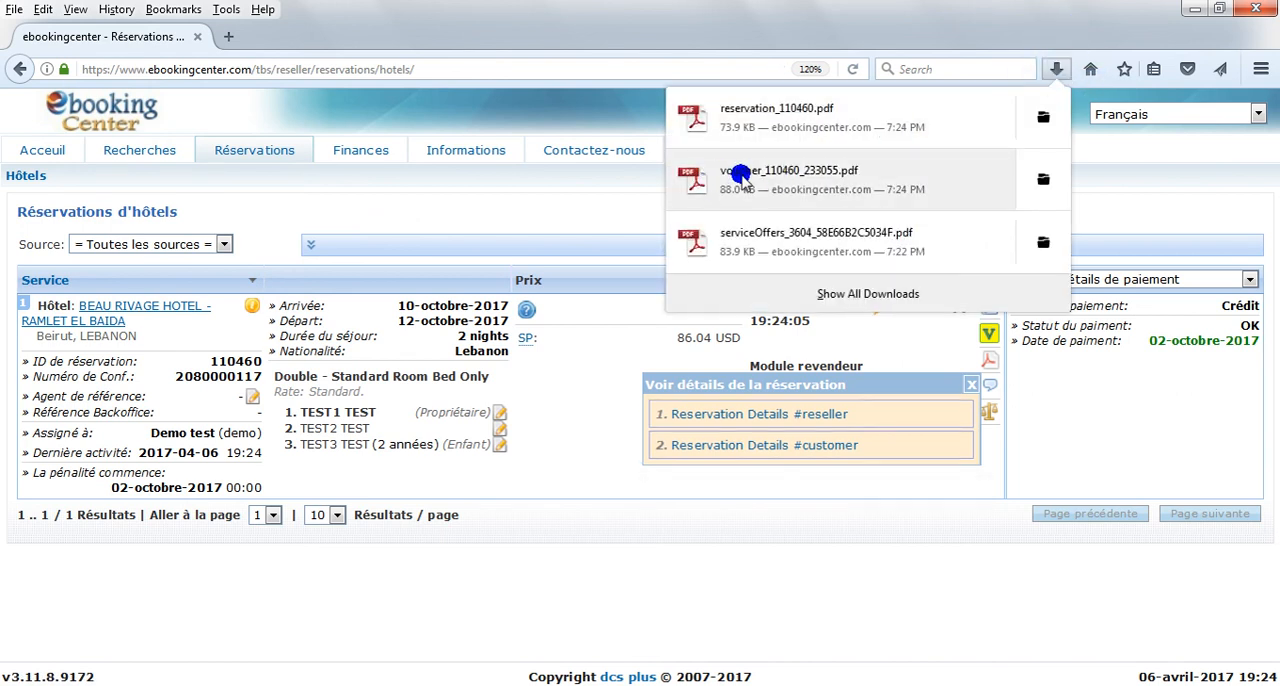
Step: Open the downloaded hotel voucher PDF, read it through to the end, and close it
click(740, 176)
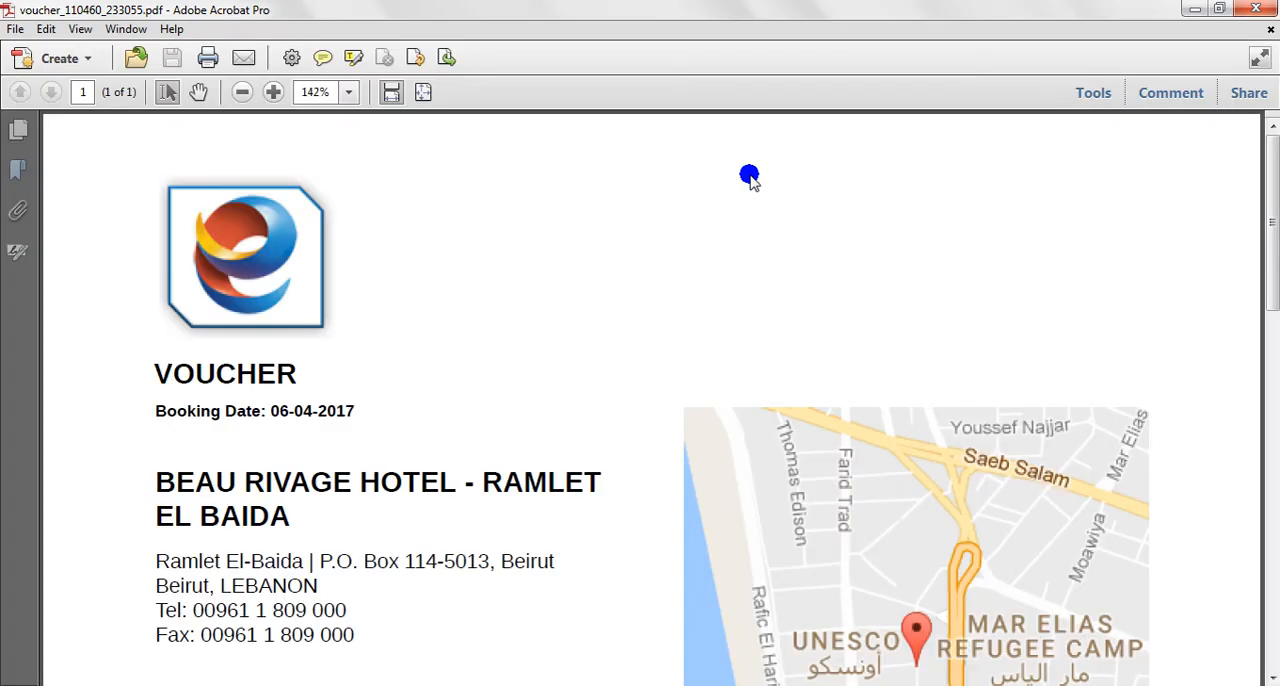
scroll(440, 543, down, 15)
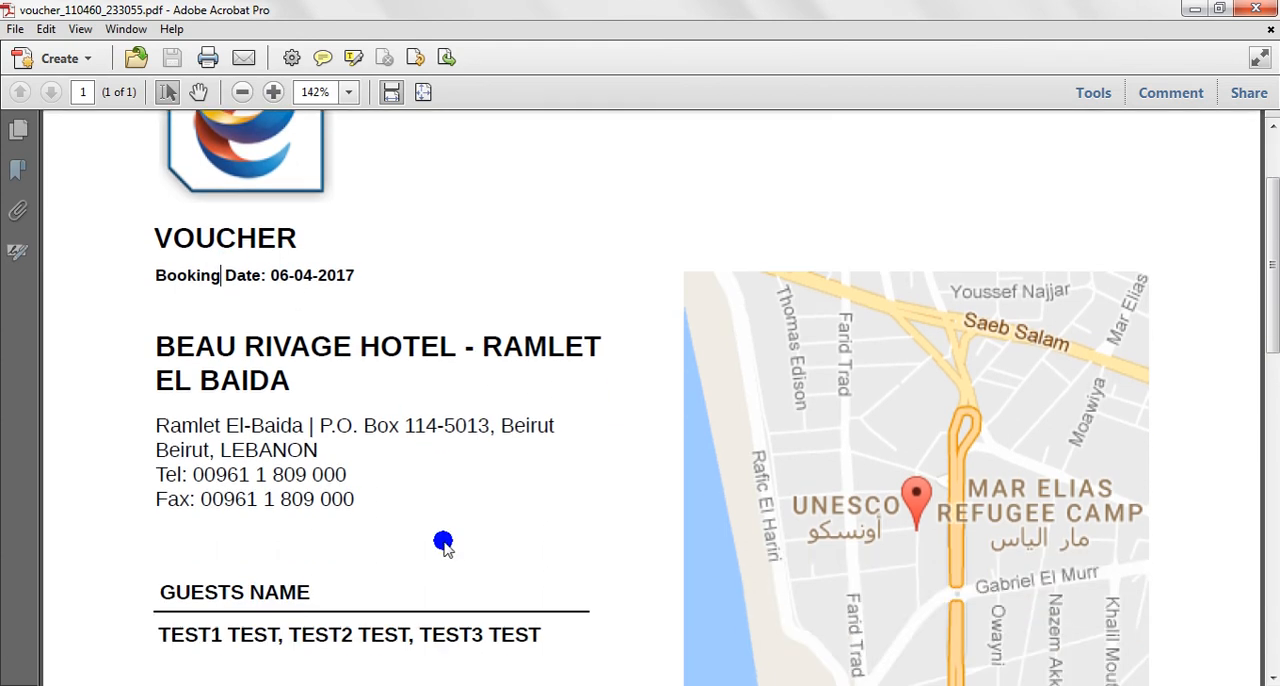
click(1255, 9)
Step: Open the downloaded reservation PDF, read the invoice through its cancellation conditions, and close it along with the reservation details options
click(1060, 73)
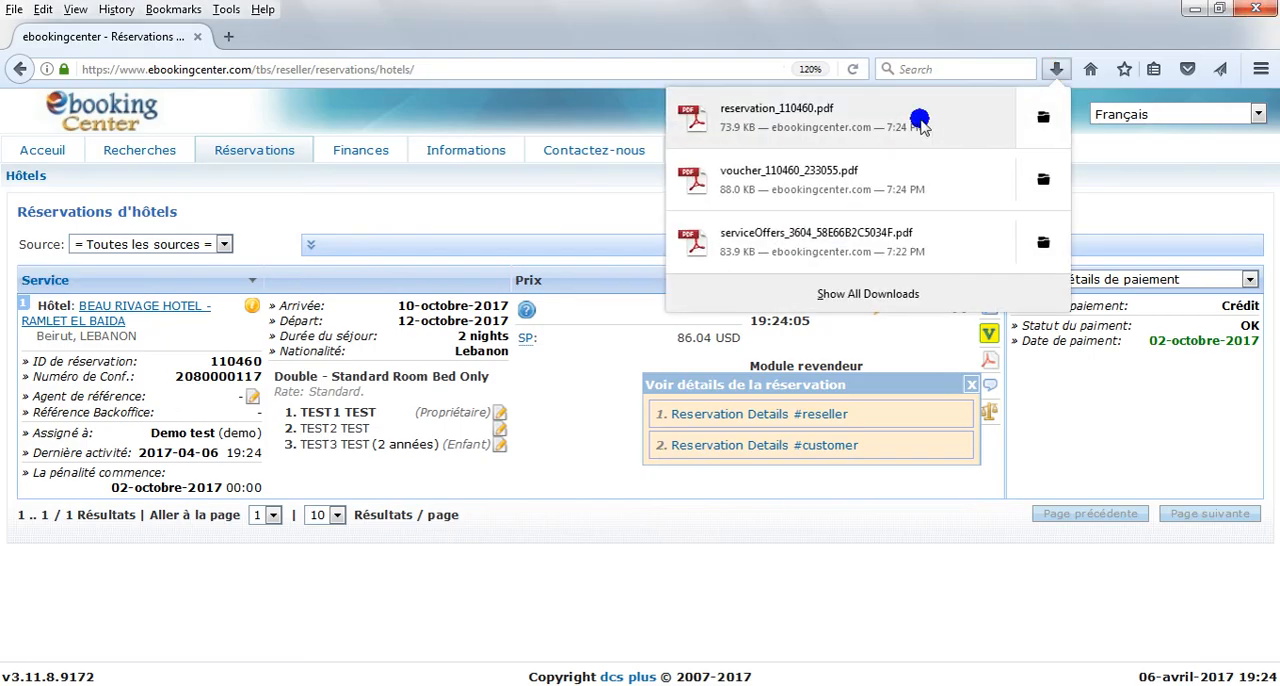
click(748, 116)
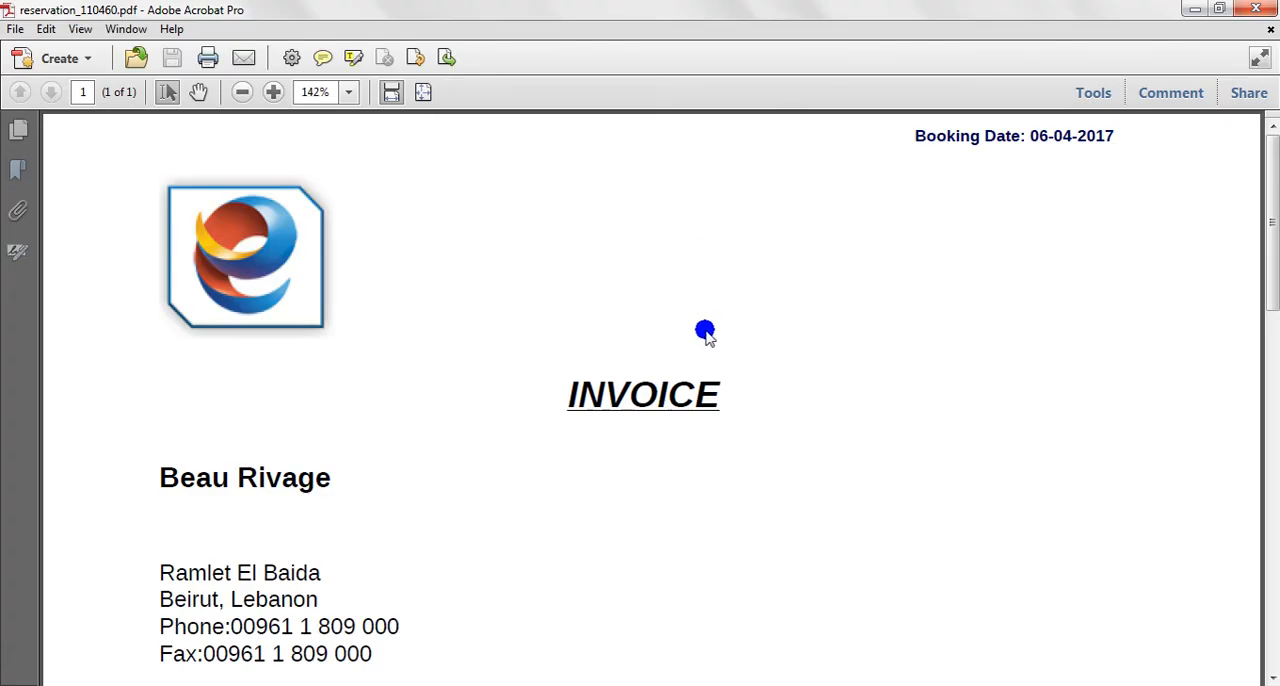
scroll(645, 380, down, 1)
click(625, 390)
scroll(625, 390, down, 4)
scroll(625, 393, down, 10)
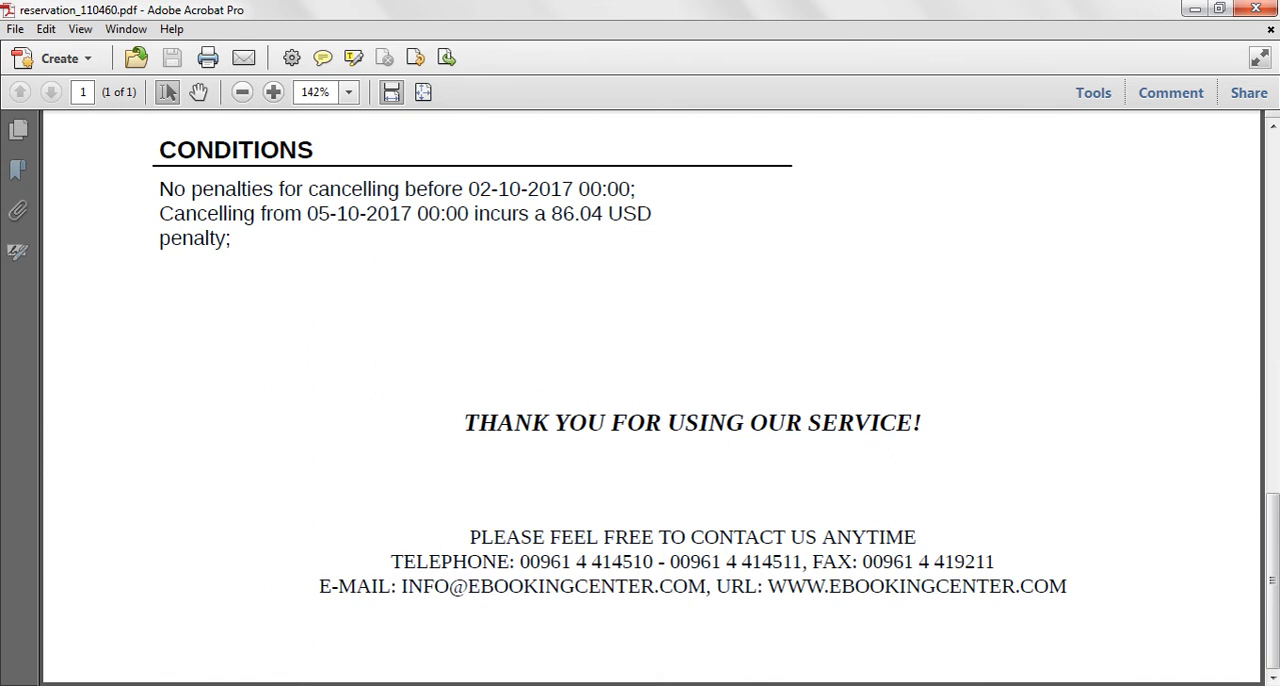
click(1256, 9)
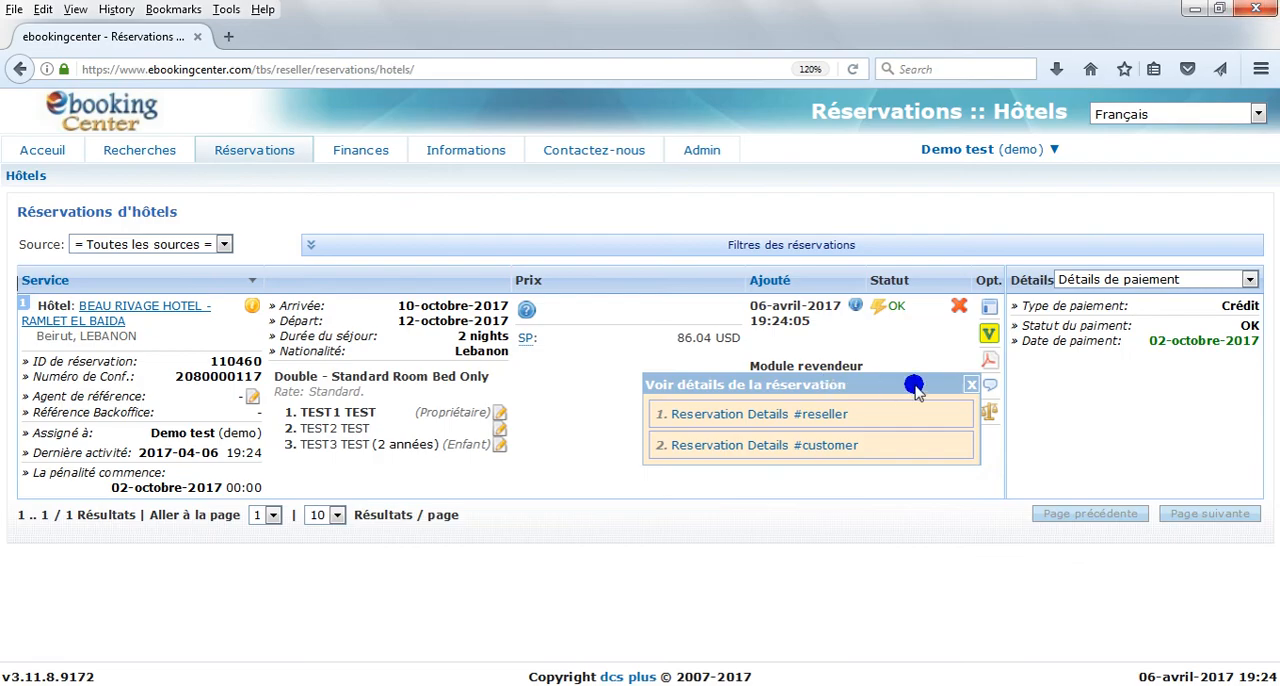
click(971, 384)
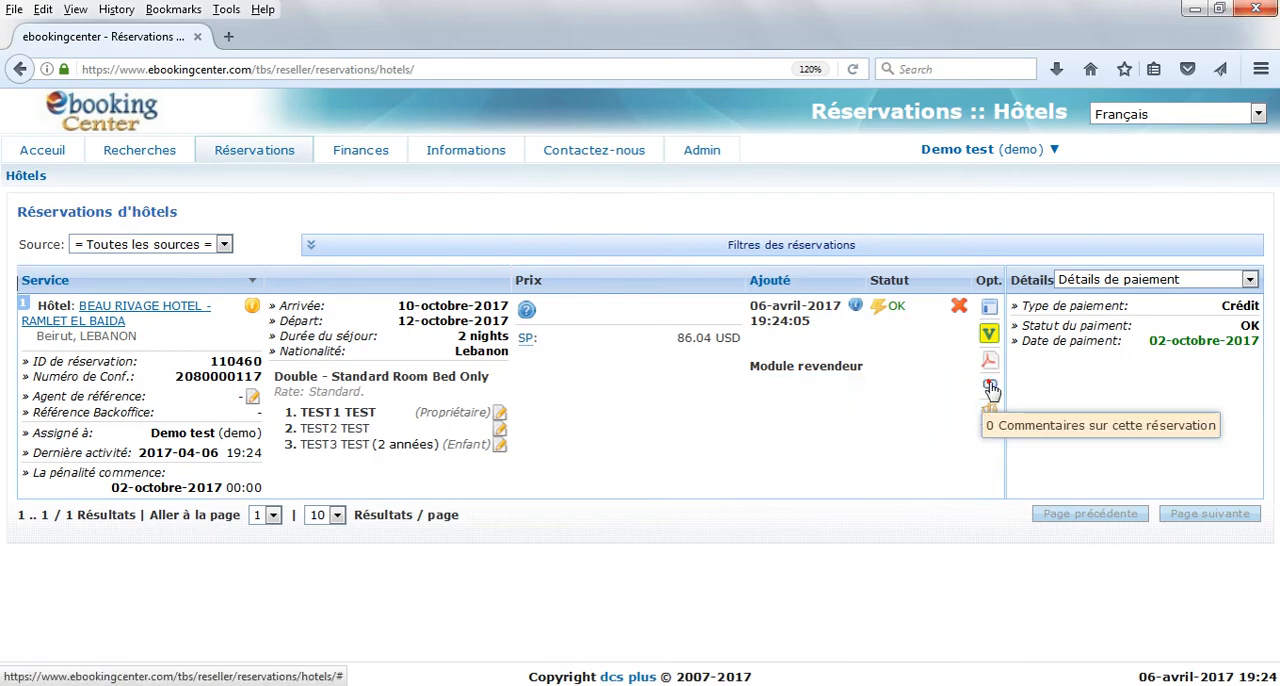
Step: View the Beau Rivage reservation's comments and its Pay now details, closing both without adding a message or paying
click(990, 386)
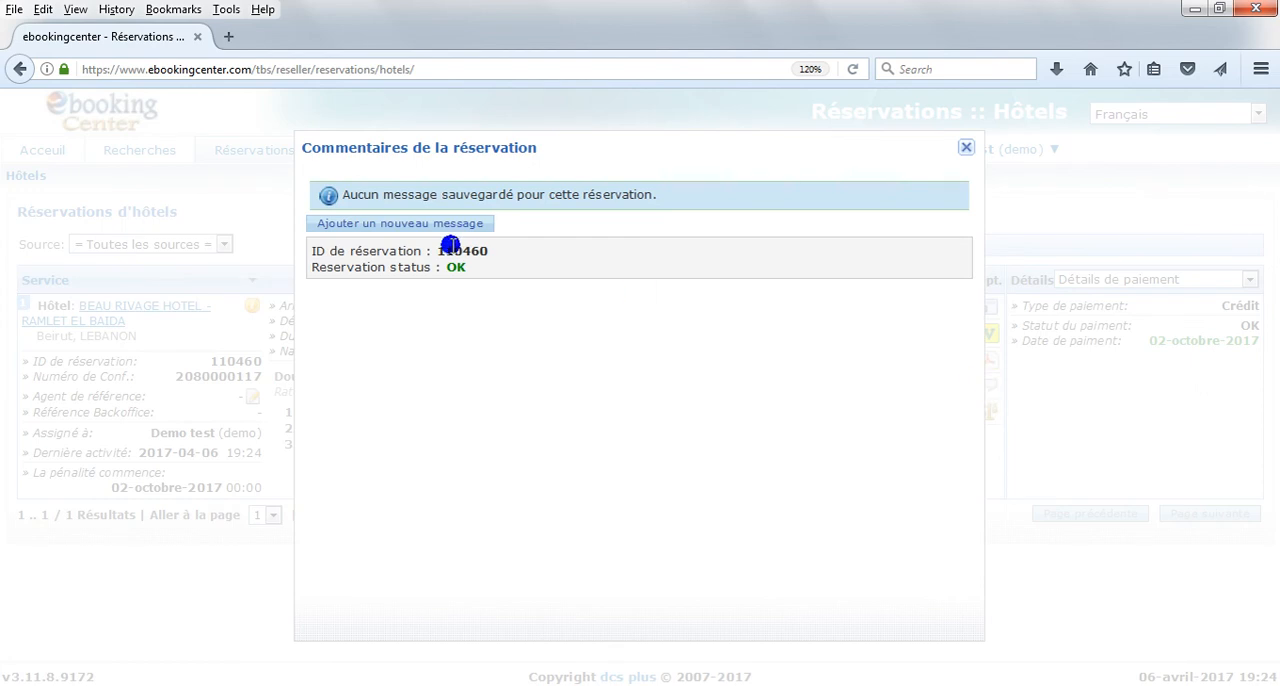
click(411, 232)
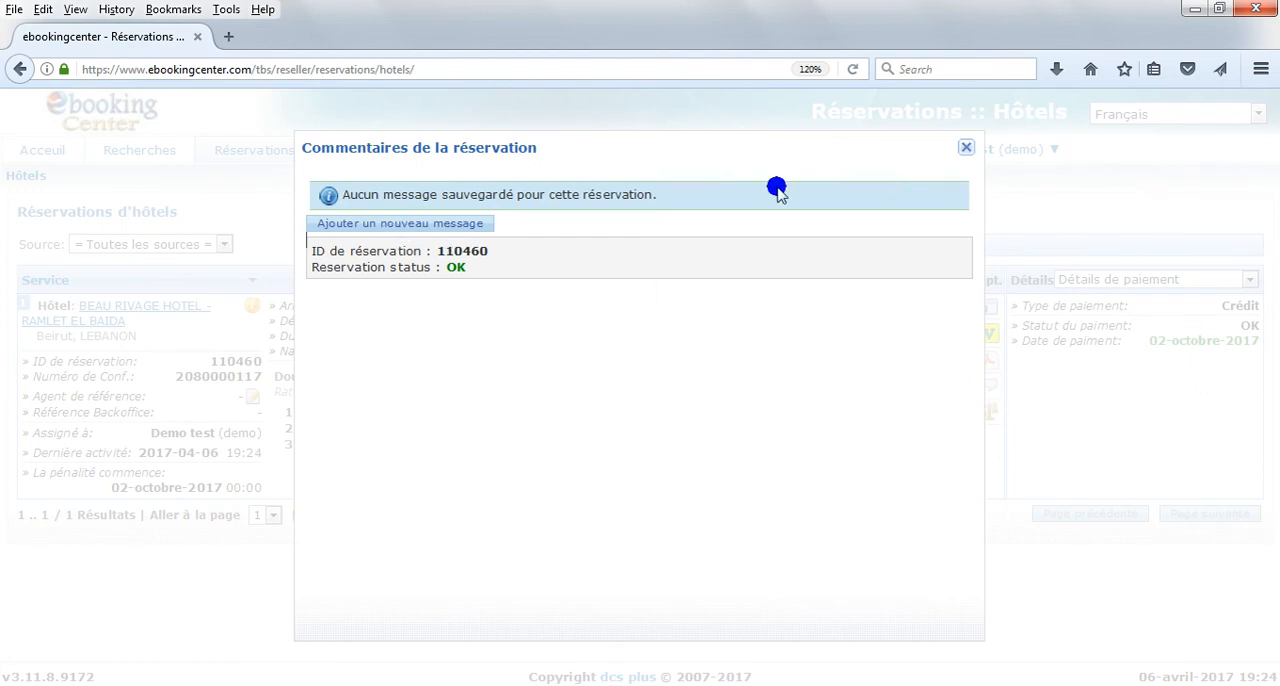
click(965, 147)
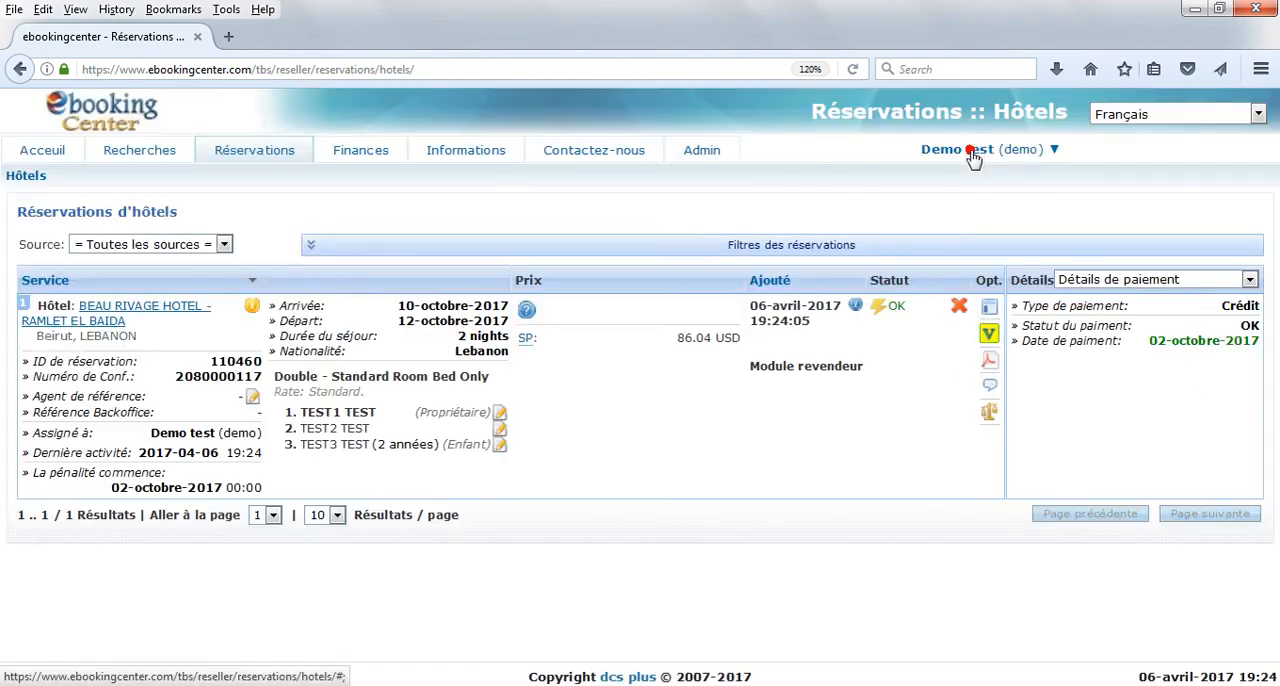
click(990, 416)
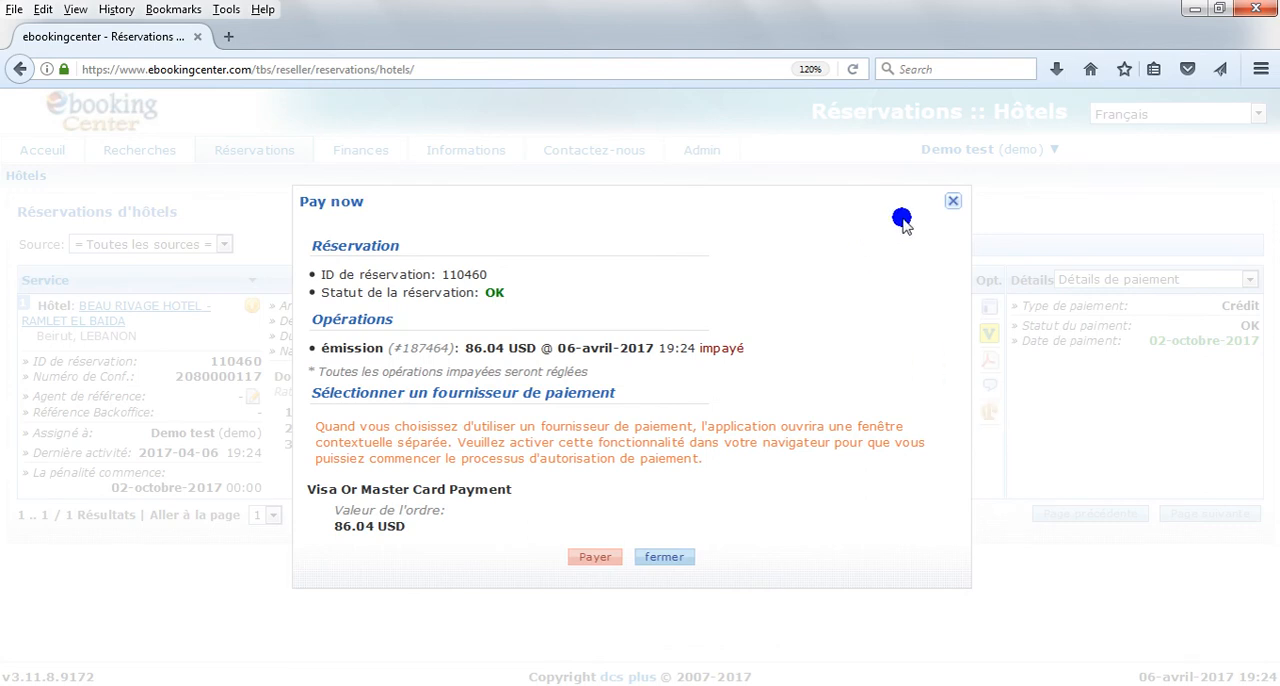
click(950, 202)
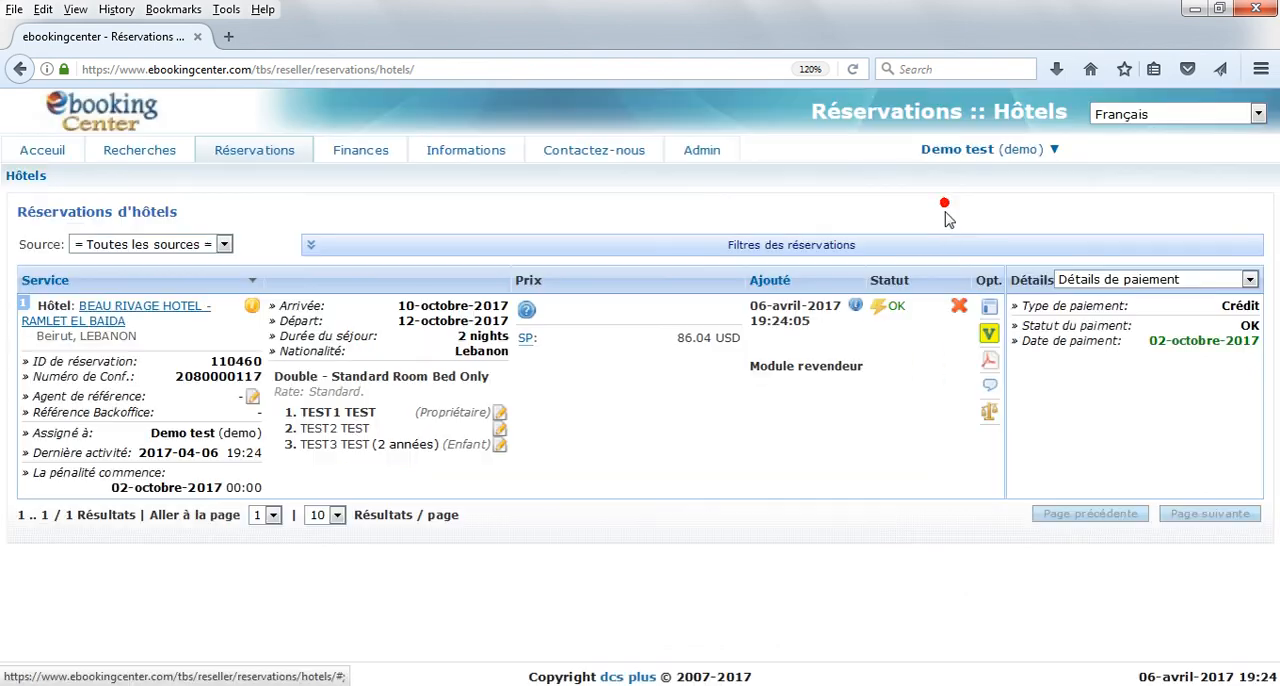
Step: Cancel the Beau Rivage Hotel reservation, confirming with "yes"
click(960, 310)
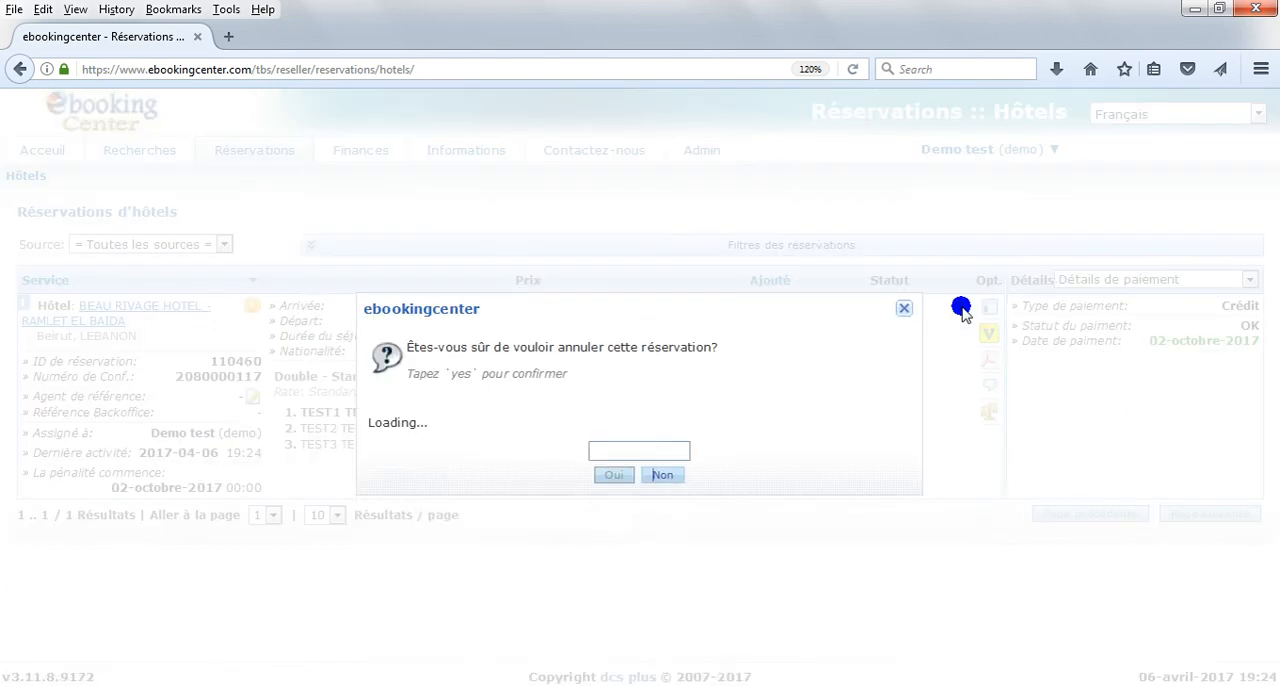
click(622, 641)
text(yes)
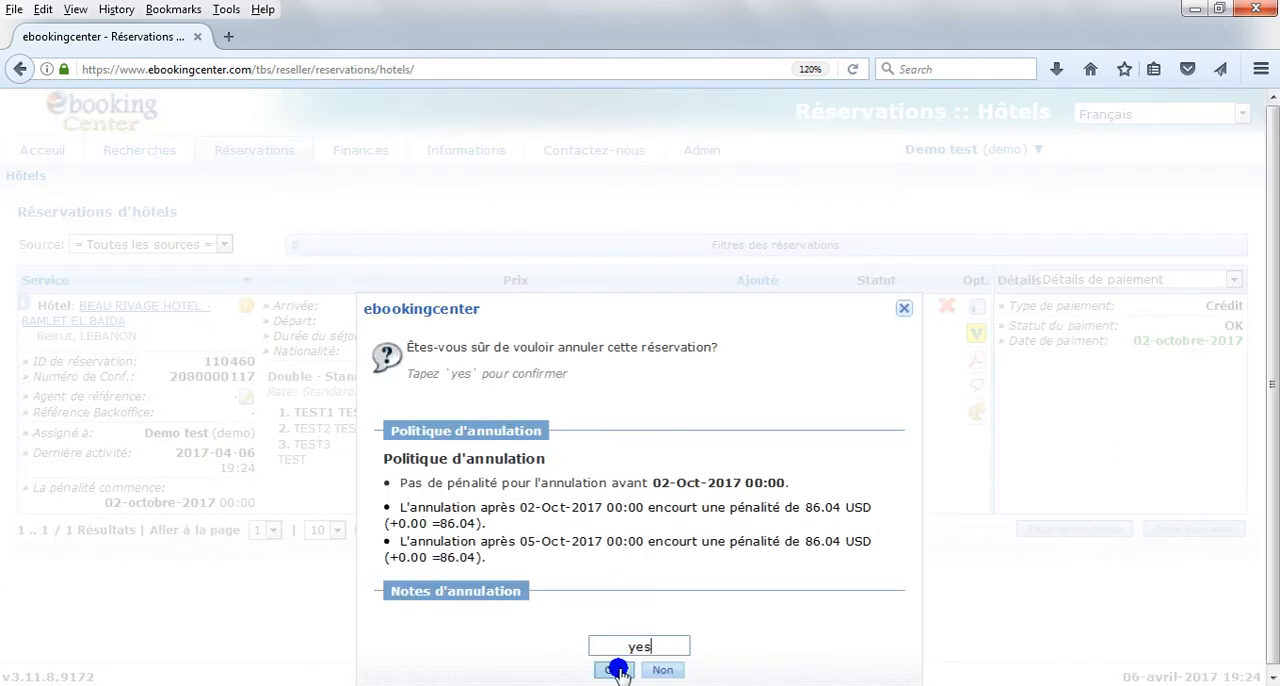
click(613, 669)
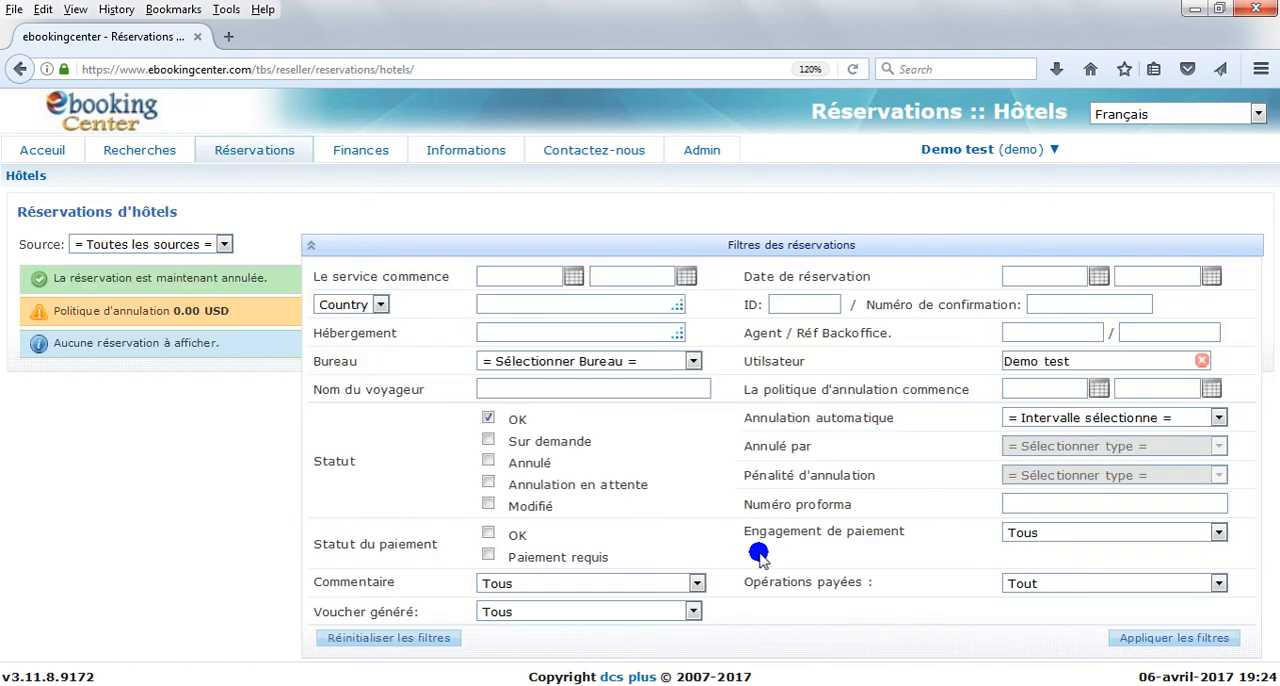
Step: Open the admin area's personal profile and examine its identification, contact, preference and password-change fields
click(701, 152)
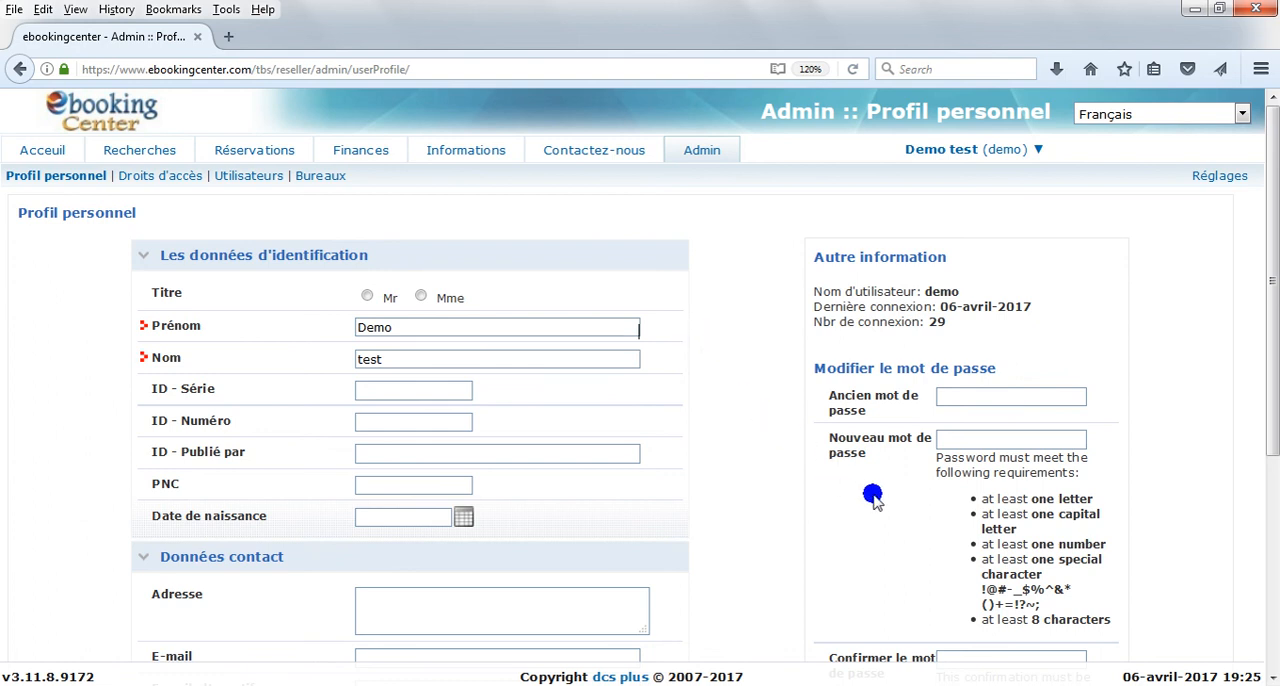
scroll(746, 489, down, 4)
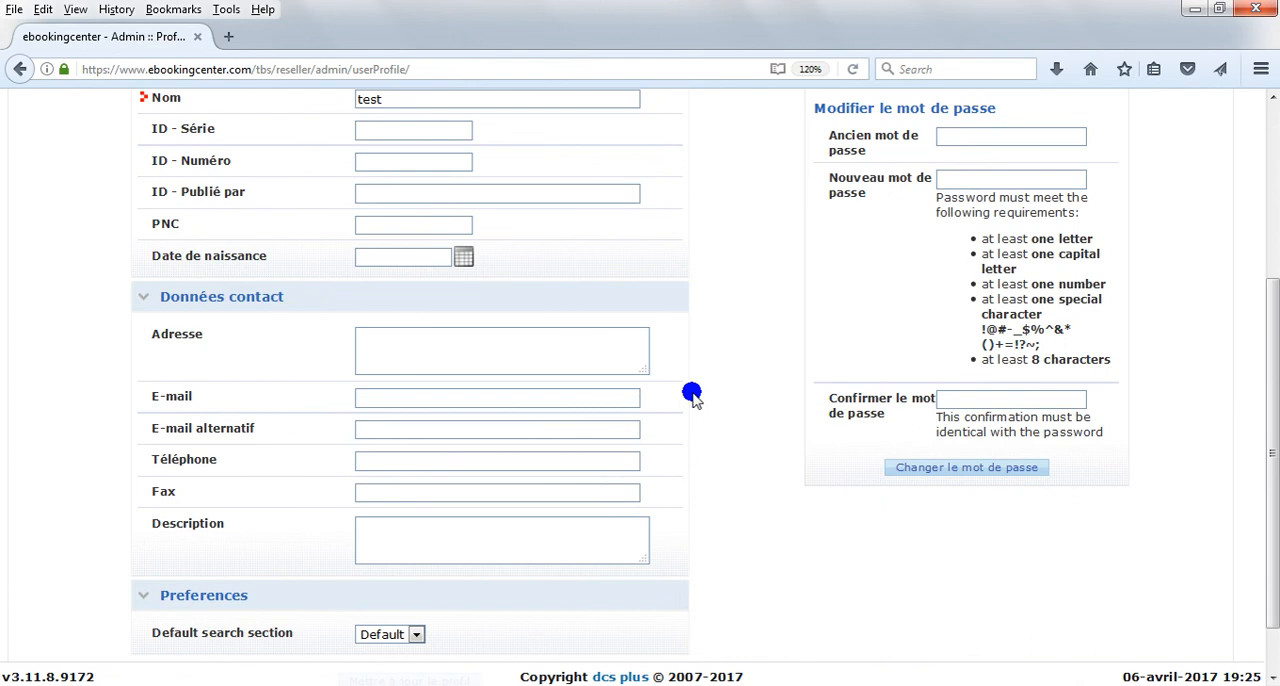
scroll(692, 395, down, 1)
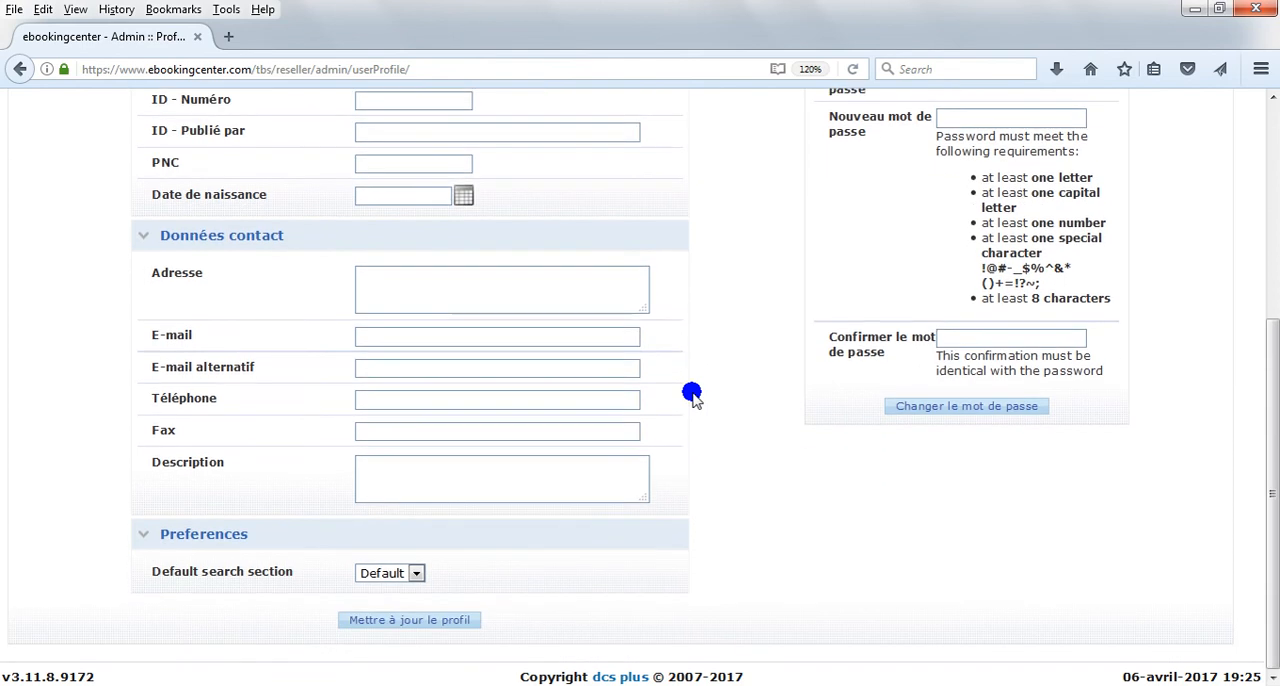
scroll(692, 395, up, 5)
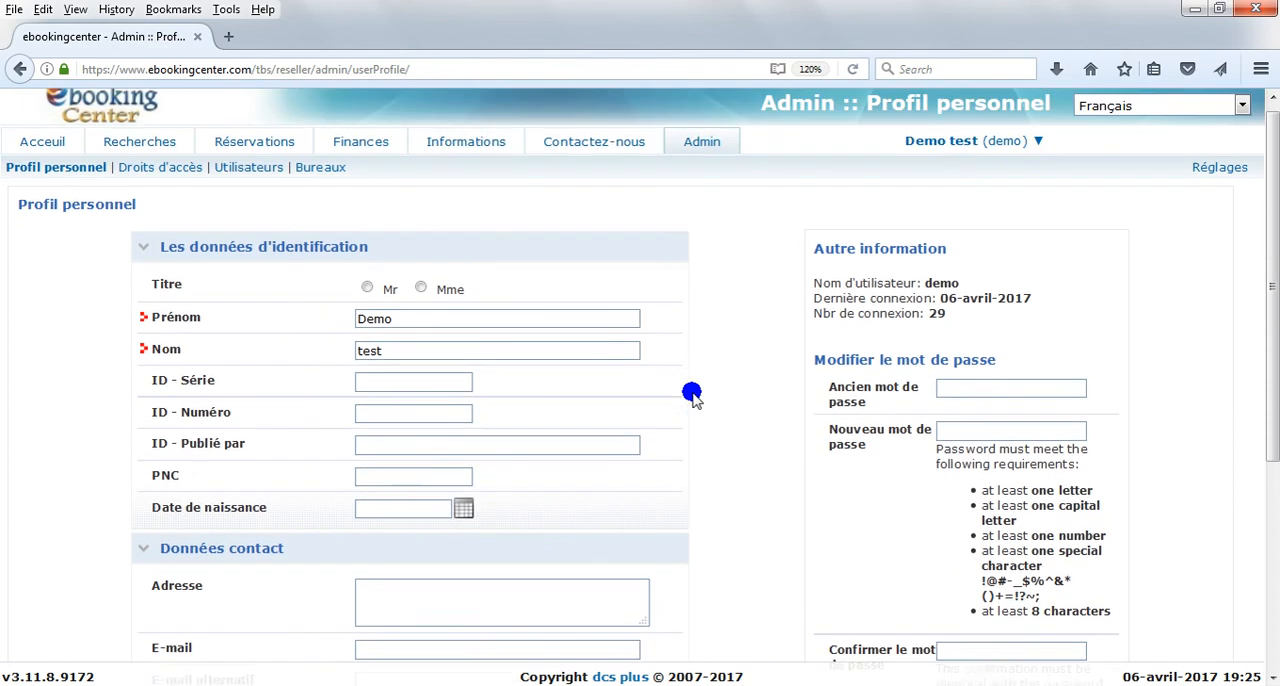
Step: Show the offices list, examine the fields of the form for adding an office, and close it without saving
click(322, 177)
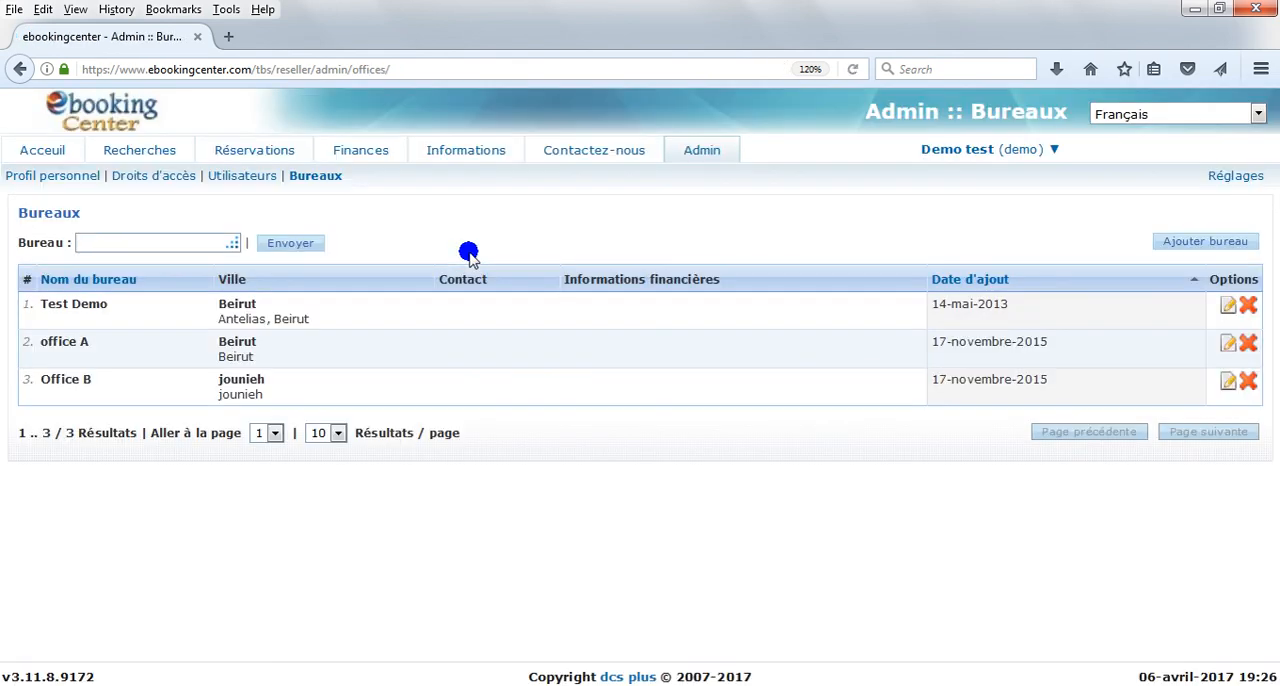
click(1190, 246)
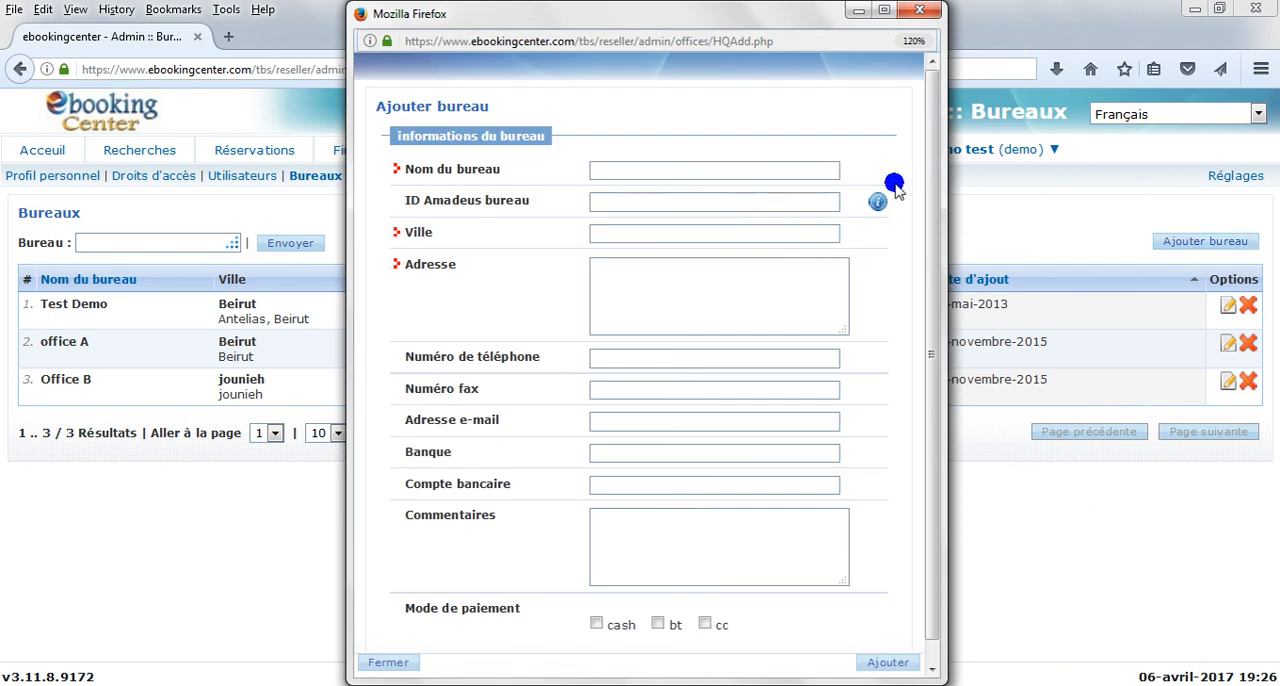
click(858, 174)
click(852, 234)
click(865, 293)
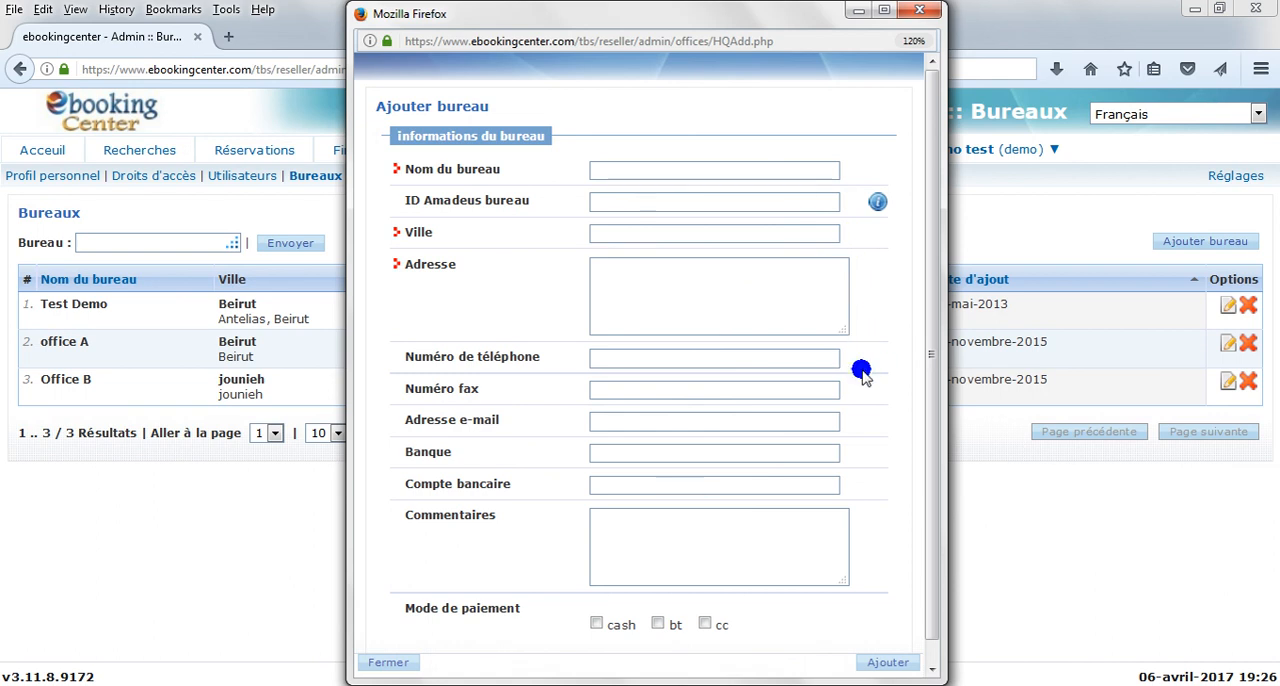
scroll(862, 372, down, 1)
click(851, 664)
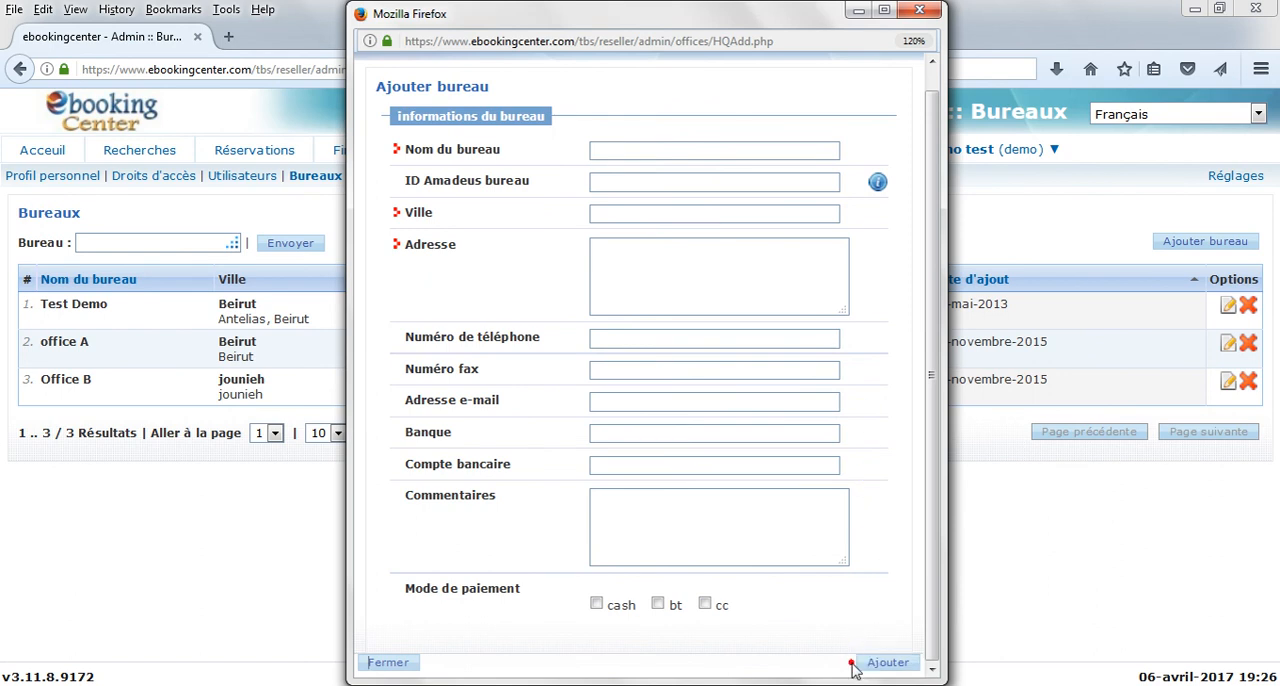
click(924, 12)
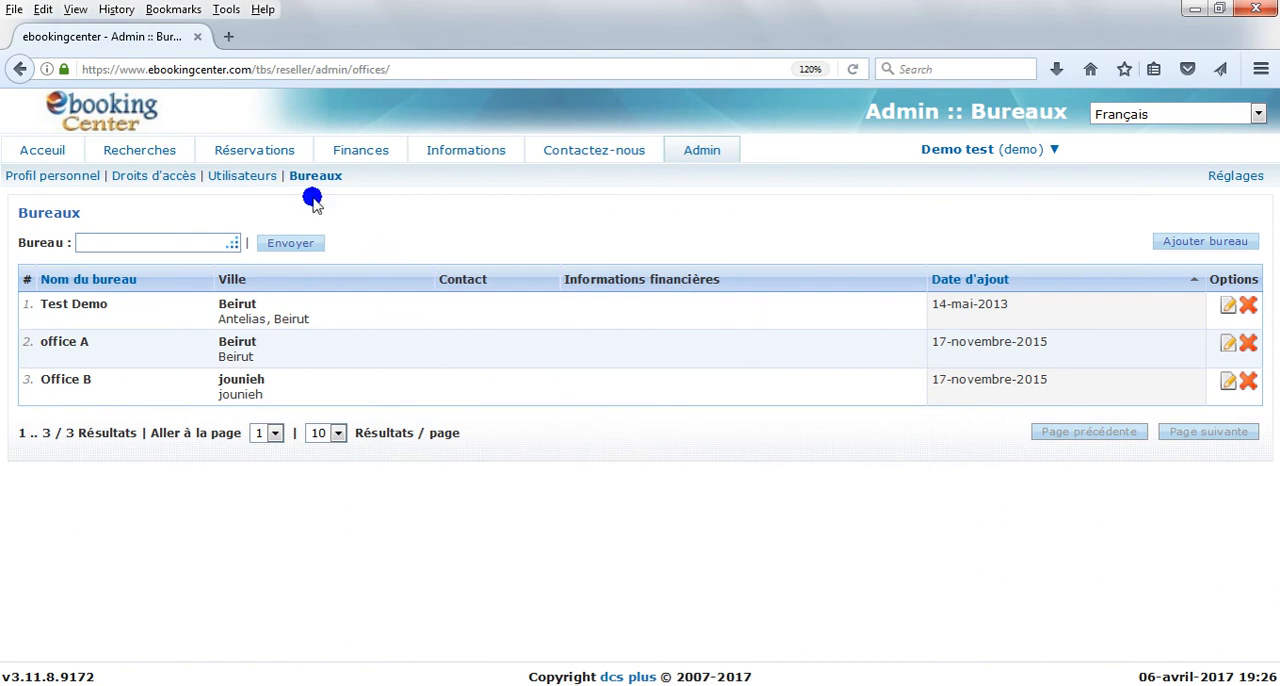
Step: Show the users list, examine the new-user form's required fields and office choices, and close it without adding a user
click(245, 176)
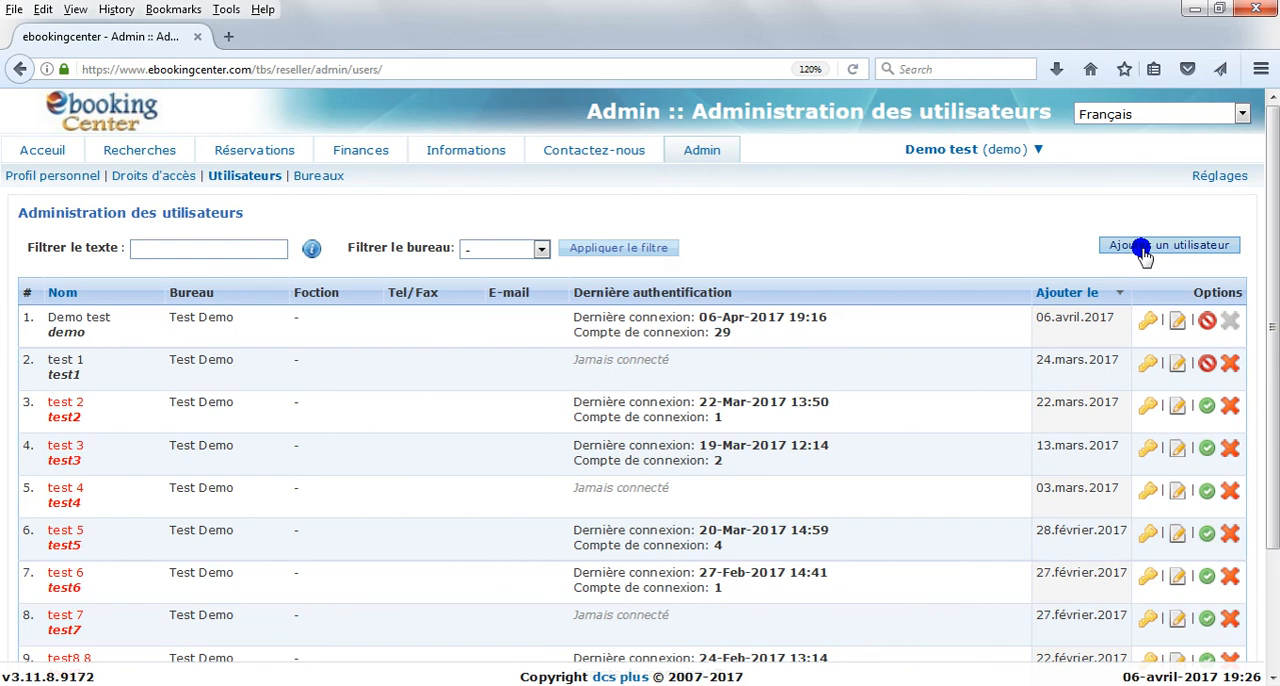
click(1143, 250)
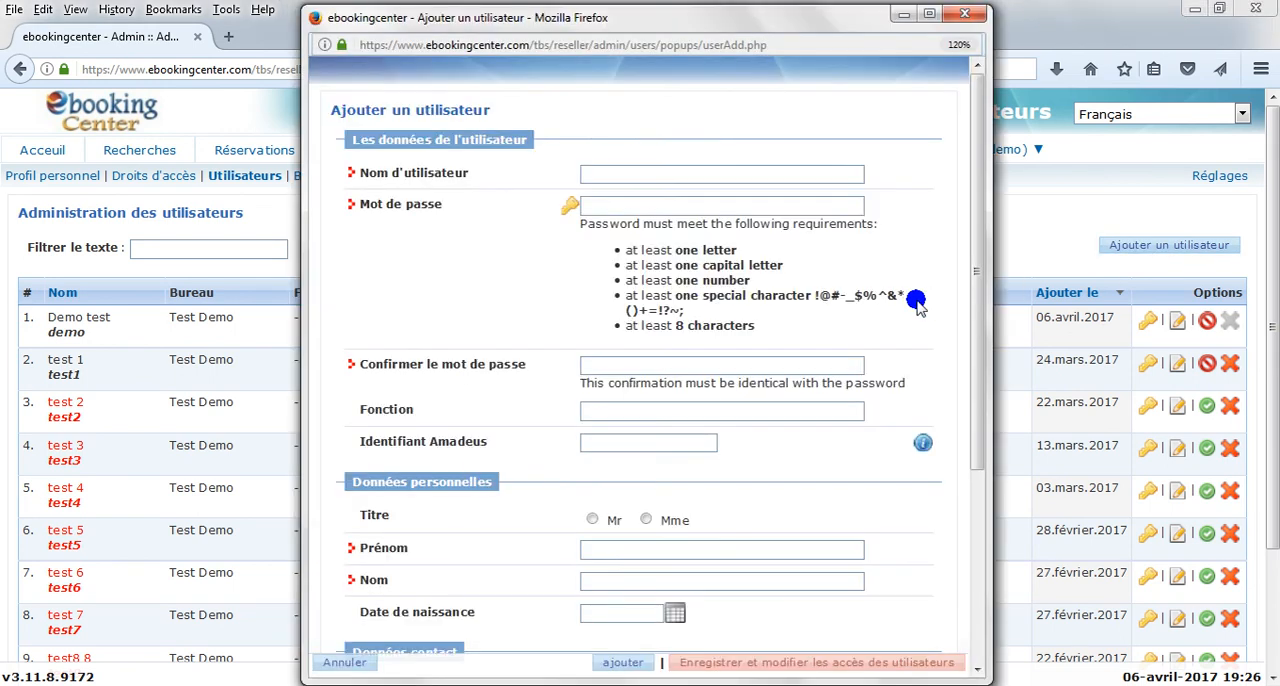
click(891, 178)
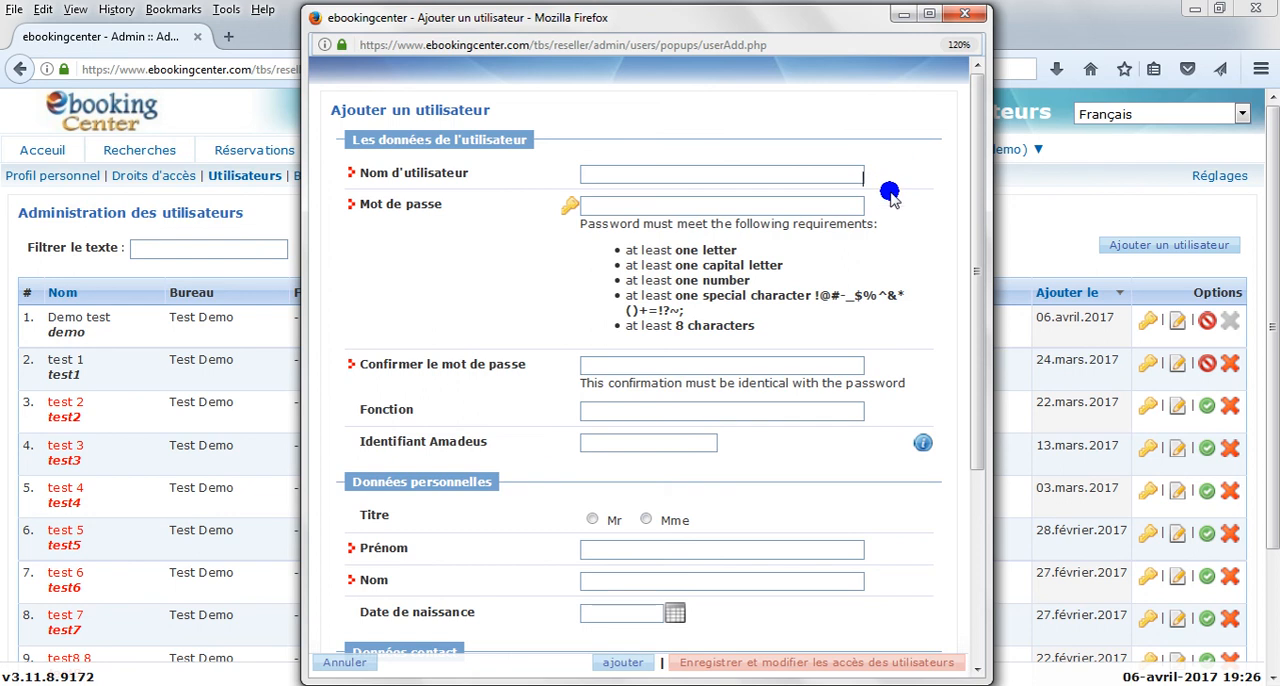
click(882, 211)
click(897, 366)
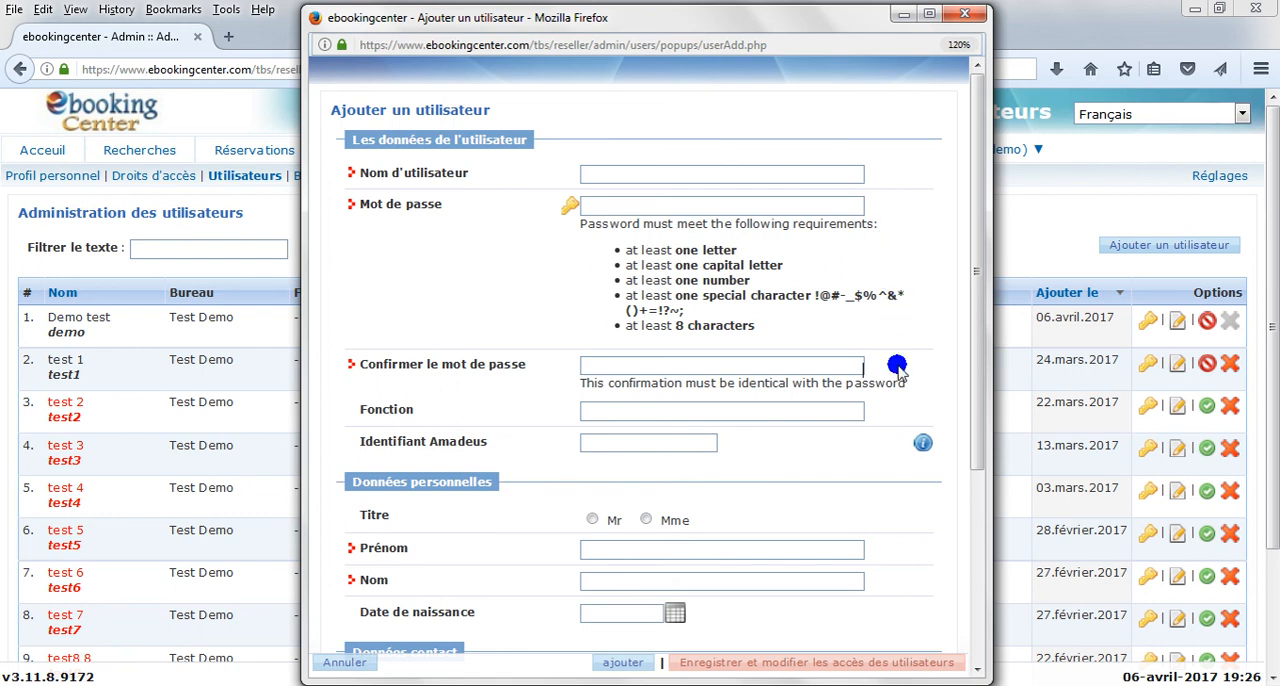
scroll(897, 368, down, 3)
scroll(894, 366, down, 3)
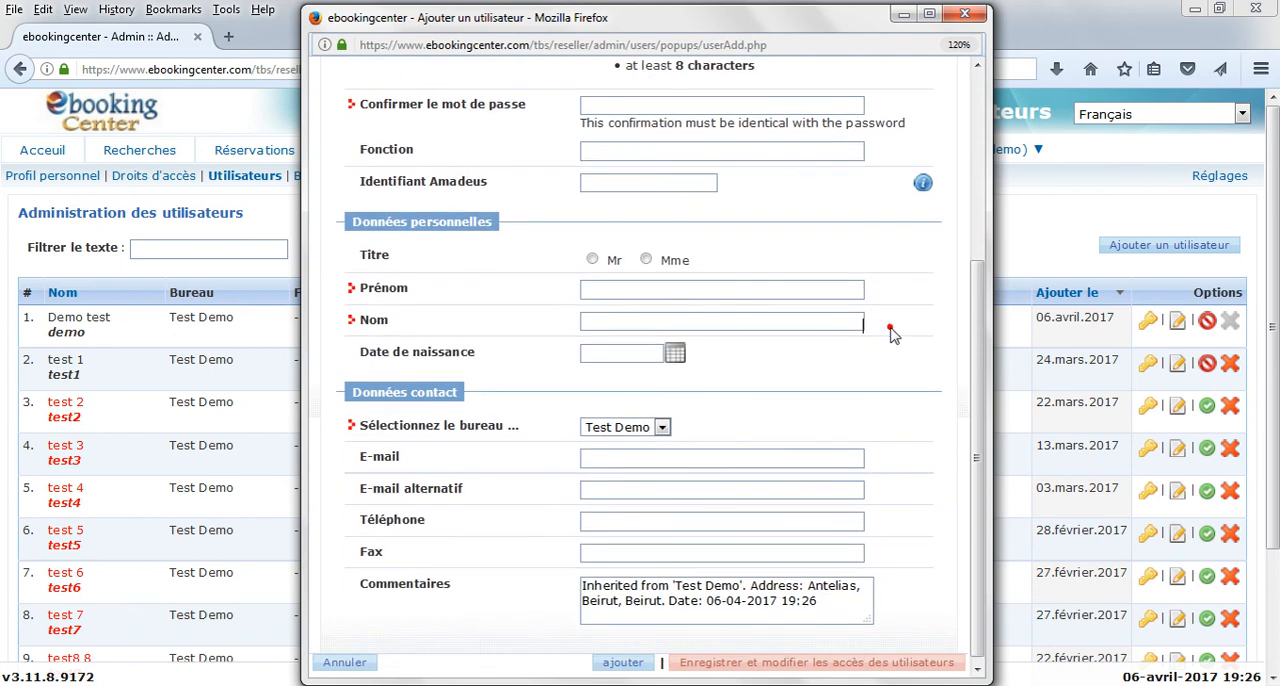
click(662, 427)
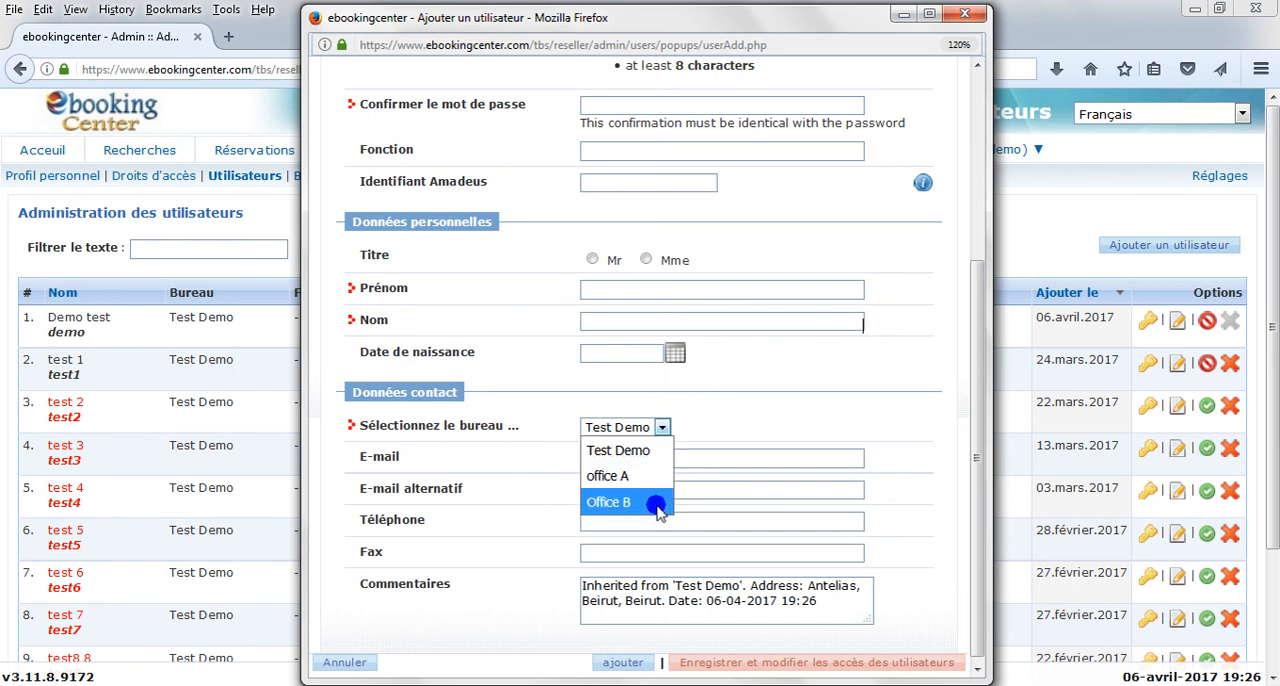
click(703, 423)
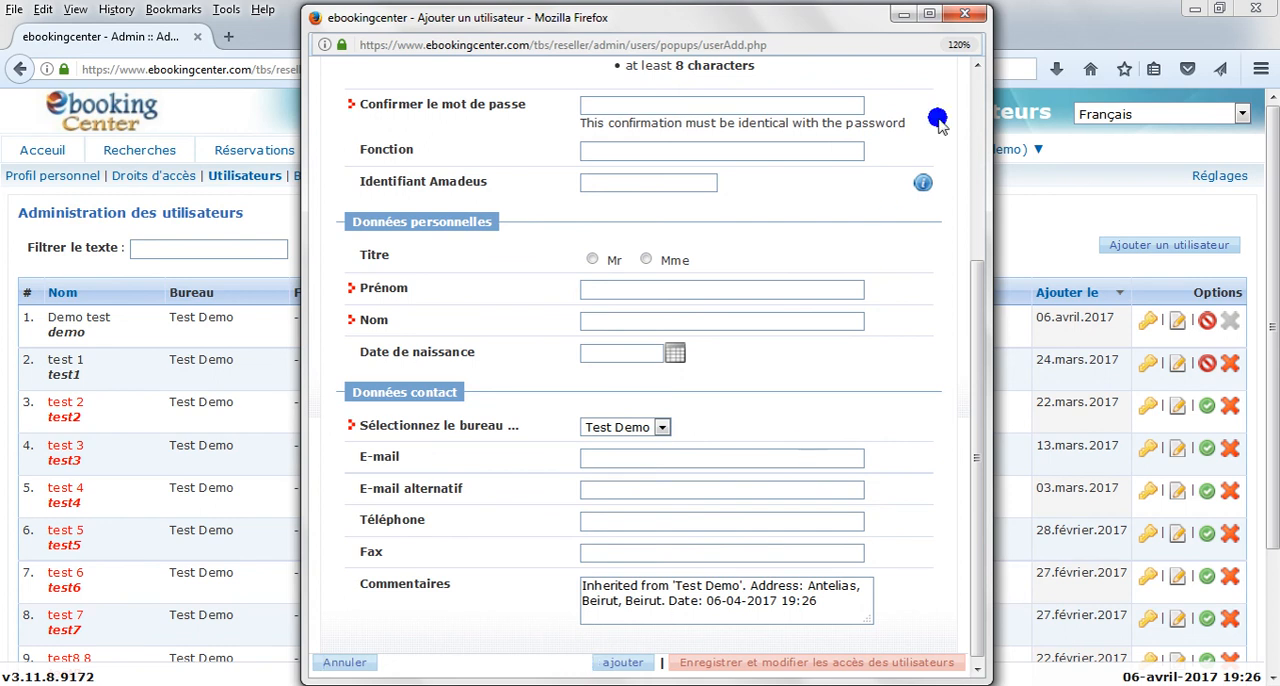
click(964, 14)
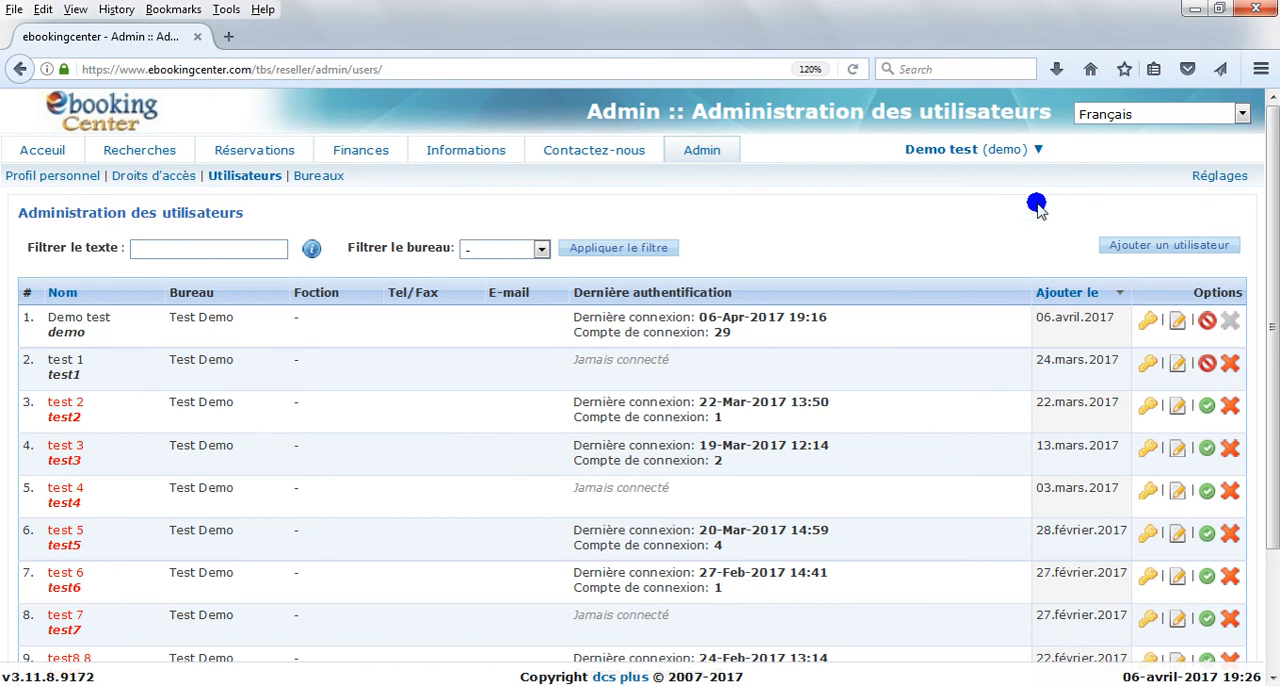
Step: Look through the edit form of the first user in the list, close it, and check the user-blocking options
click(1176, 324)
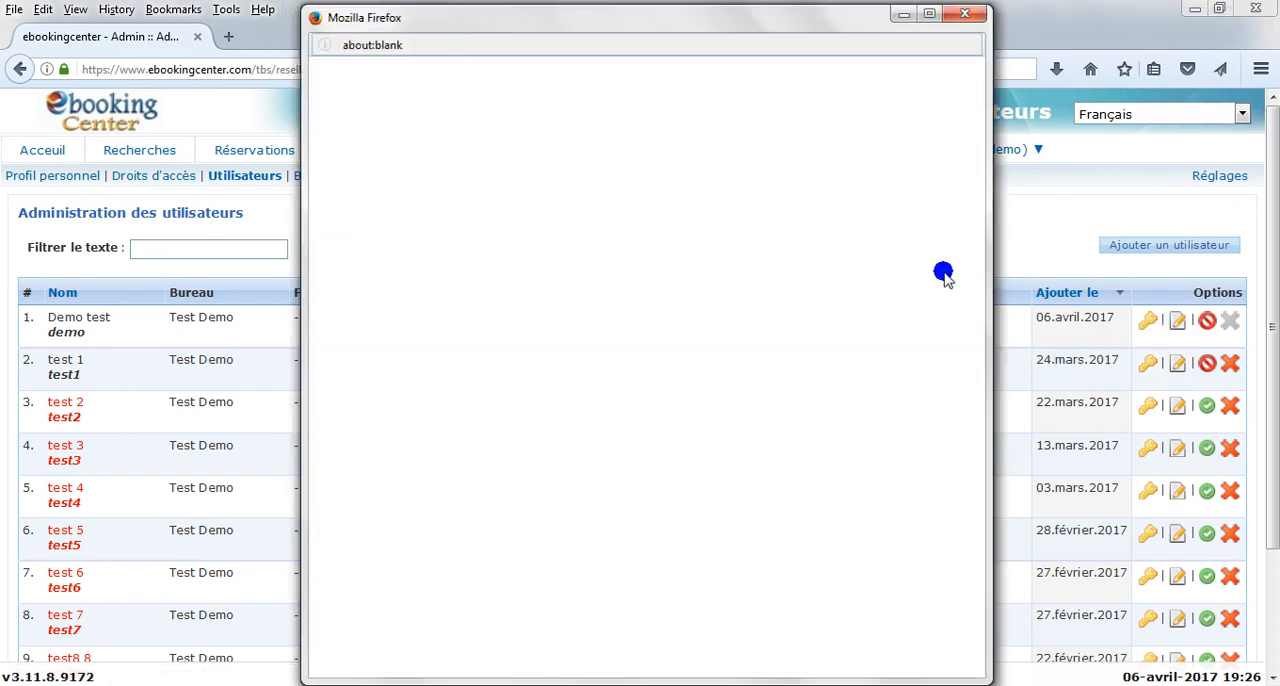
scroll(891, 251, down, 1)
scroll(891, 210, up, 1)
click(964, 14)
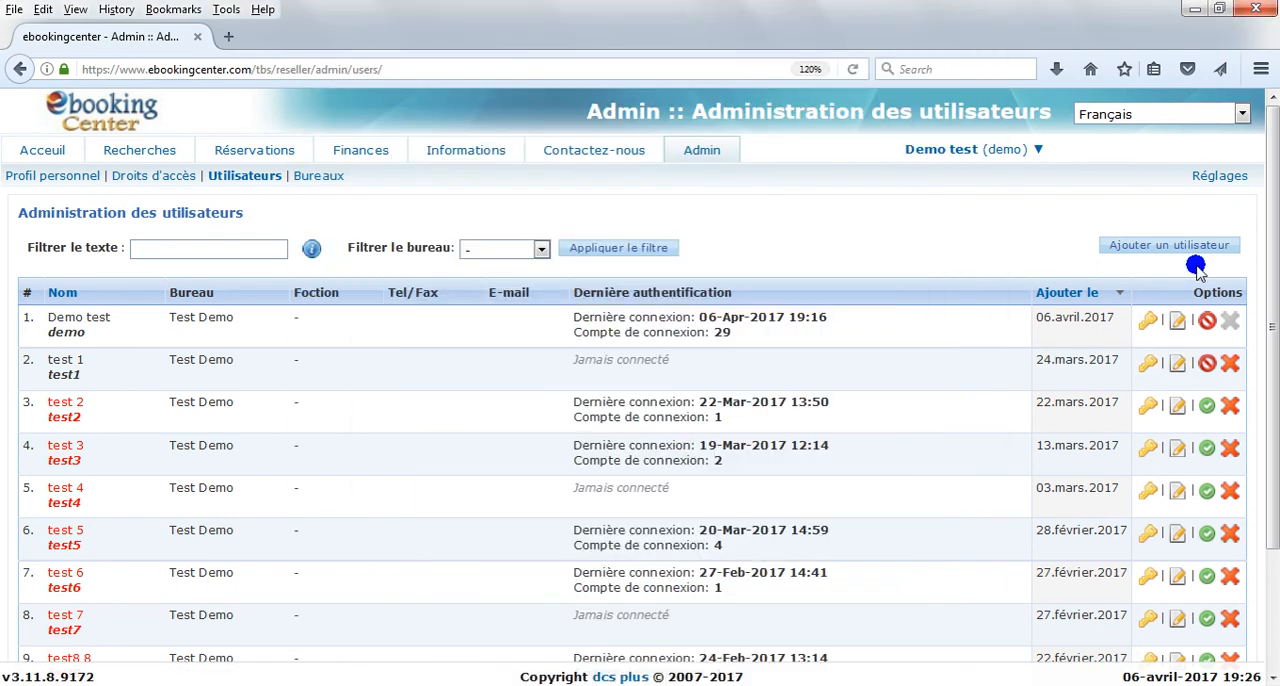
click(1207, 322)
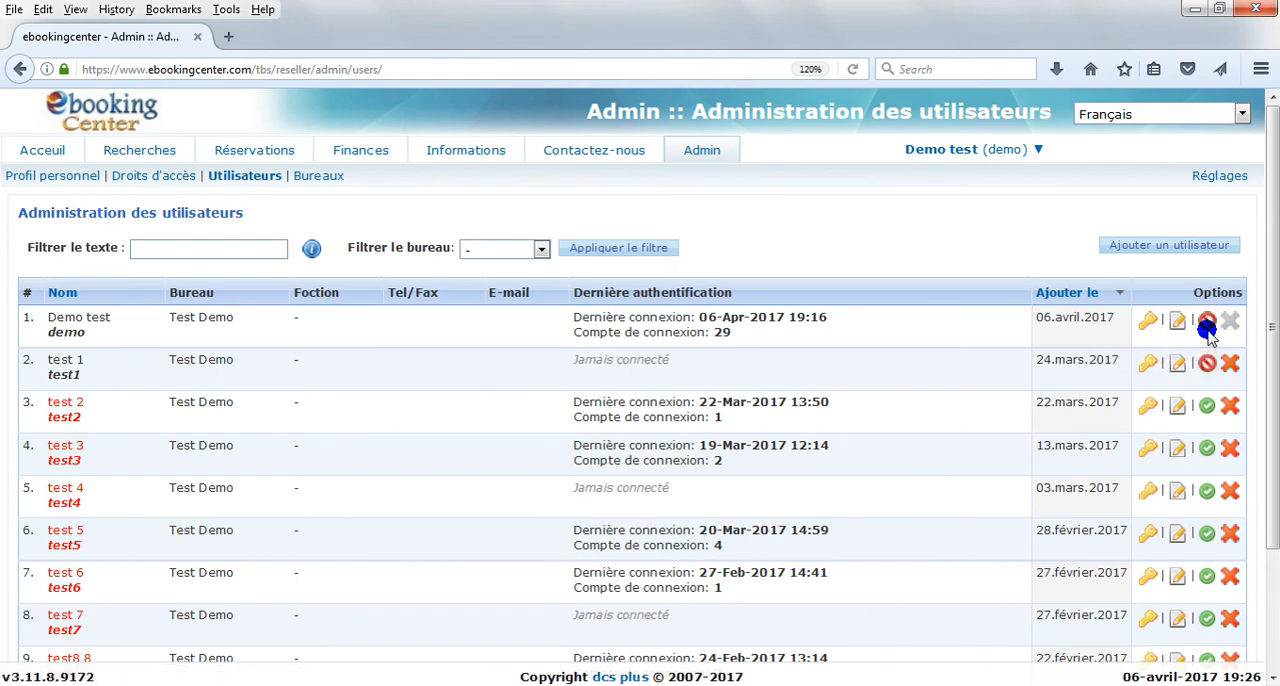
click(1207, 363)
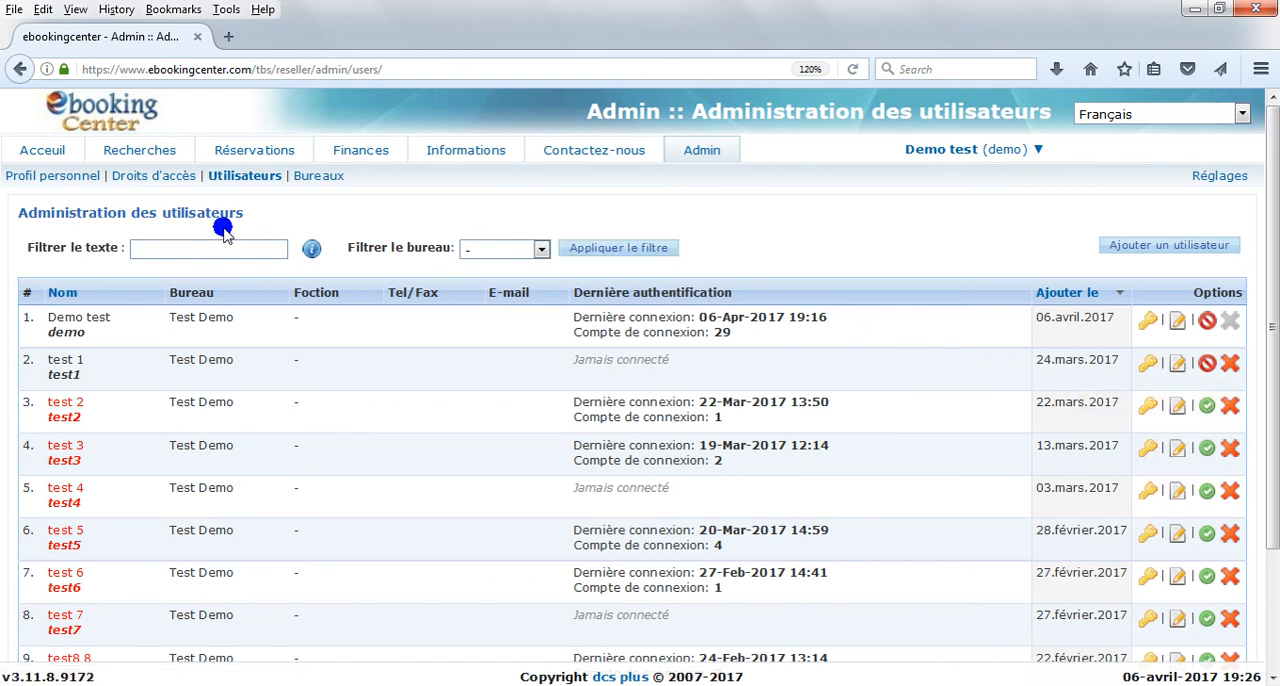
Step: Open the access rights page of the admin area
click(130, 182)
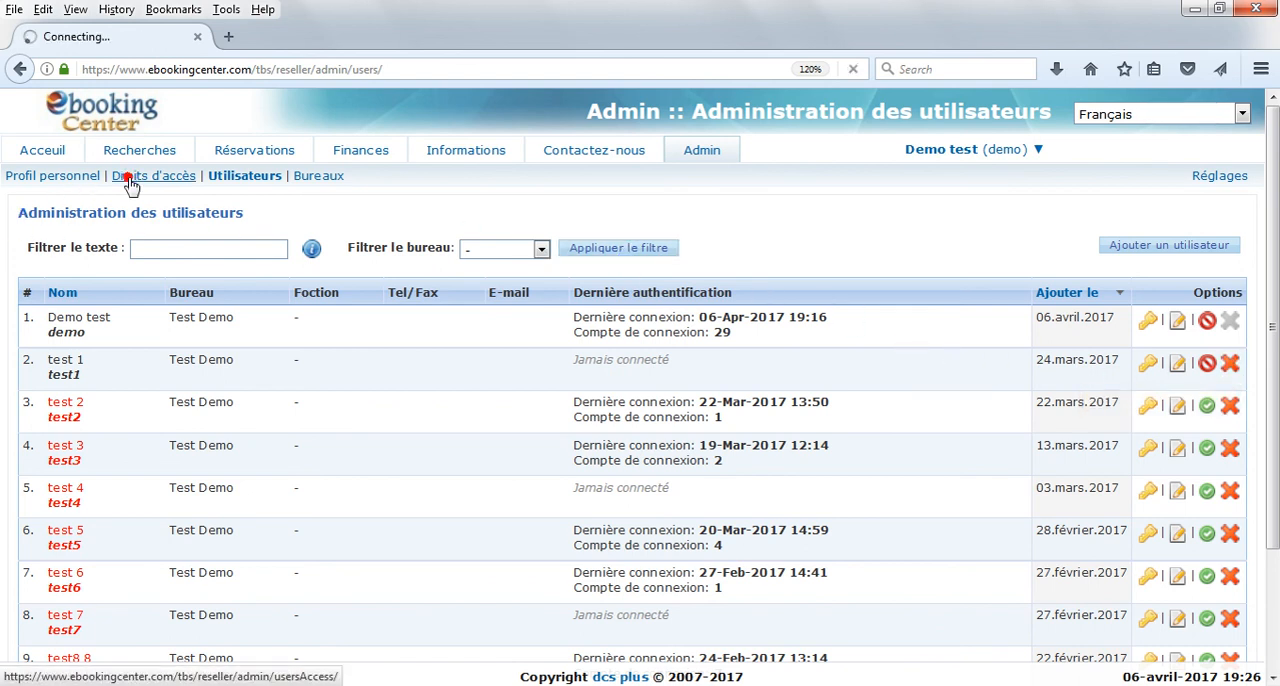